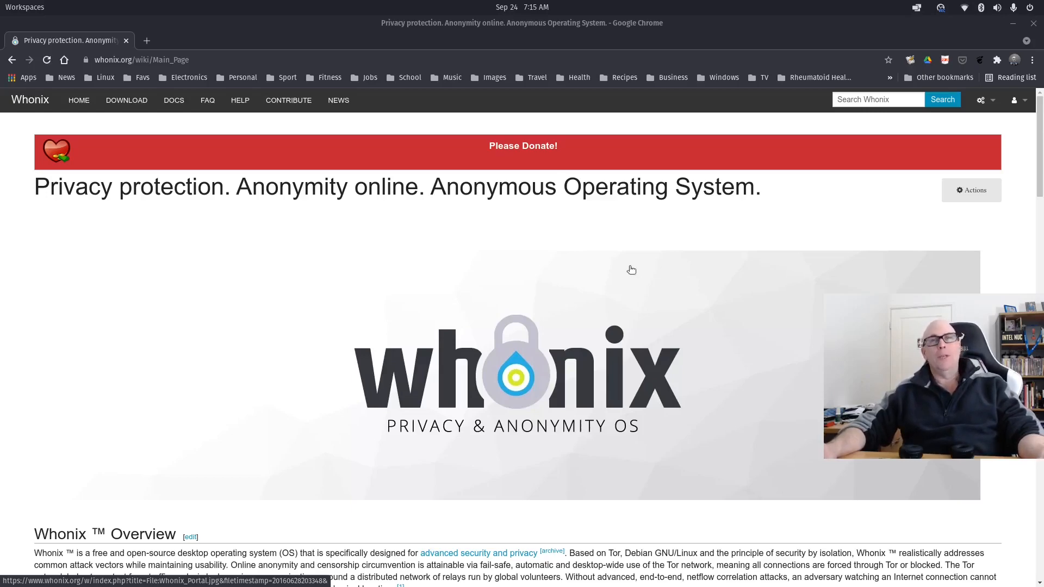
Open the Whonix with XFCE download page for VirtualBox, choosing the VirtualBox download for a Linux host
scroll(540, 303, "down", 7)
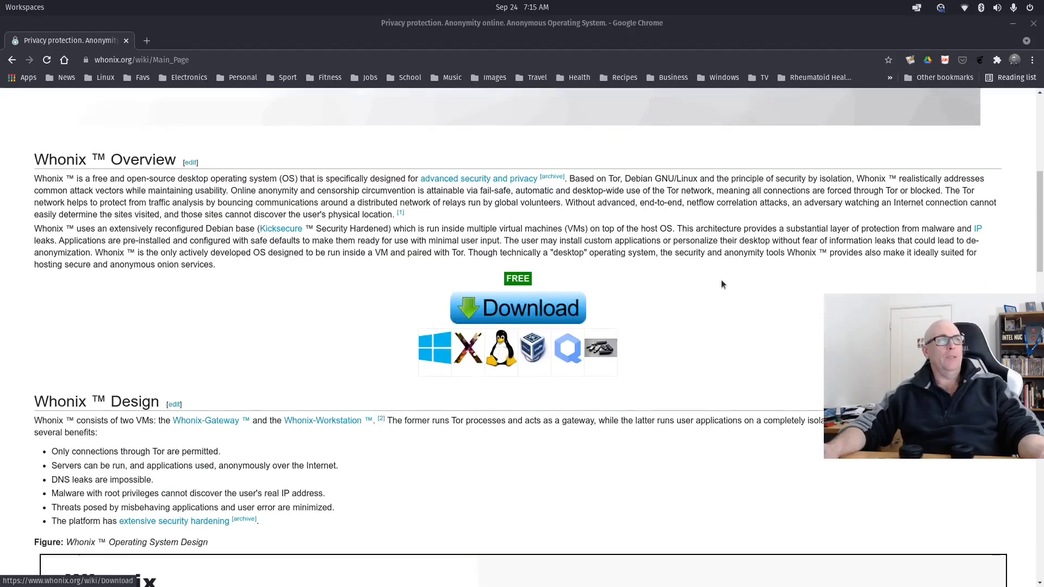
left_click(542, 300)
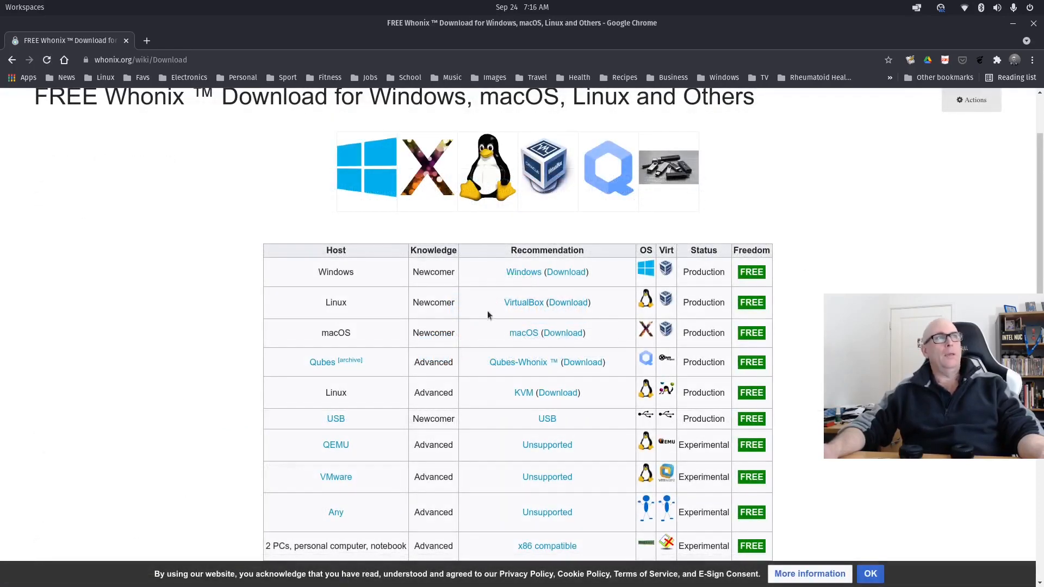
left_click(564, 307)
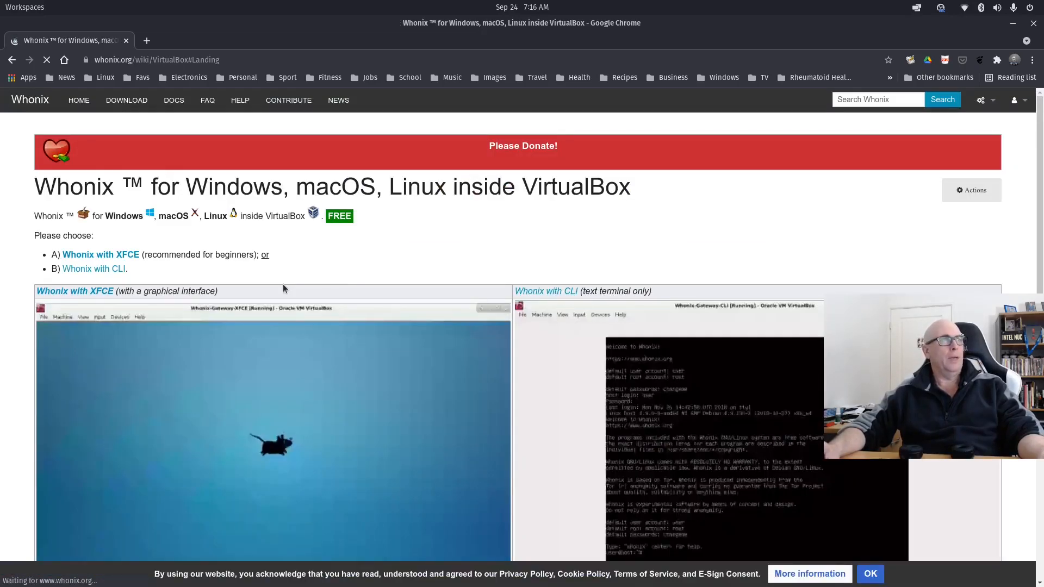
scroll(283, 288, "down", 3)
scroll(284, 288, "down", 2)
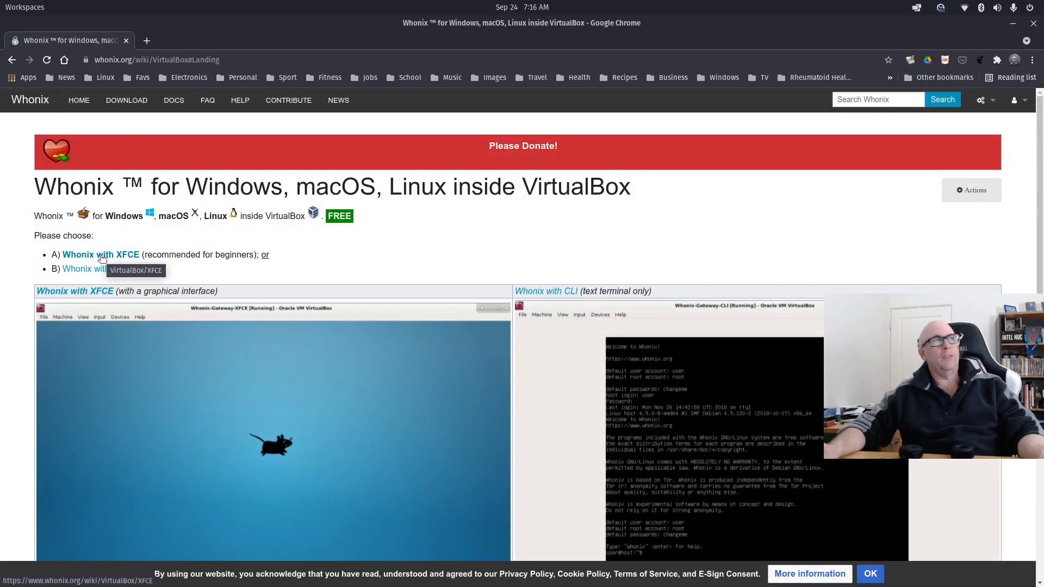
left_click(102, 258)
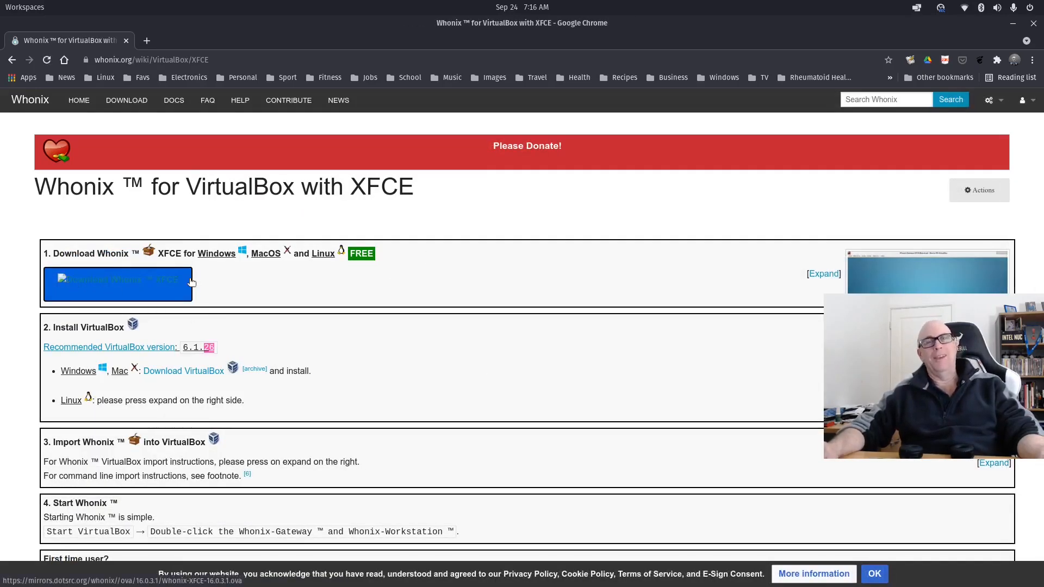
Start downloading the Whonix XFCE OVA image and cancel the download
left_click(137, 285)
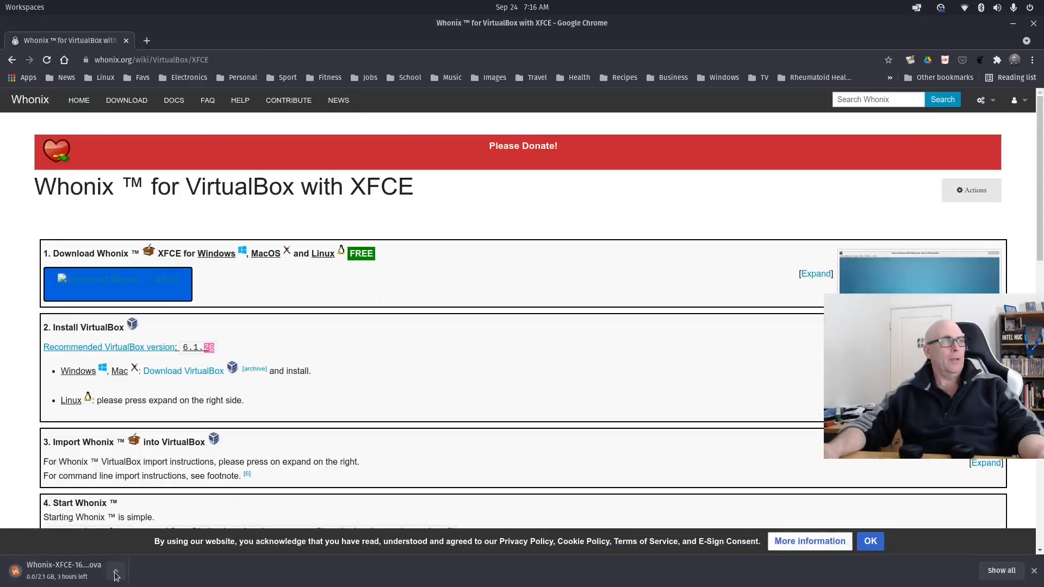
left_click(116, 572)
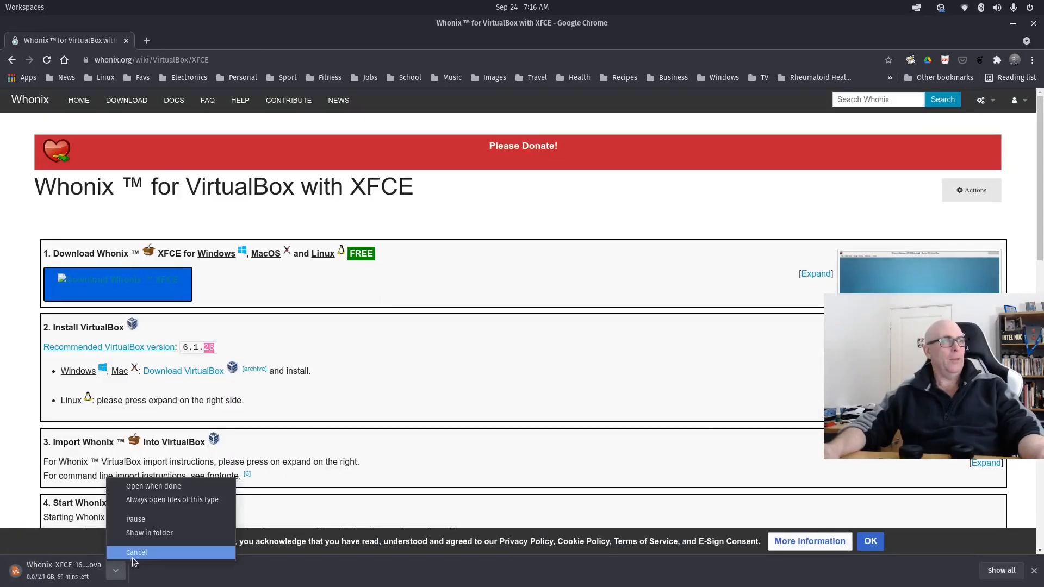
left_click(134, 556)
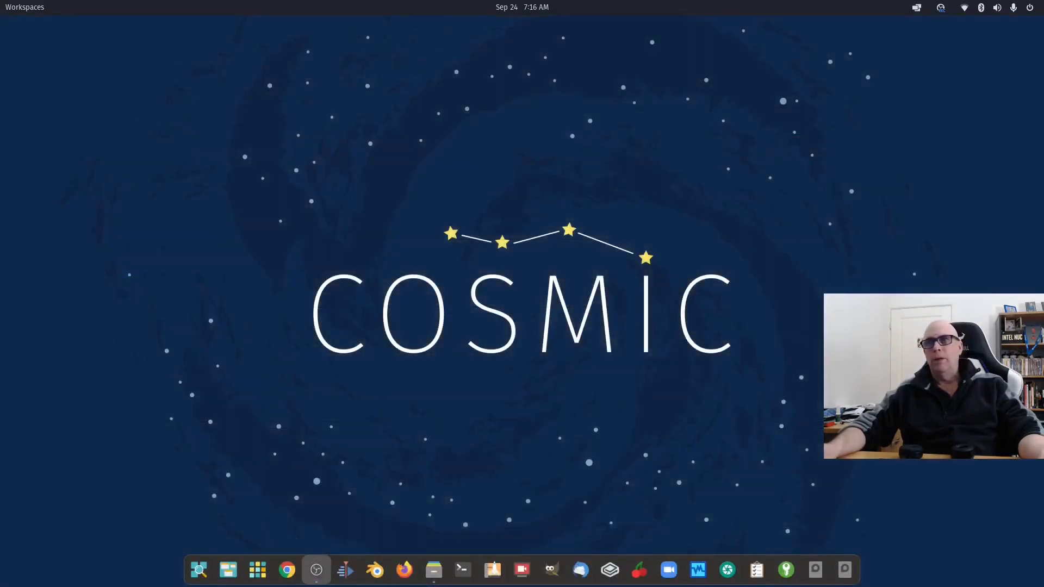
In the file manager, open the ISO folder inside Downloads and look through its files
left_click(434, 569)
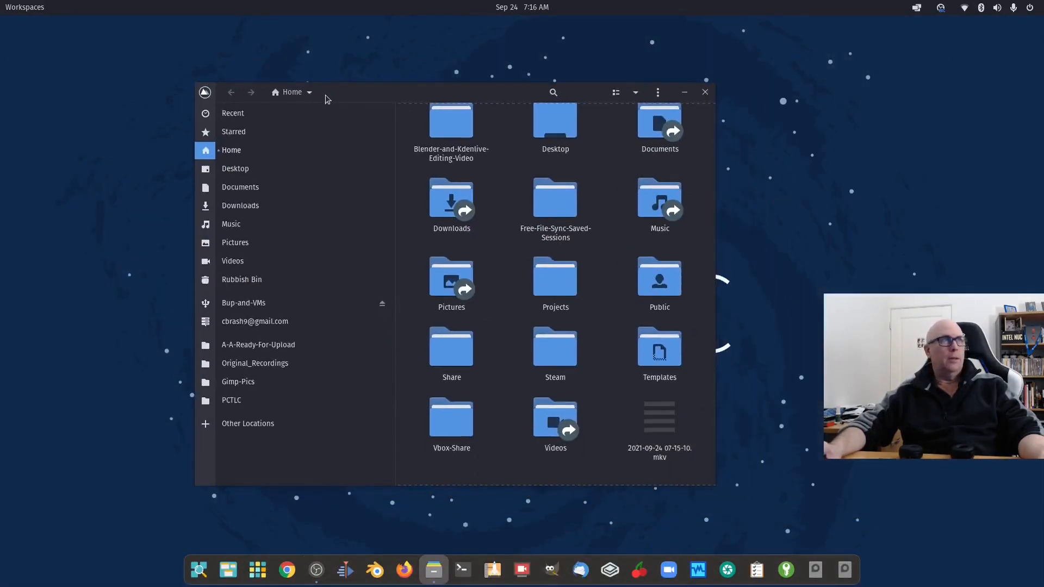
left_click(243, 209)
double_click(456, 148)
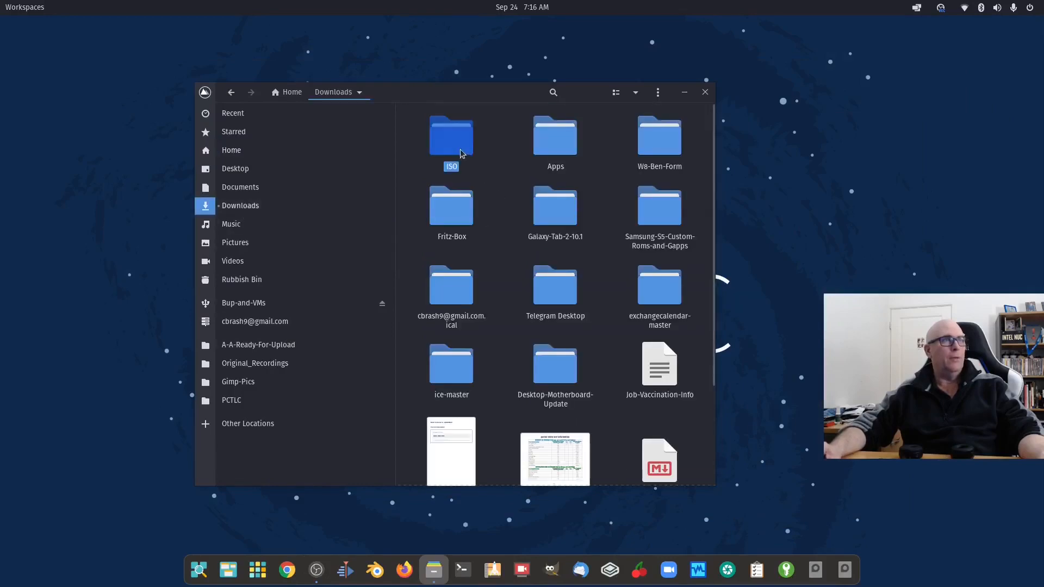
scroll(591, 232, "down", 15)
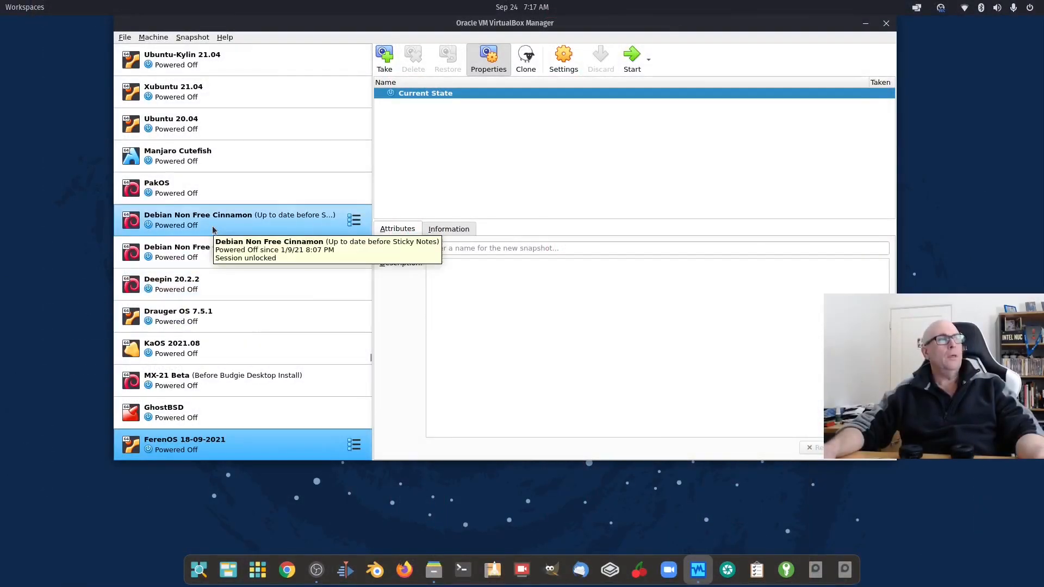
In VirtualBox, start the Whonix-Gateway-XFCE virtual machine, then shrink its maximized window and move it aside
scroll(212, 261, "down", 3)
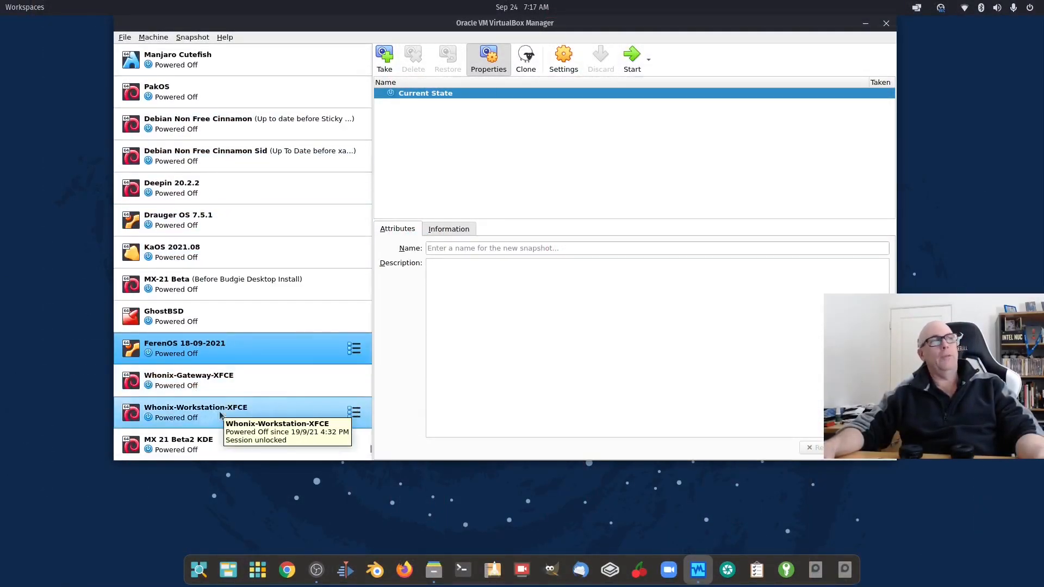
left_click(270, 380, "ctrl")
left_click(343, 348, "ctrl")
left_click(632, 56)
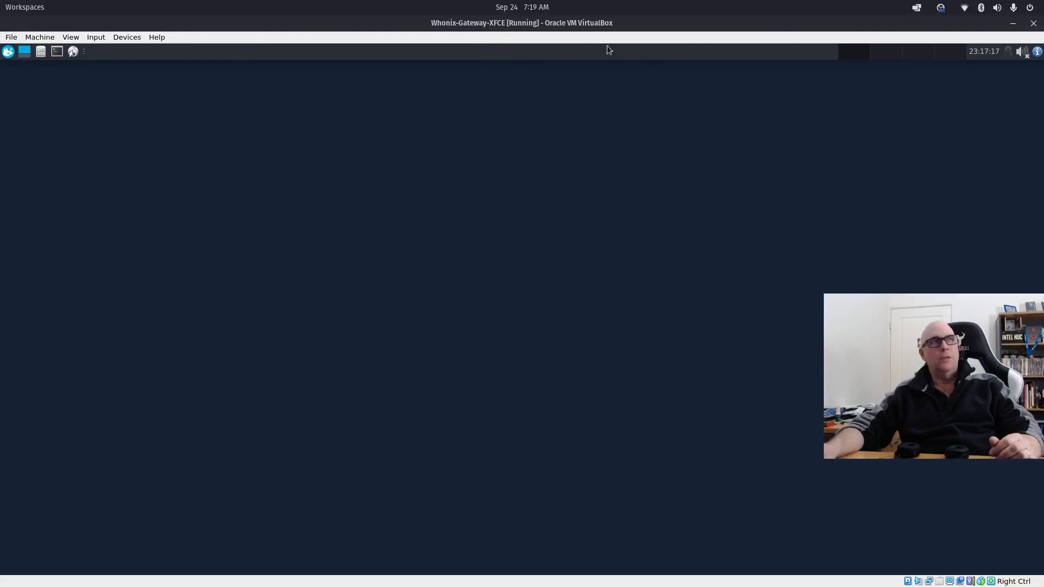
left_click_drag(499, 25, 515, 92)
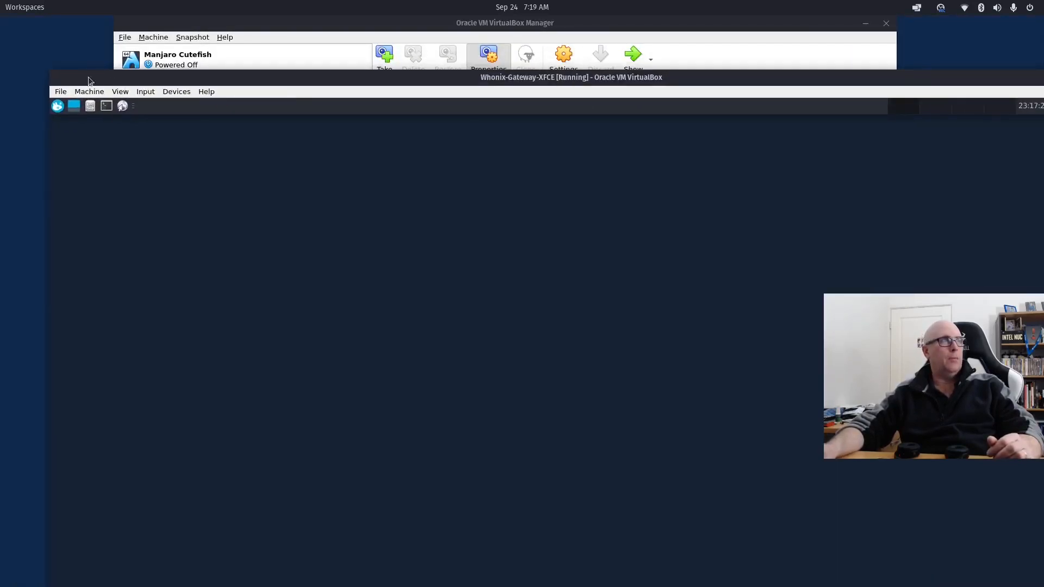
left_click_drag(52, 73, 702, 219)
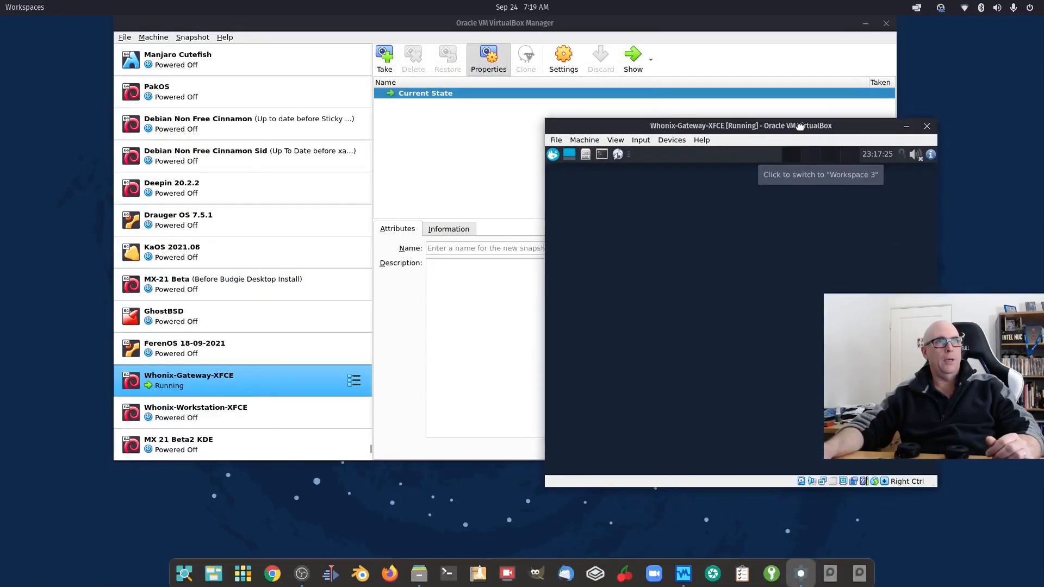
Start the Whonix-Workstation-XFCE virtual machine and maximize its window
left_click(212, 411)
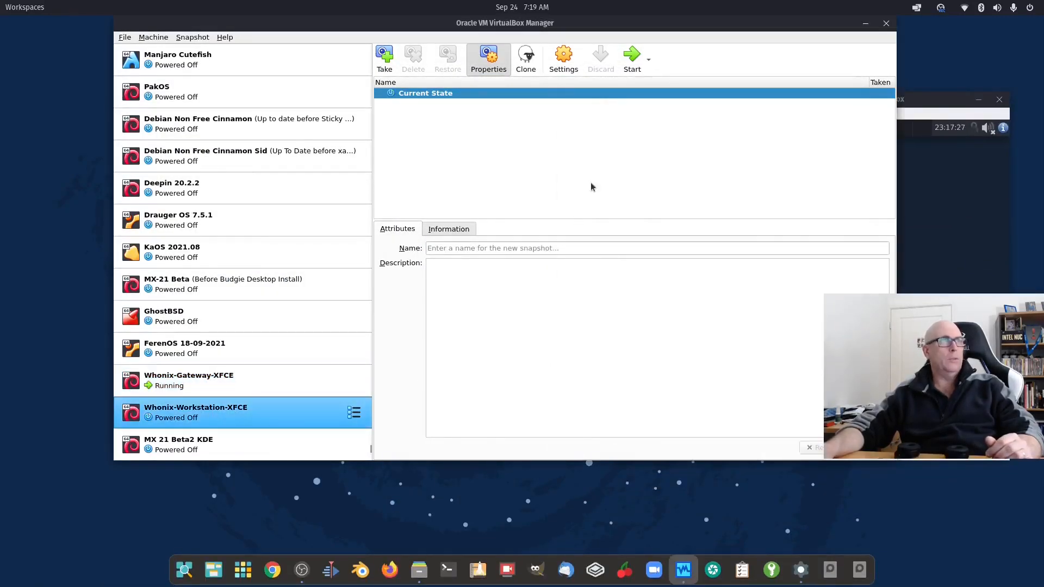
left_click(631, 56)
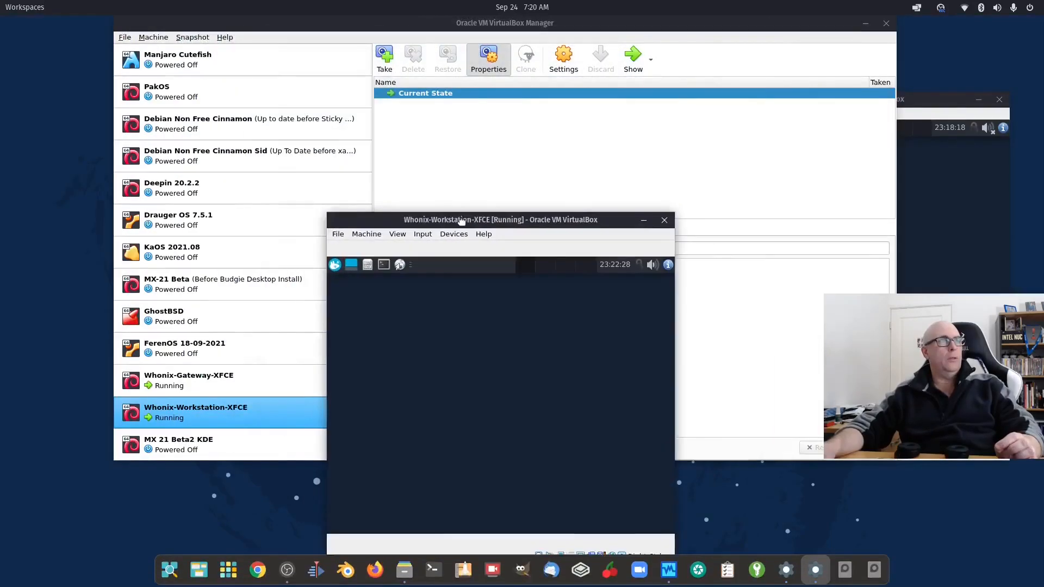
left_click(949, 101)
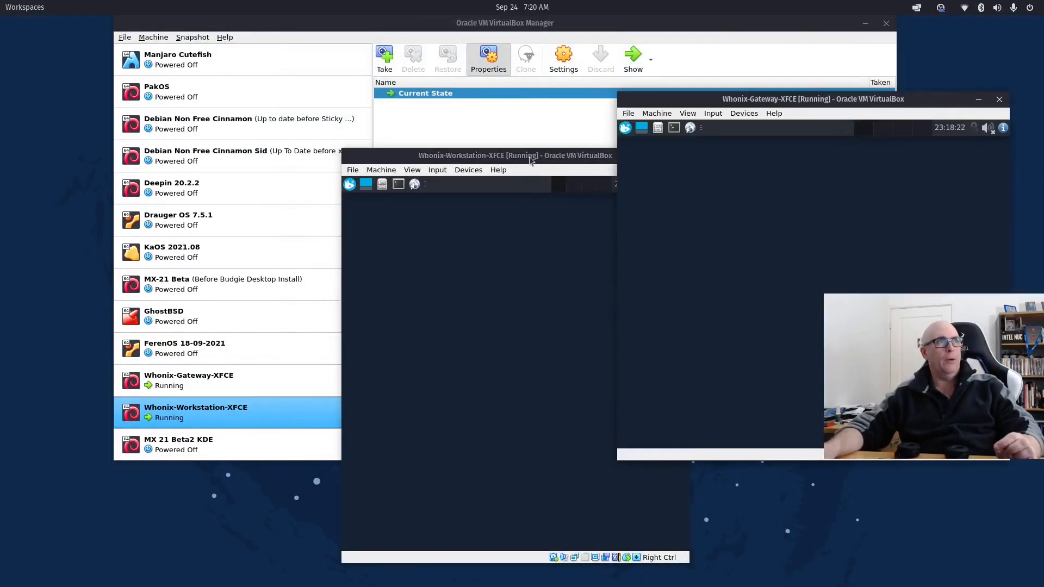
left_click_drag(530, 158, 514, 1)
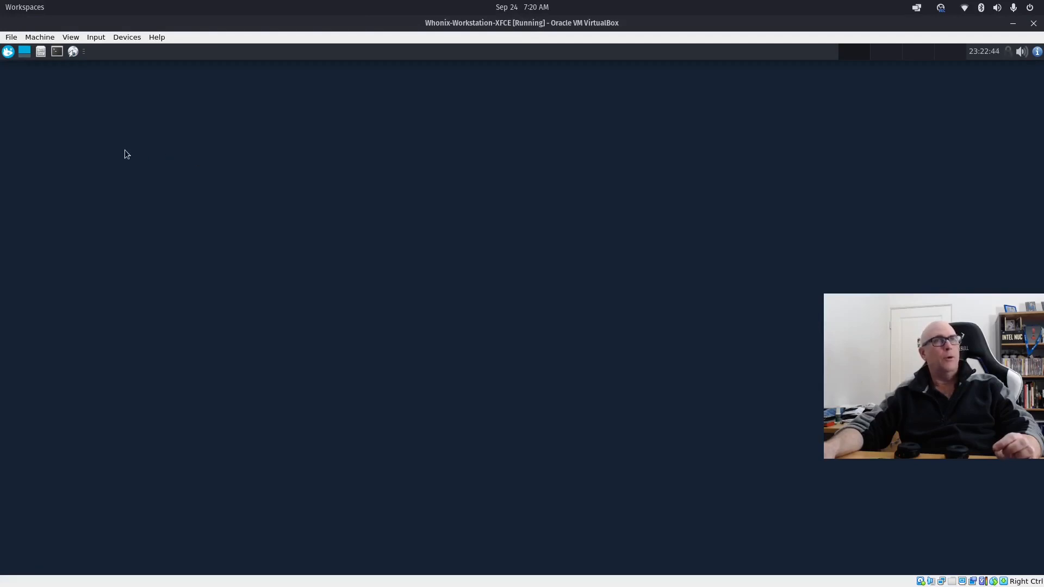
Launch the Tor Browser inside the Whonix workstation and load pctlc.com.au
key("super")
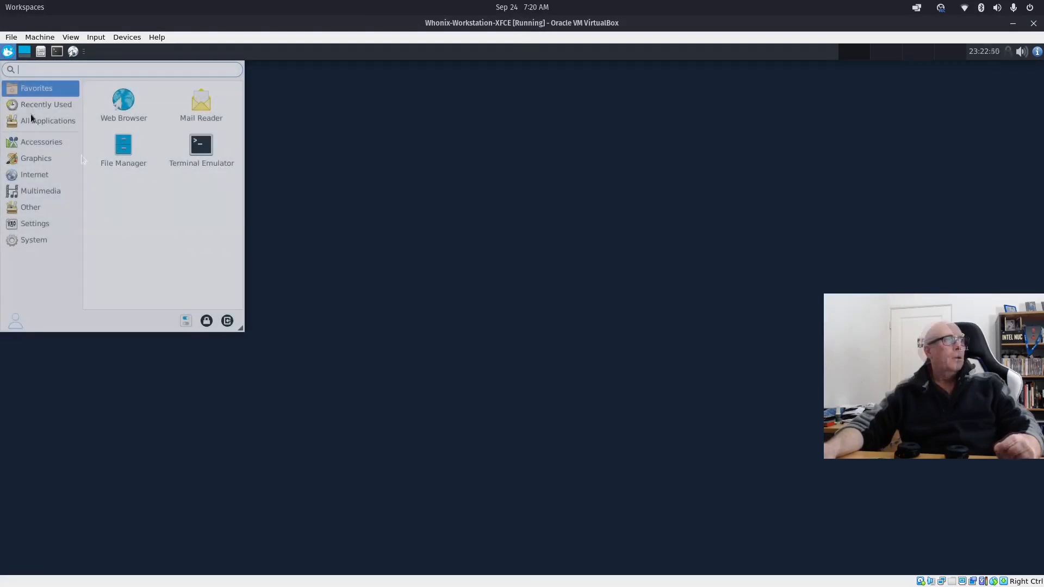
left_click(28, 107)
left_click(111, 106)
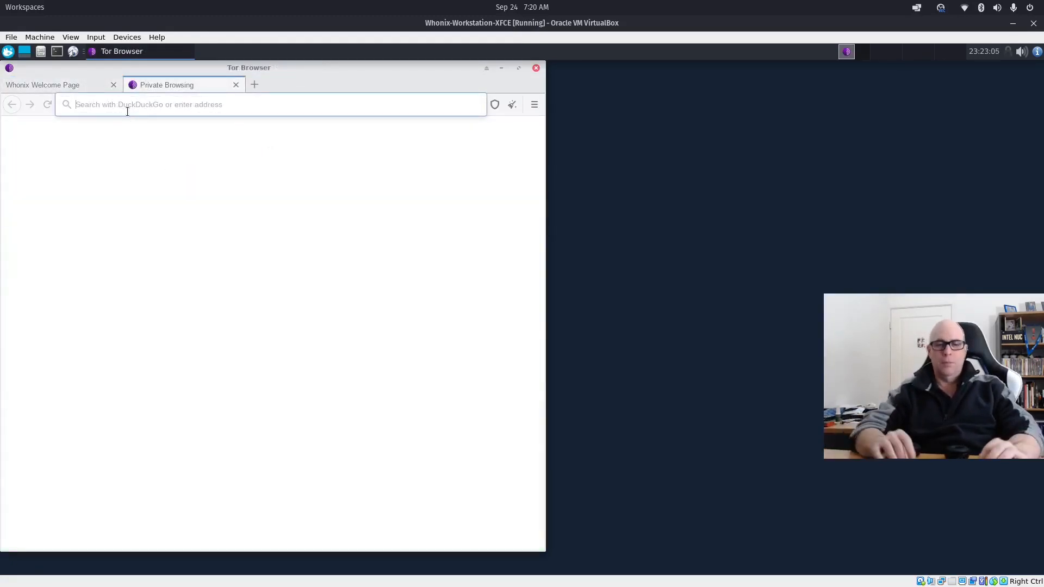
type("pctlc")
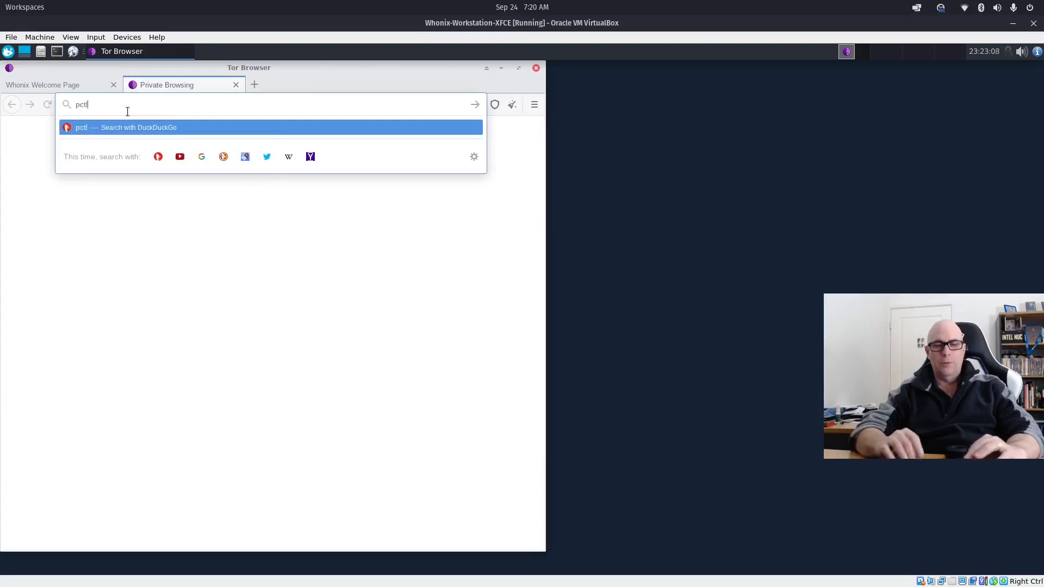
type(".com.au")
key("Return")
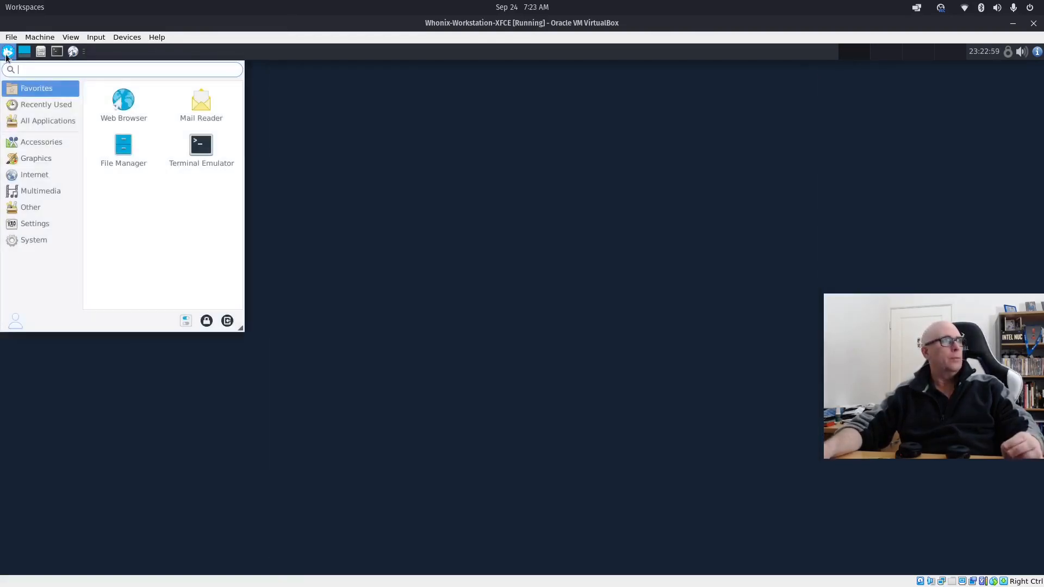
Shut down the Whonix workstation and the Whonix gateway from within their own desktops
left_click(227, 321)
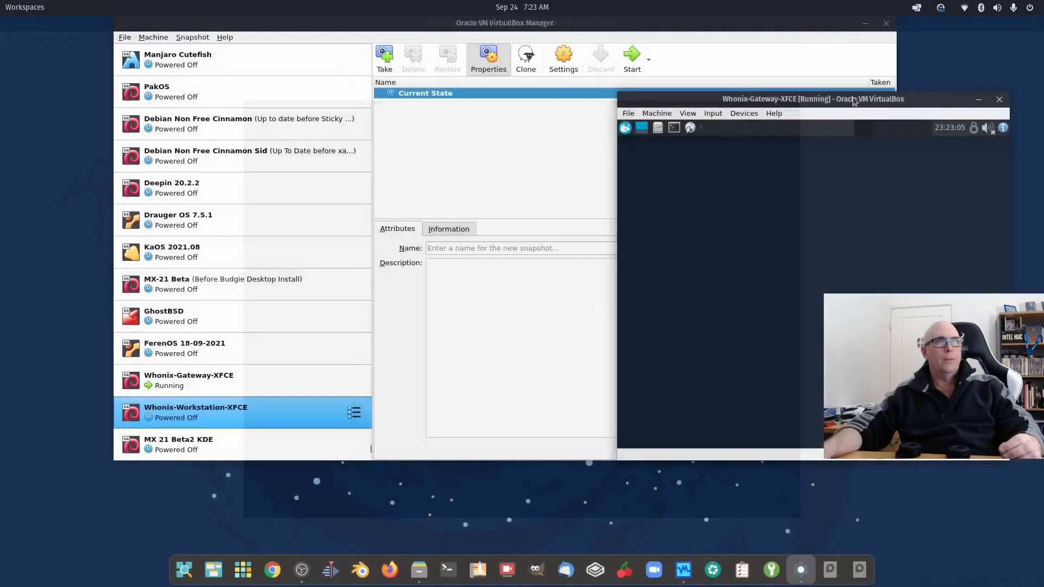
left_click_drag(853, 98, 557, 78)
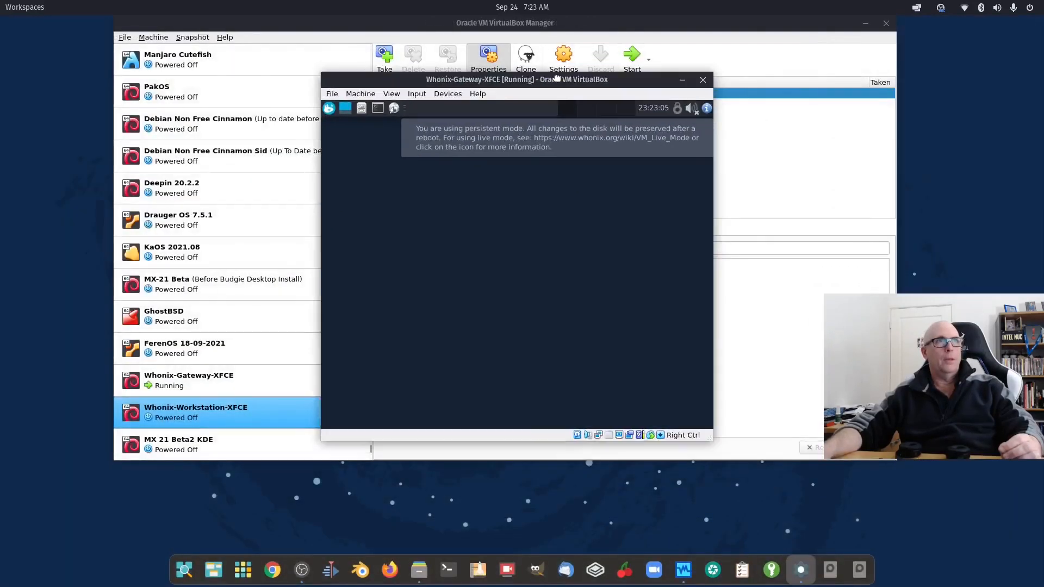
left_click(334, 110)
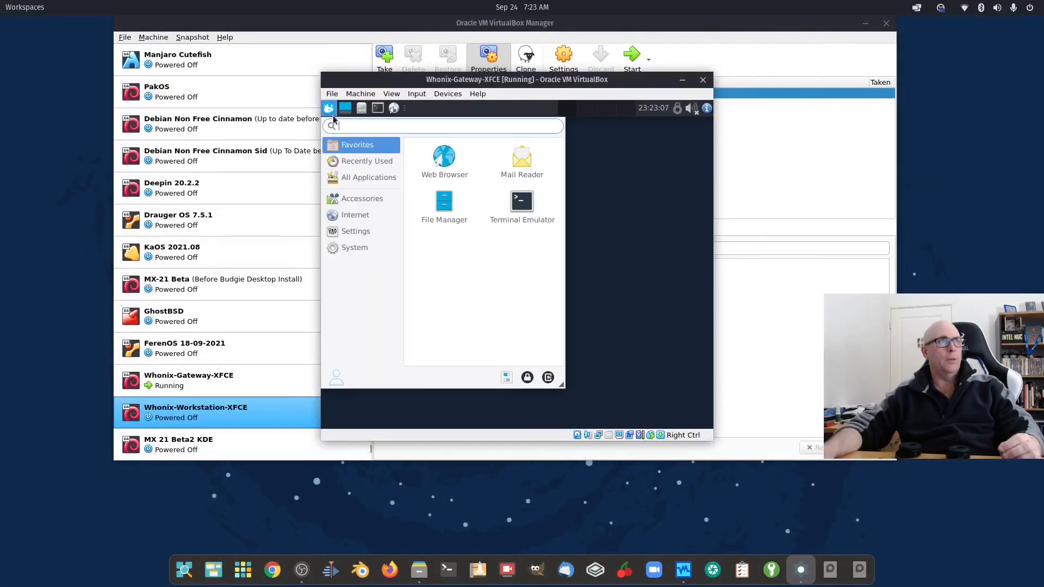
left_click(361, 230)
left_click(552, 382)
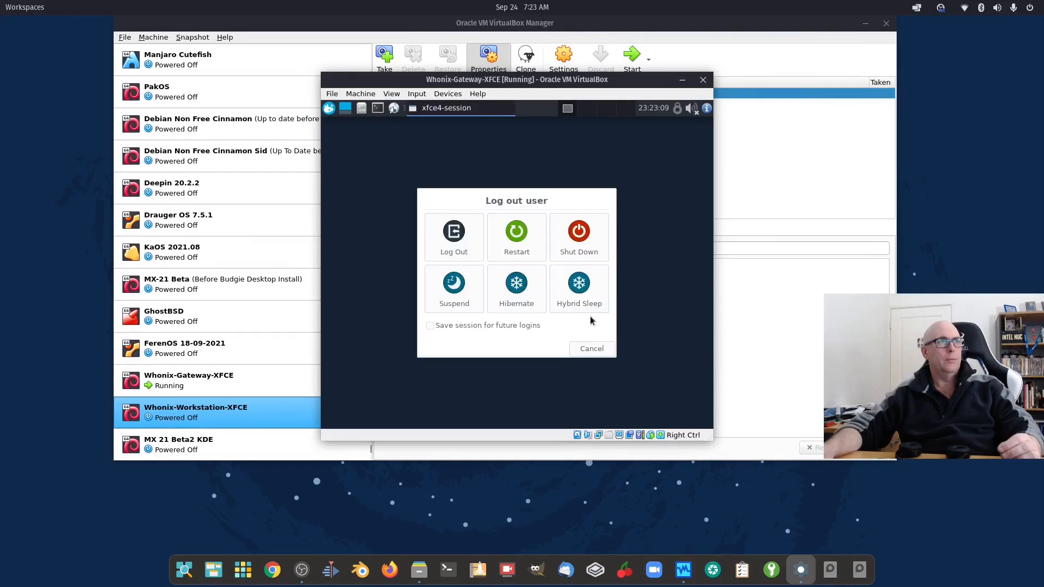
left_click(577, 232)
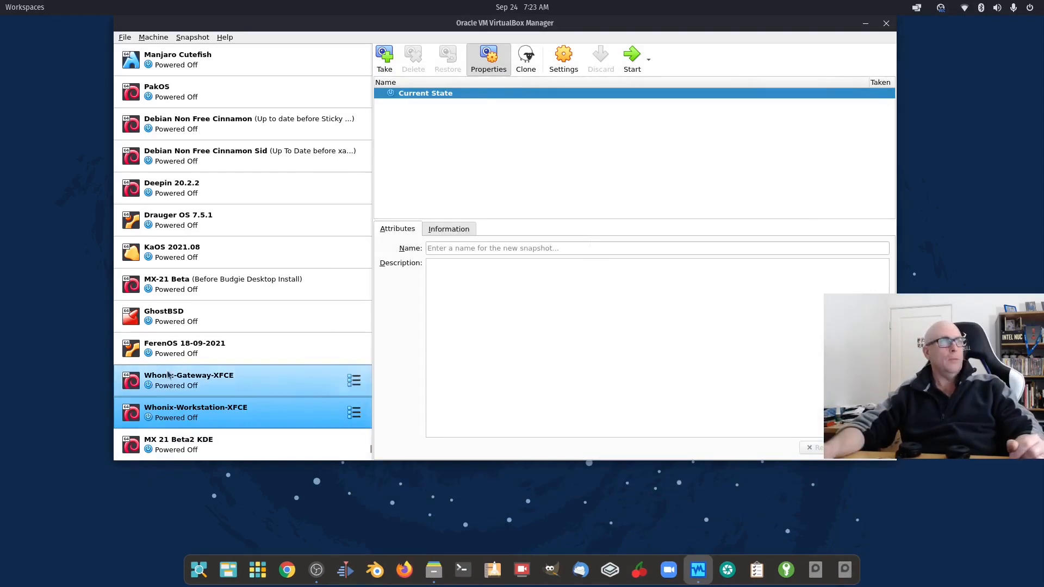
Remove the Whonix-Gateway-XFCE and Whonix-Workstation-XFCE virtual machines from VirtualBox, deleting all their files
right_click(168, 374)
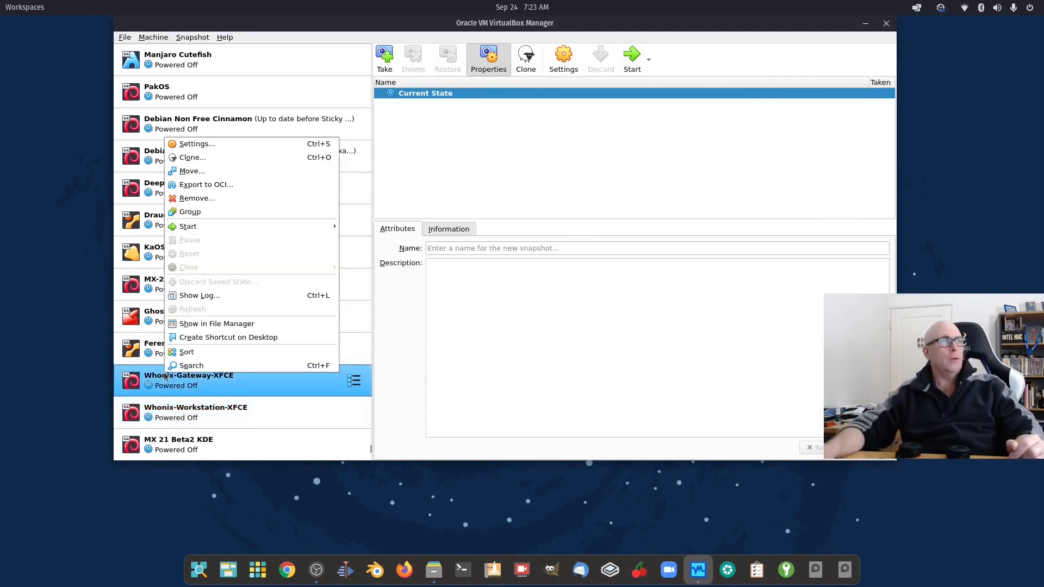
left_click(198, 199)
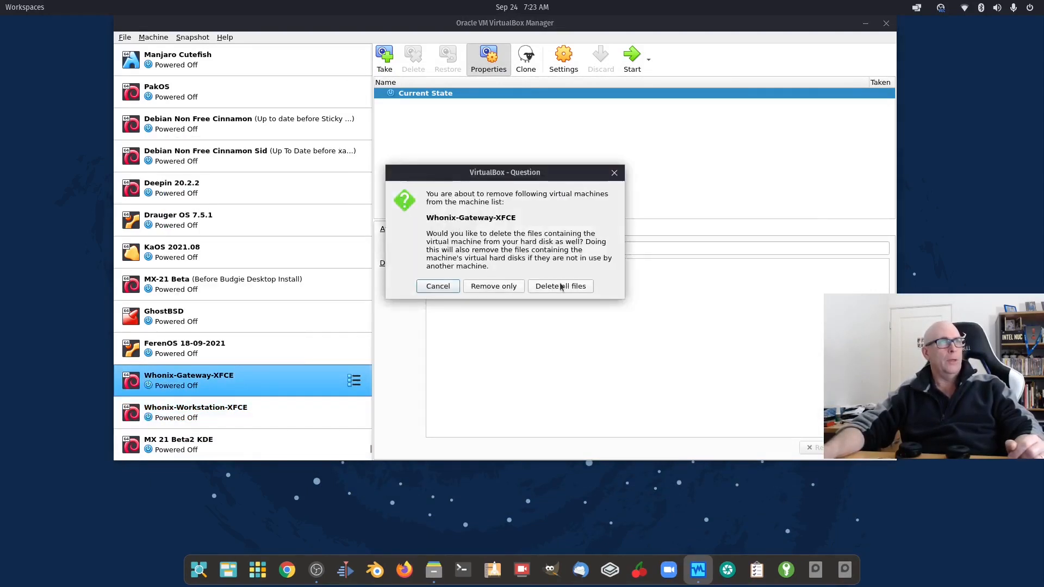
left_click(560, 286)
right_click(201, 409)
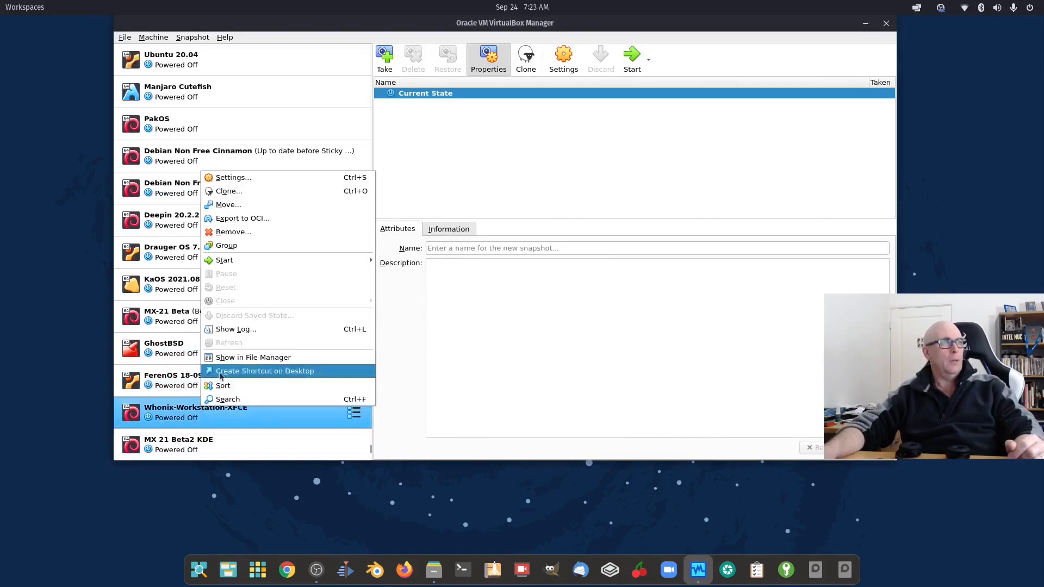
left_click(225, 232)
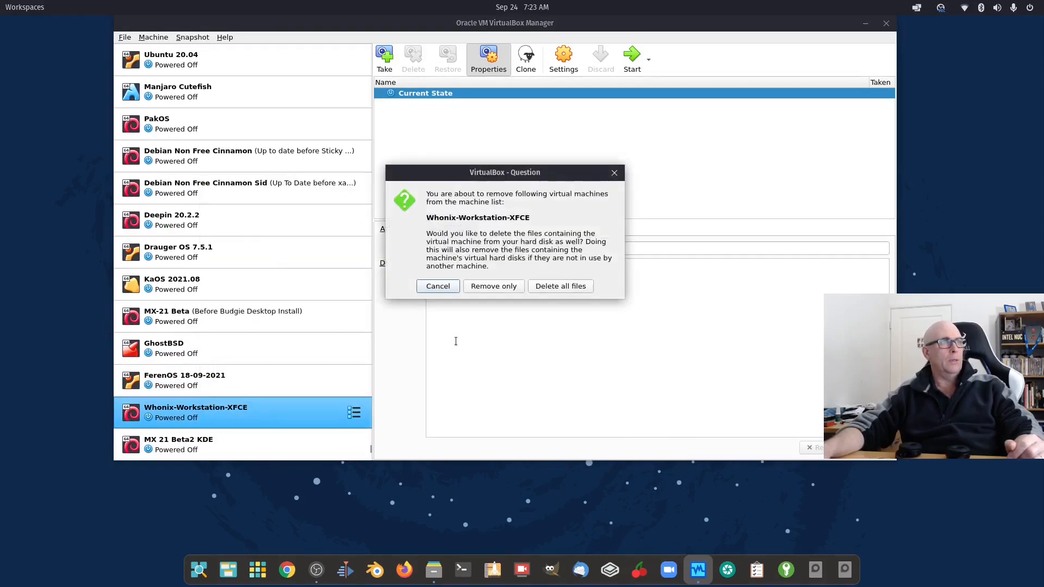
left_click(554, 286)
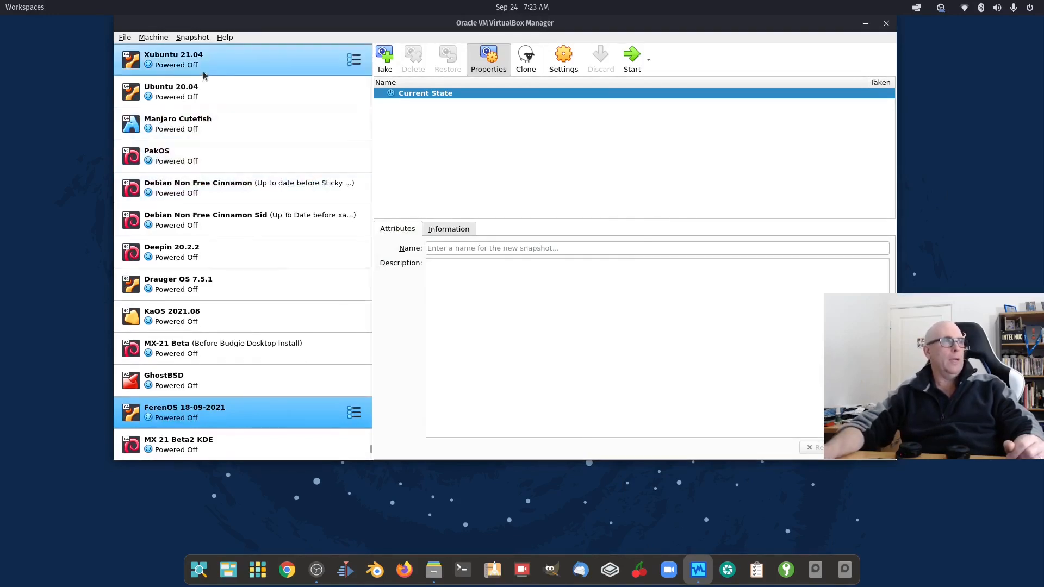
Start an appliance import from the local file Whonix-XFCE-16.0.2.7.ova in Downloads/ISO and proceed to the appliance settings
left_click(125, 38)
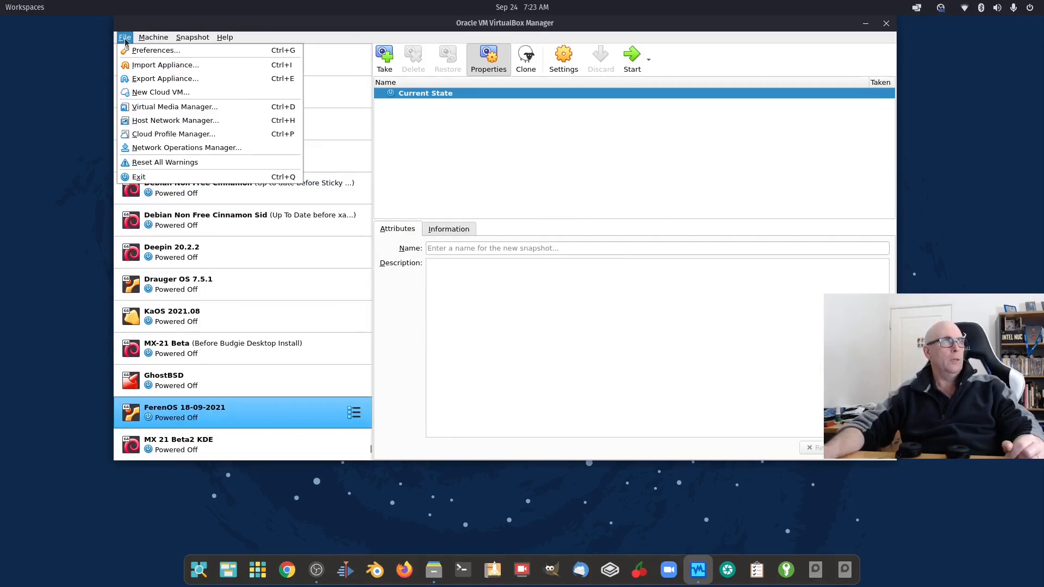
left_click(219, 66)
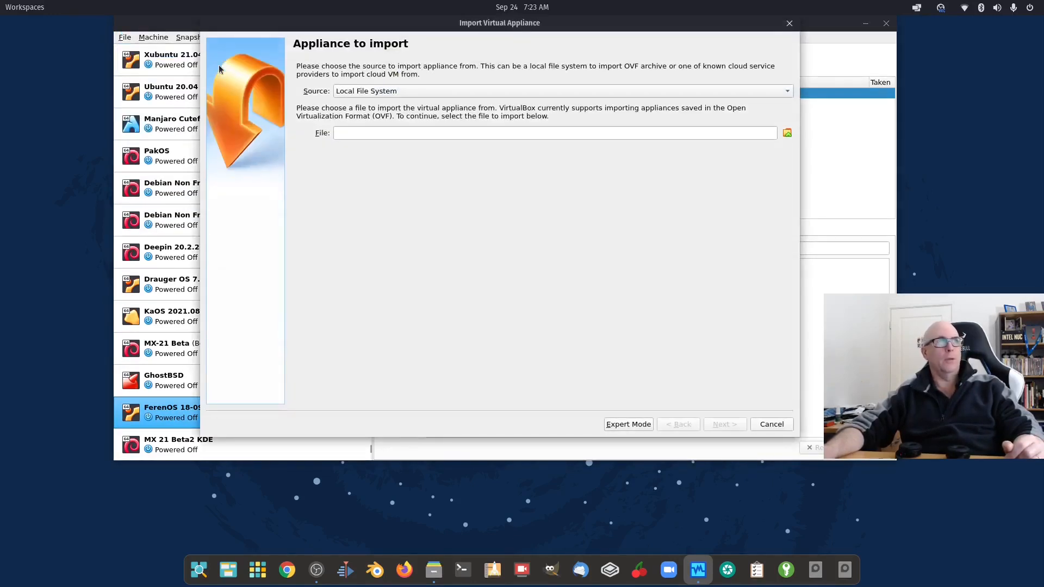
left_click(788, 134)
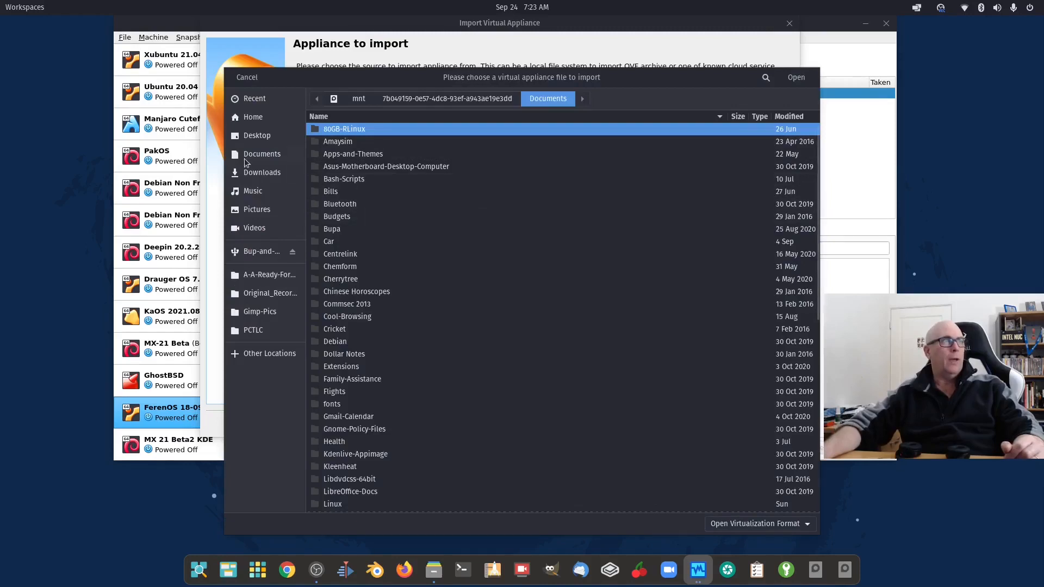
left_click(260, 172)
double_click(328, 224)
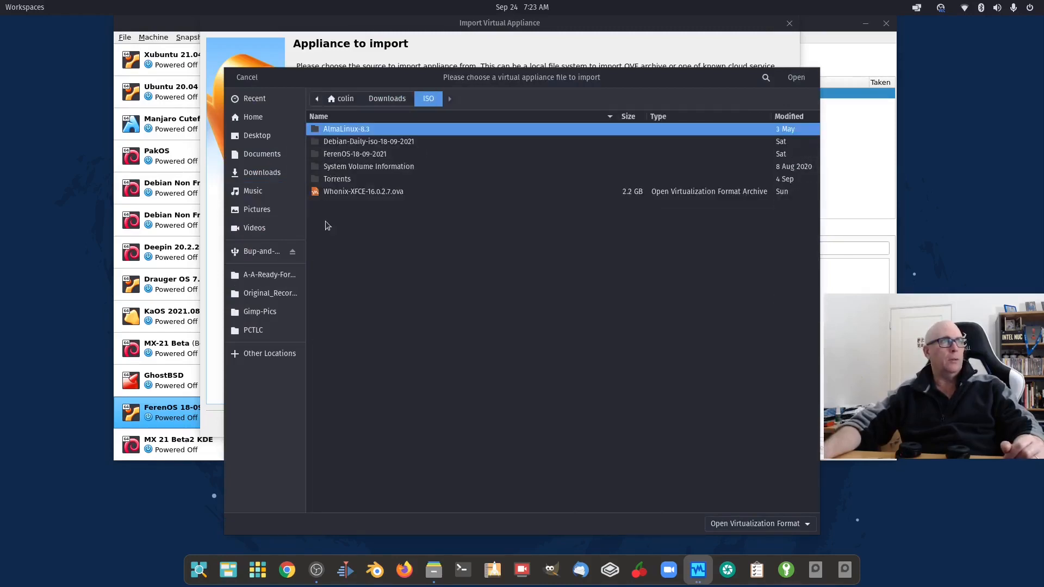
double_click(355, 194)
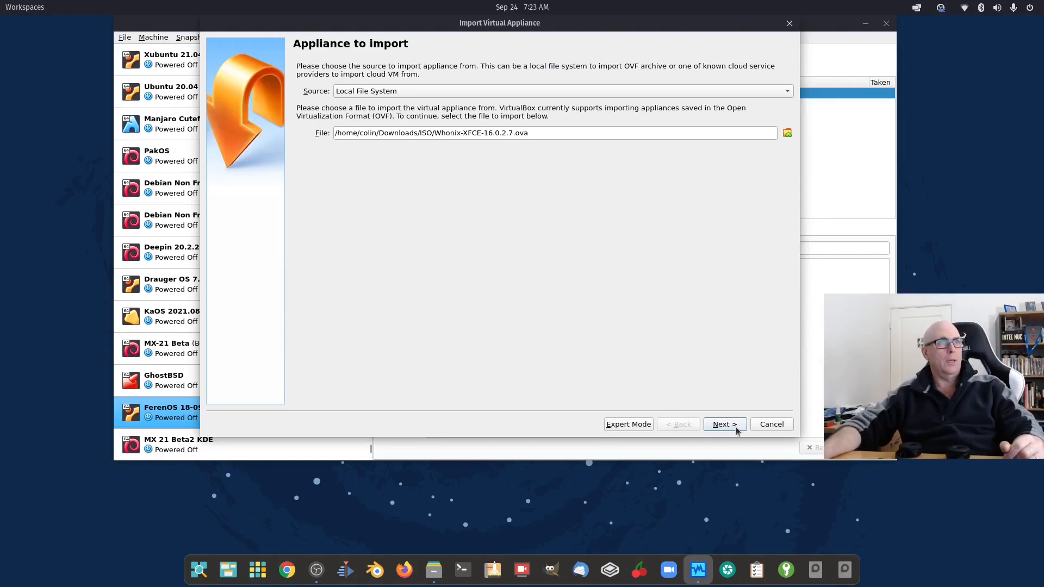
left_click(736, 429)
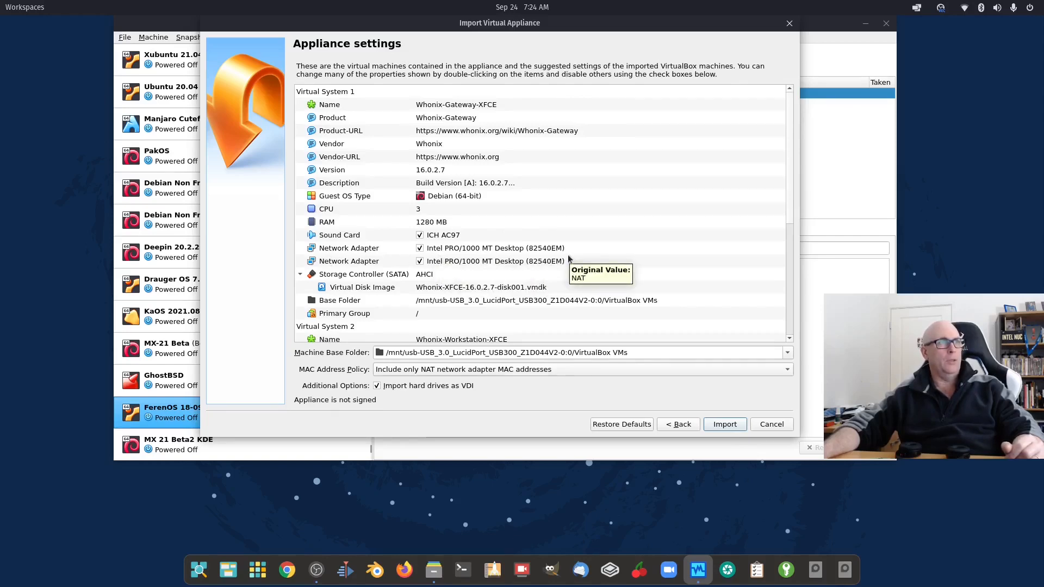
Review the import settings of both virtual systems, including CPU, RAM, network adapters, disk images and base folders
scroll(679, 200, "down", 2)
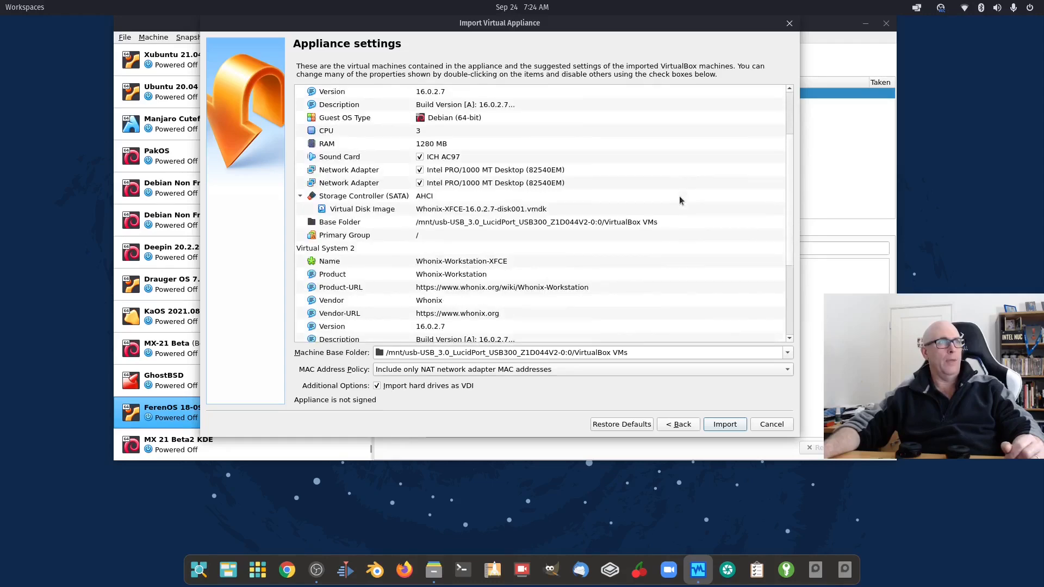
scroll(680, 199, "down", 3)
scroll(679, 199, "up", 5)
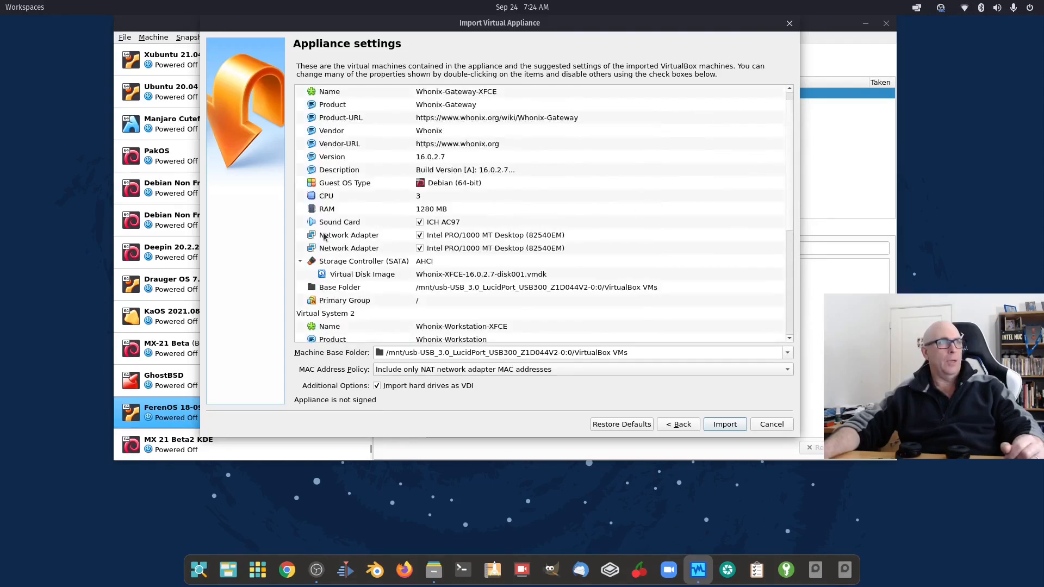
left_click(324, 237)
scroll(626, 217, "down", 4)
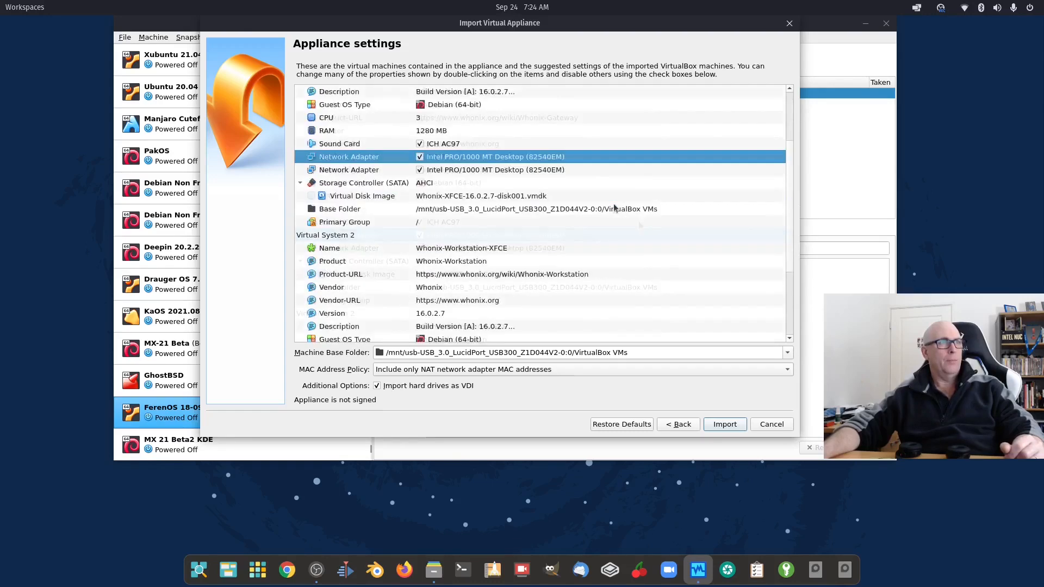
scroll(613, 209, "down", 1)
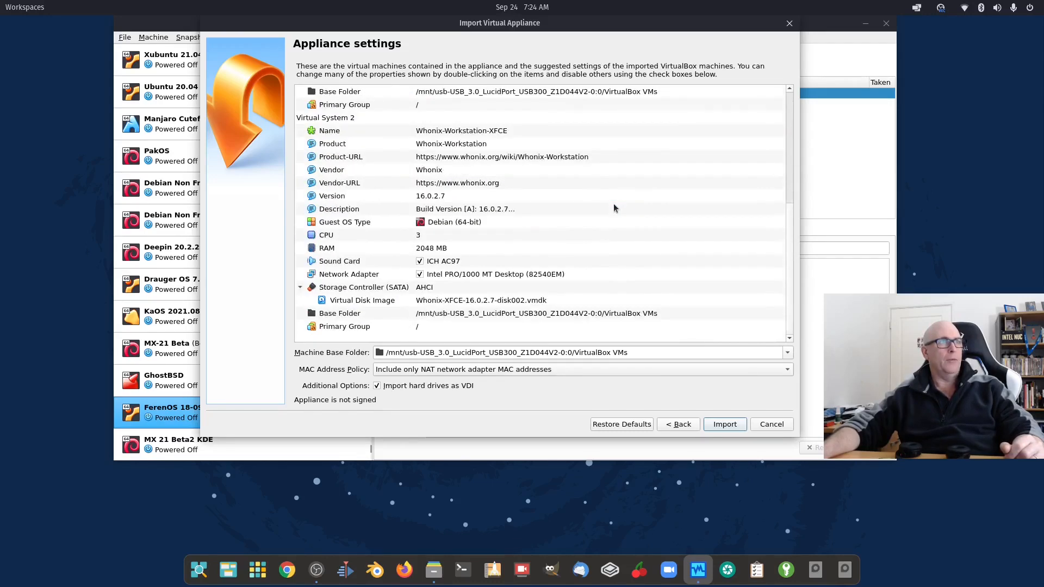
scroll(613, 208, "up", 4)
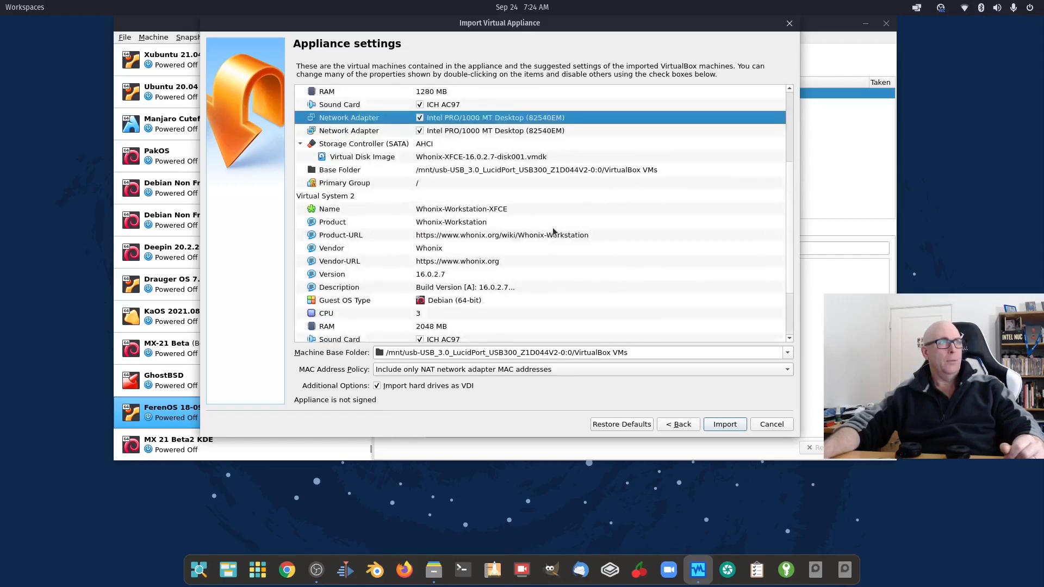
scroll(499, 197, "up", 1)
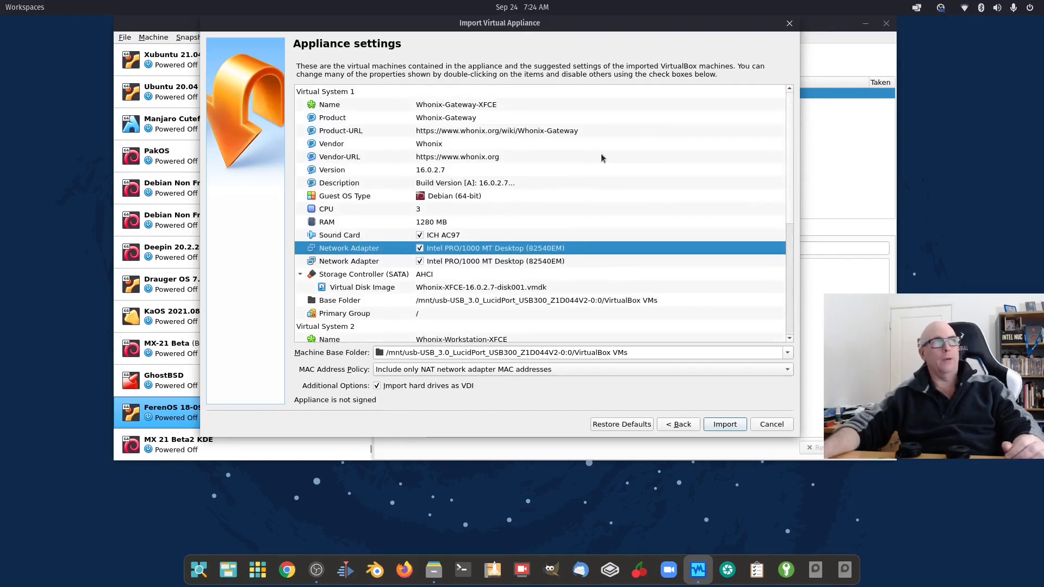
scroll(588, 201, "down", 5)
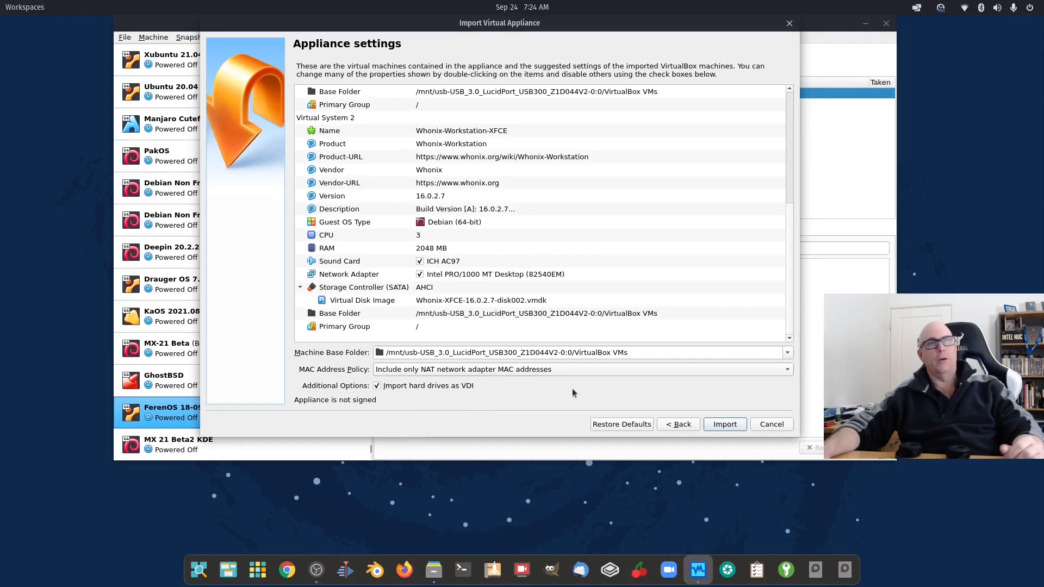
Import the appliance with its suggested settings, agreeing to the software licences of Whonix-Gateway-XFCE and Whonix-Workstation-XFCE
left_click(724, 428)
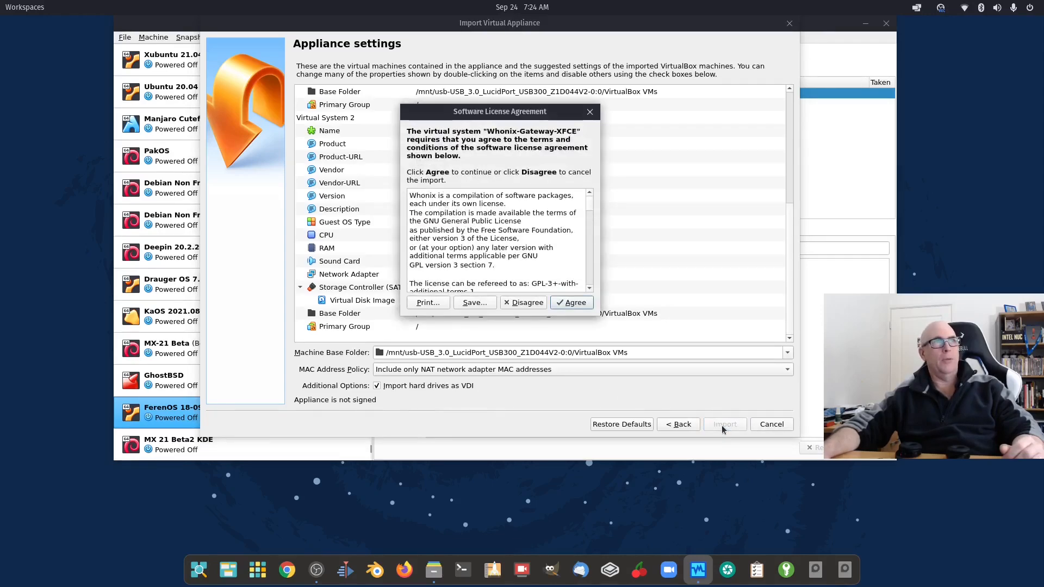
left_click(573, 305)
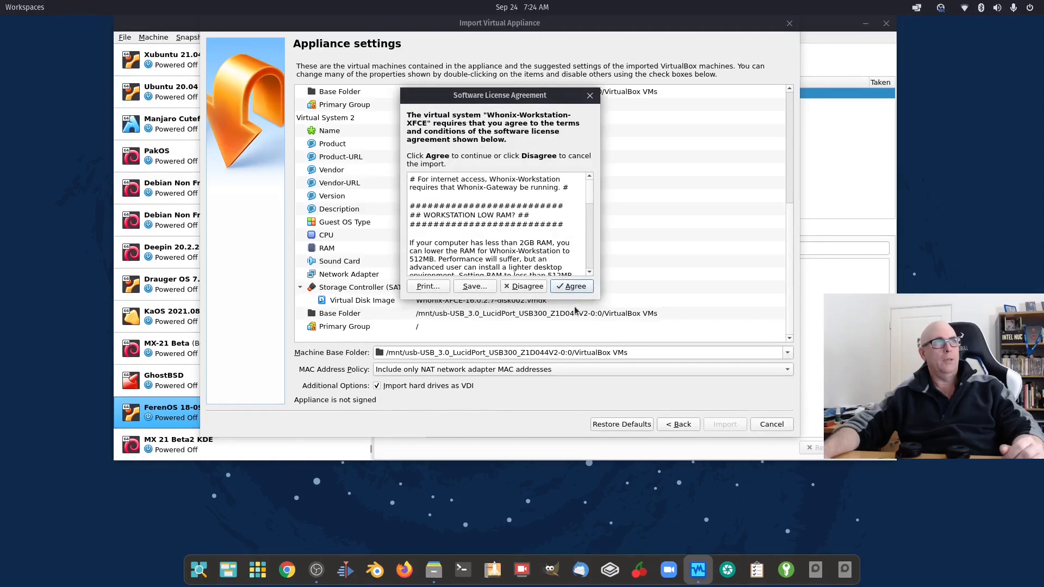
left_click(571, 286)
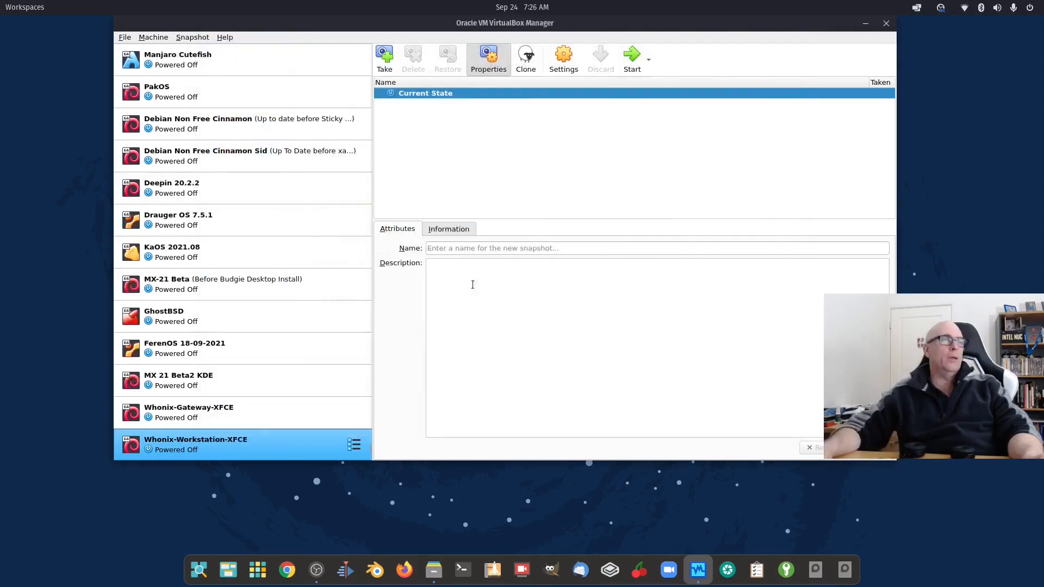
Start the newly imported Whonix-Gateway-XFCE virtual machine and boot it to its desktop
left_click(224, 420)
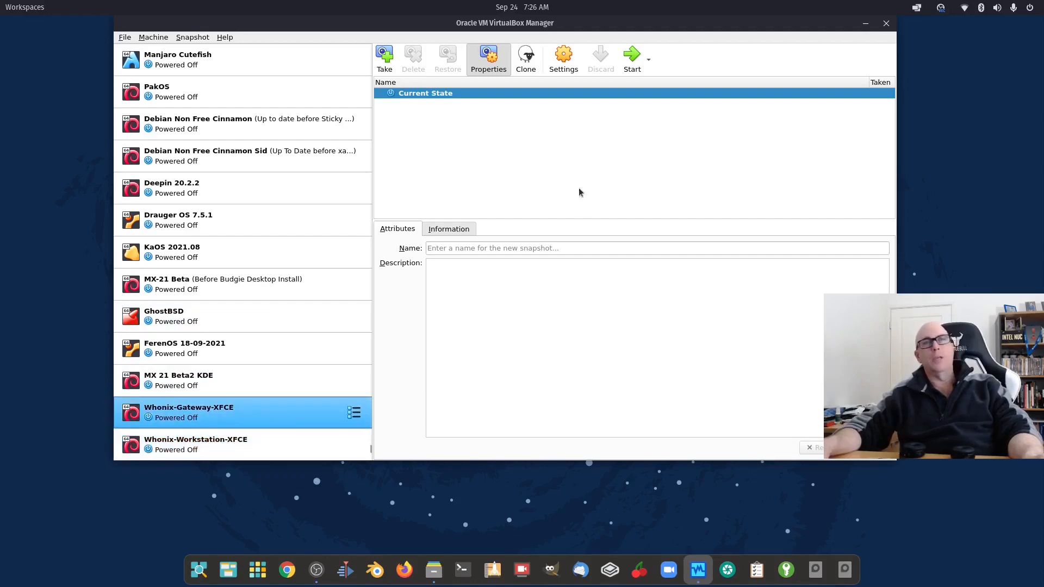
left_click(630, 59)
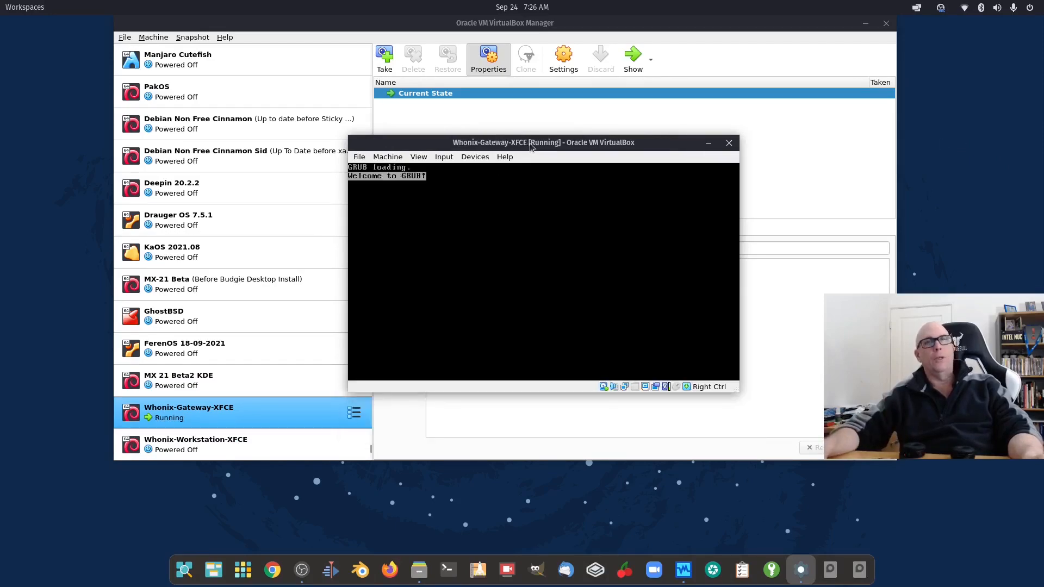
key("Return")
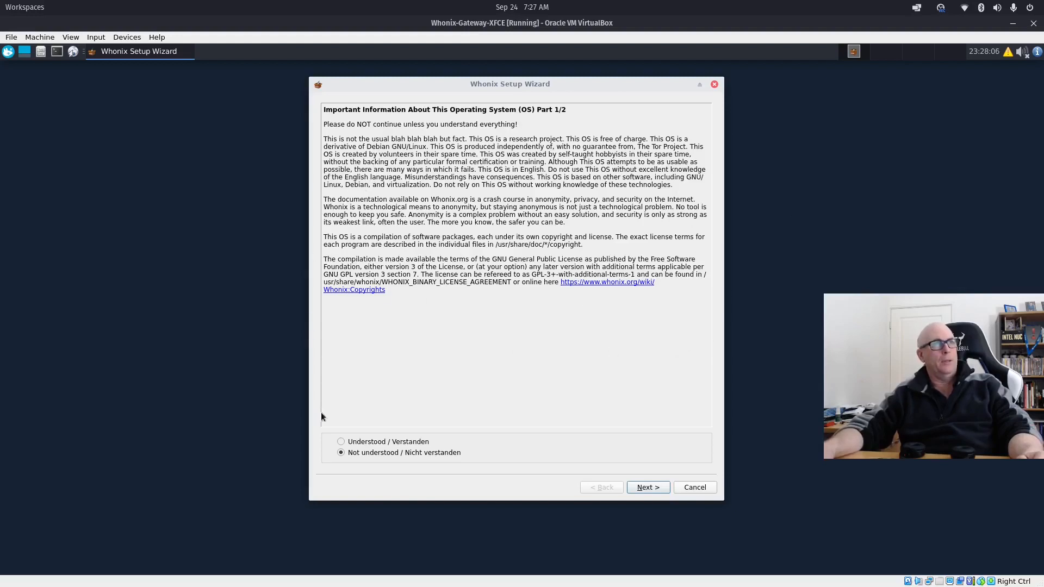
Complete the Whonix Setup Wizard in the gateway, accepting both information pages as Understood and finishing to run systemcheck
left_click(639, 487)
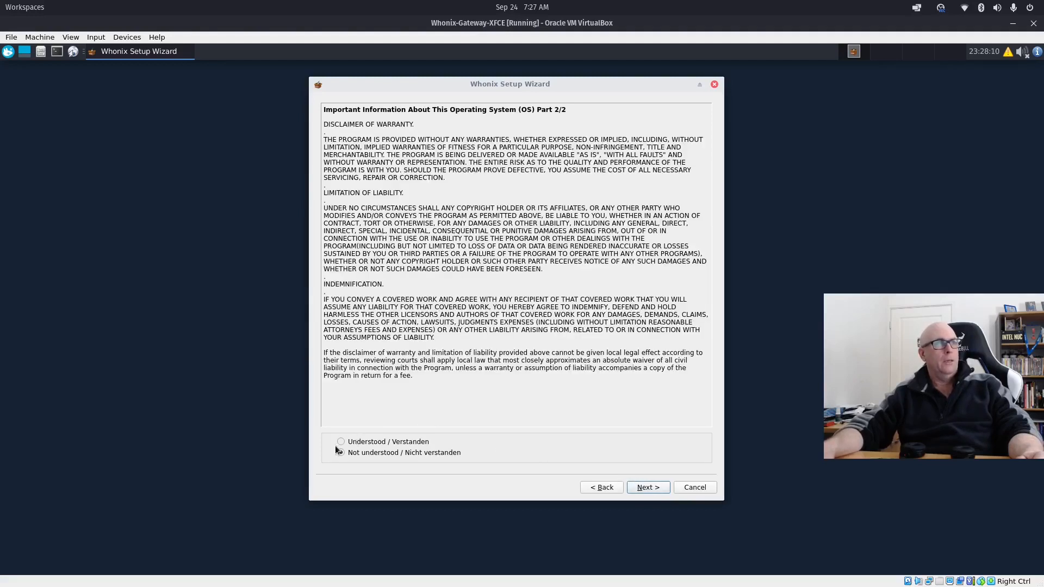
left_click(647, 487)
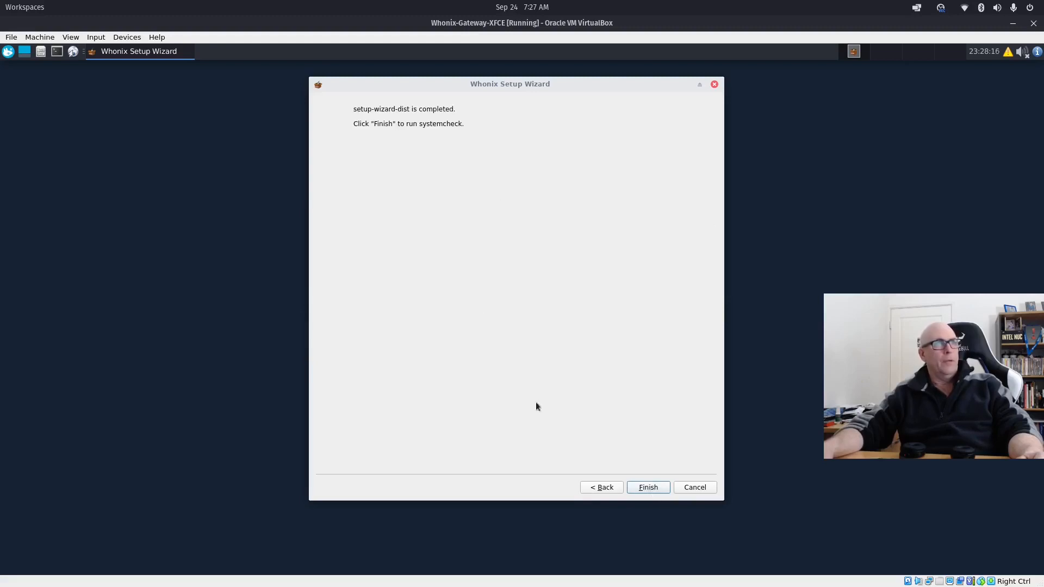
left_click(656, 488)
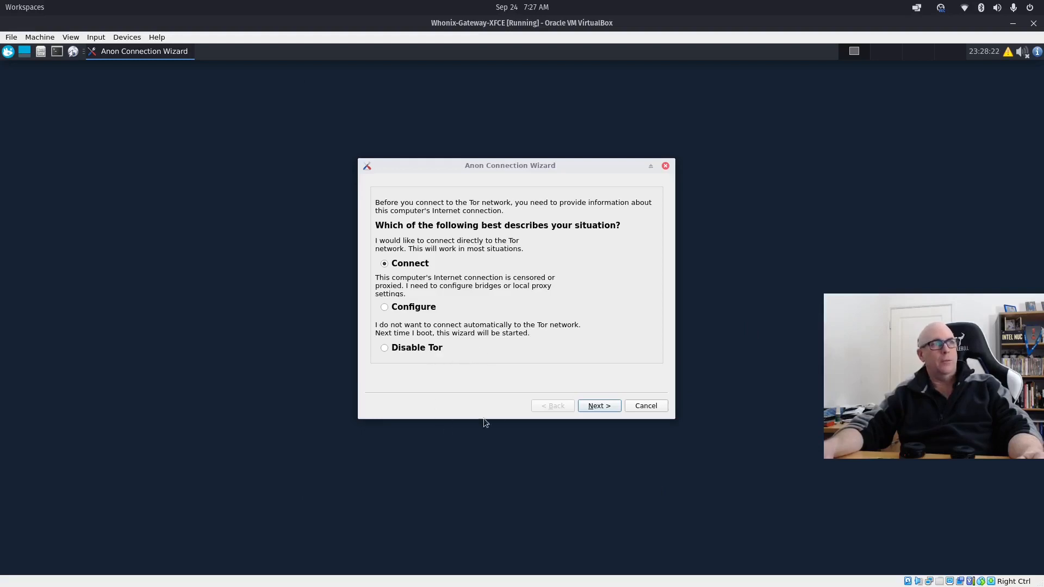
Connect the gateway directly to the Tor network with the Connect option and finish the Anon Connection Wizard
left_click(608, 407)
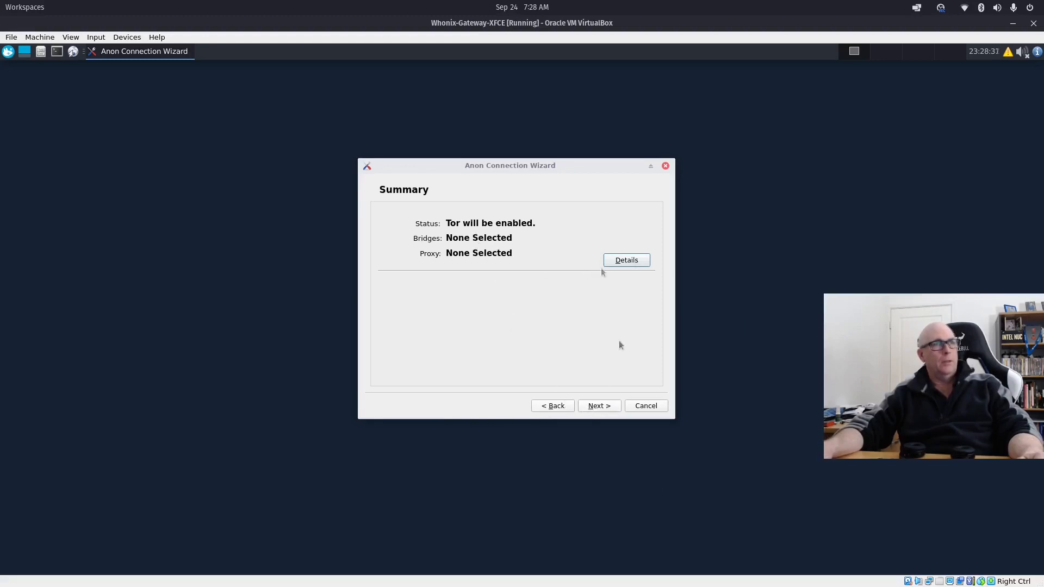
left_click(602, 406)
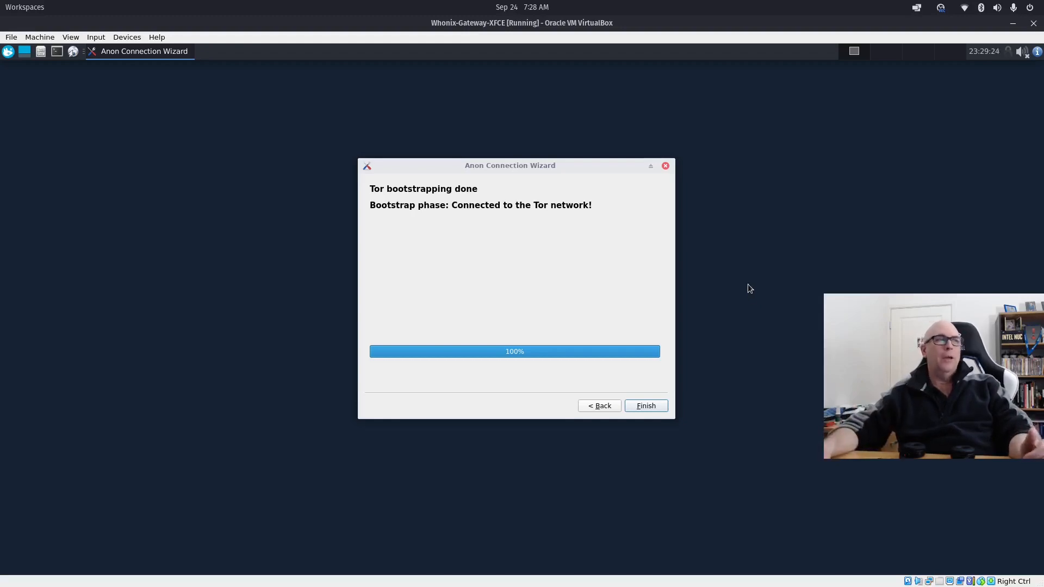
left_click(652, 408)
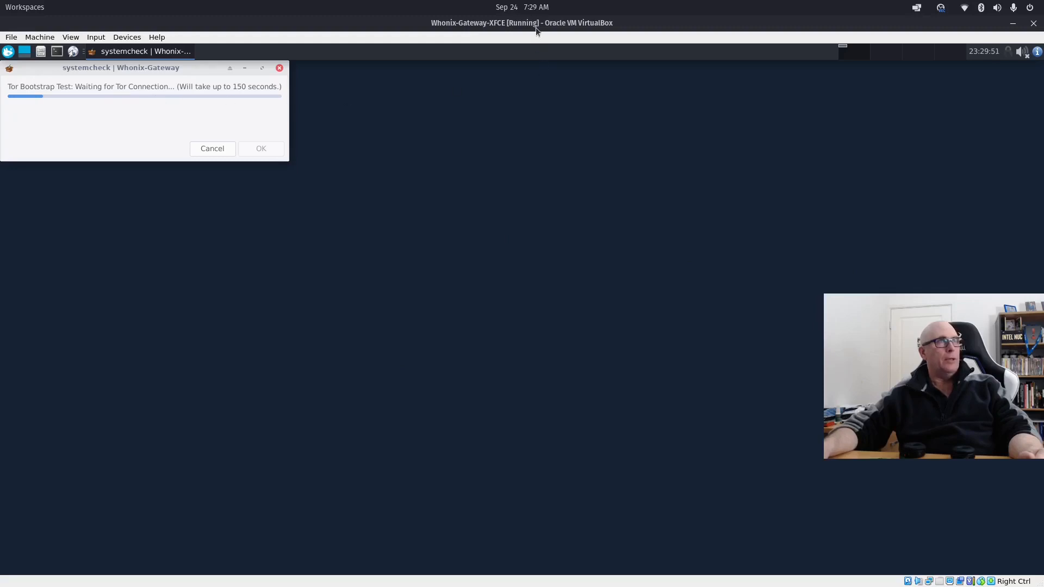
Move the gateway window aside, then start the Whonix-Workstation-XFCE virtual machine and bring its window to the front
left_click_drag(534, 24, 729, 80)
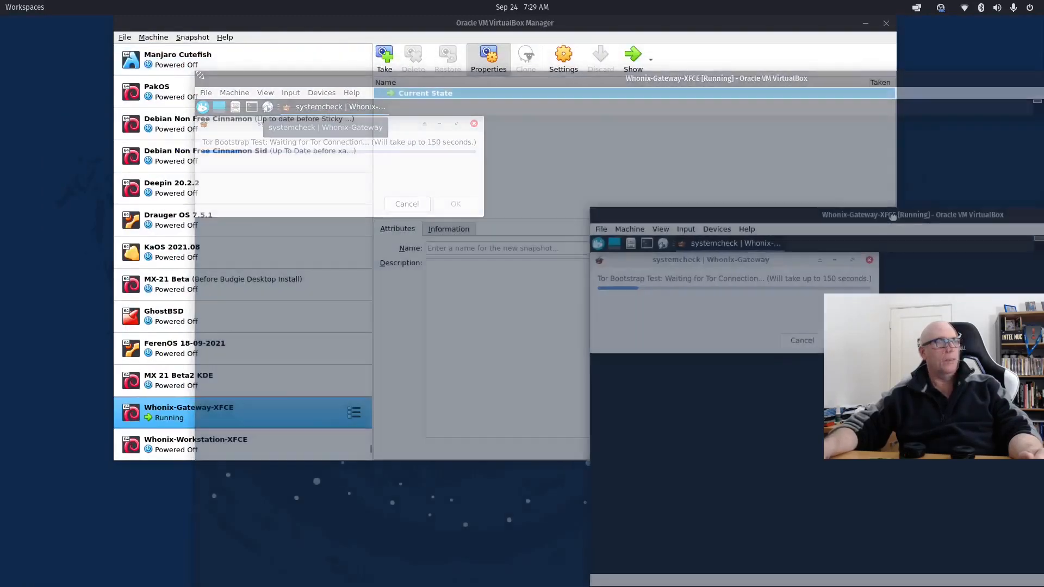
left_click_drag(892, 220, 601, 44)
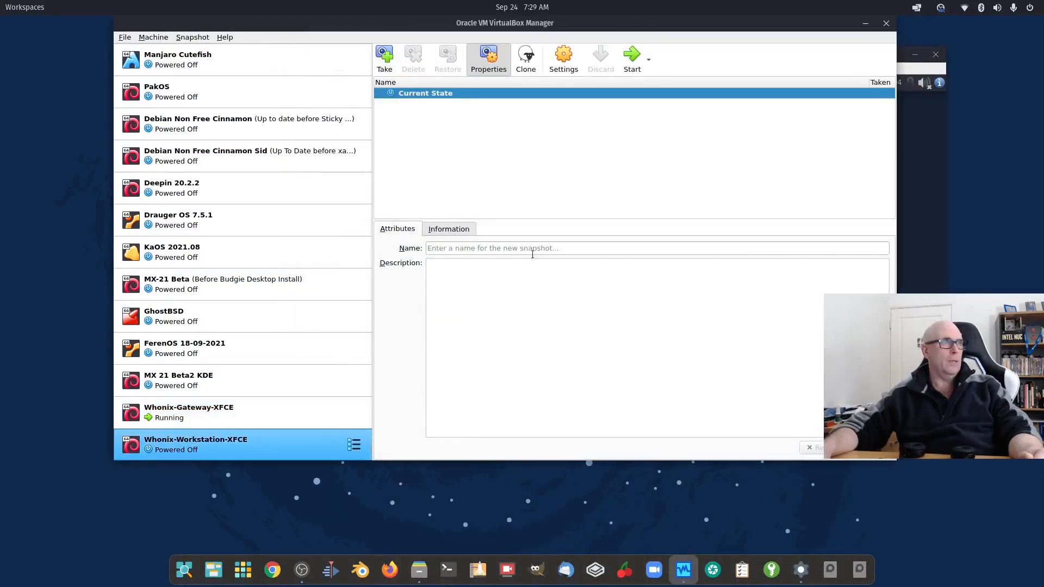
left_click(628, 53)
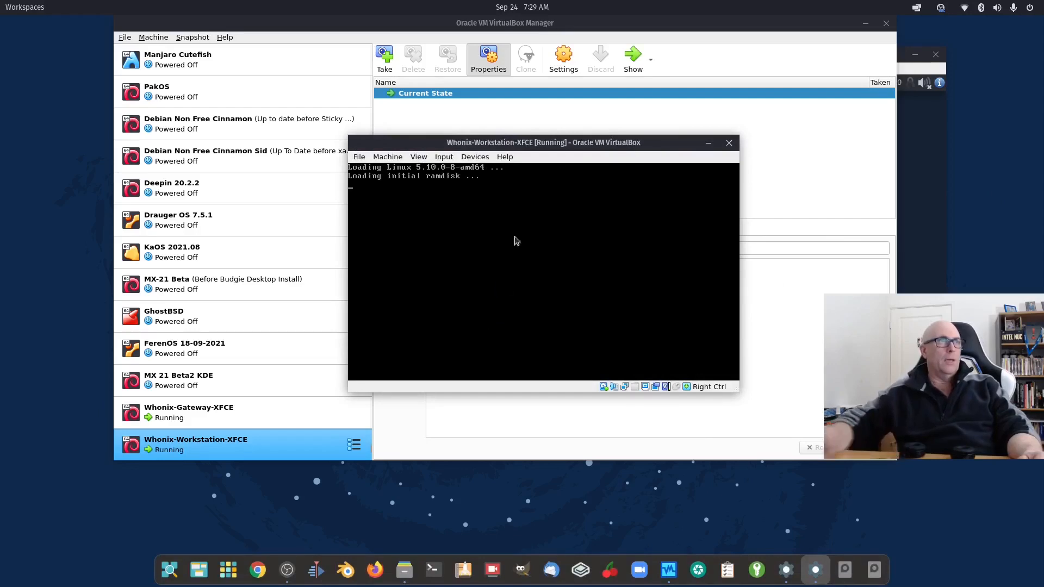
left_click(935, 220)
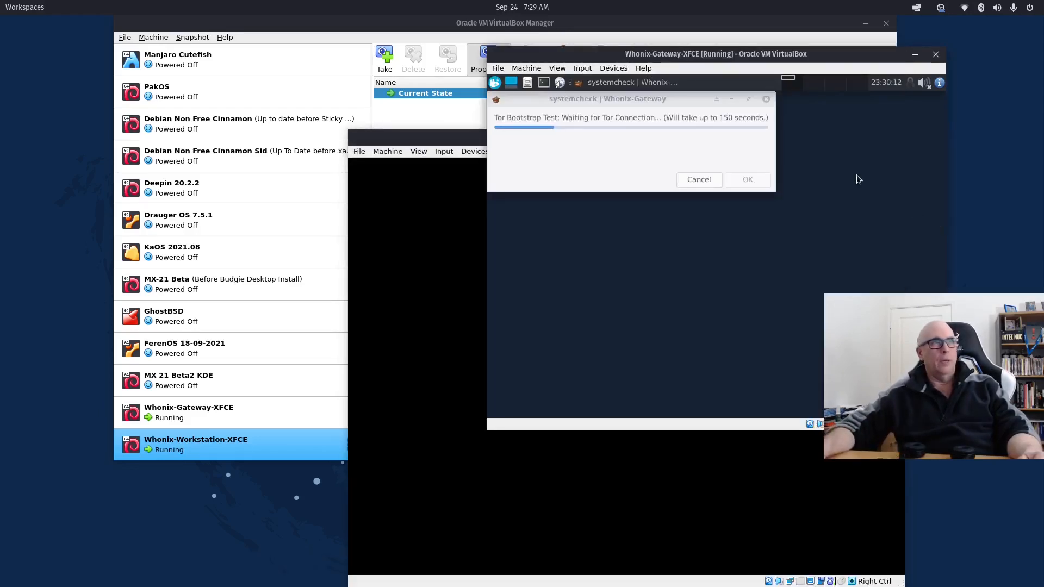
left_click(417, 135)
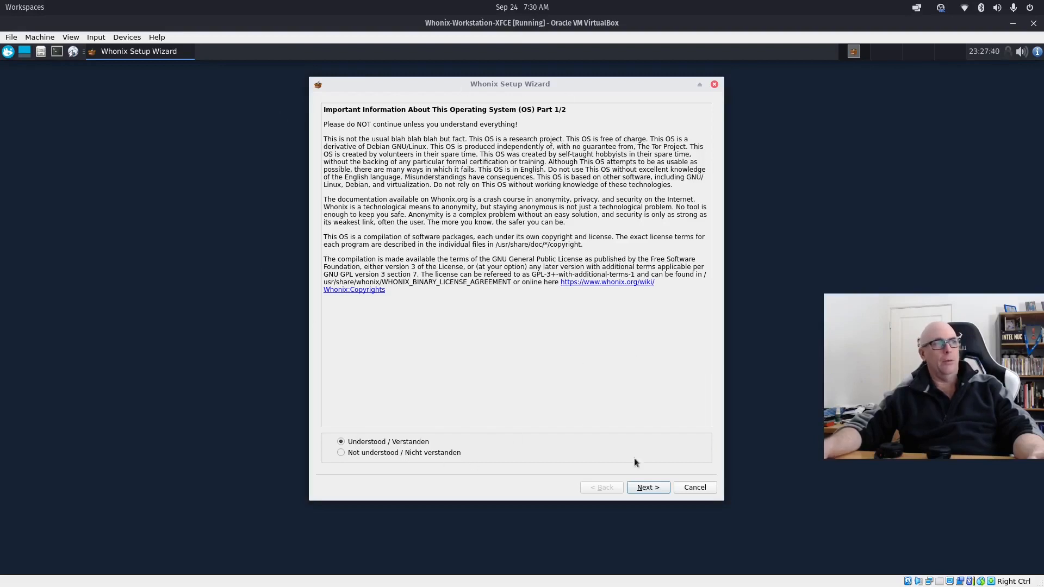
Complete the Whonix Setup Wizard in the workstation, accepting both information pages as Understood and finishing to run systemcheck
left_click(642, 488)
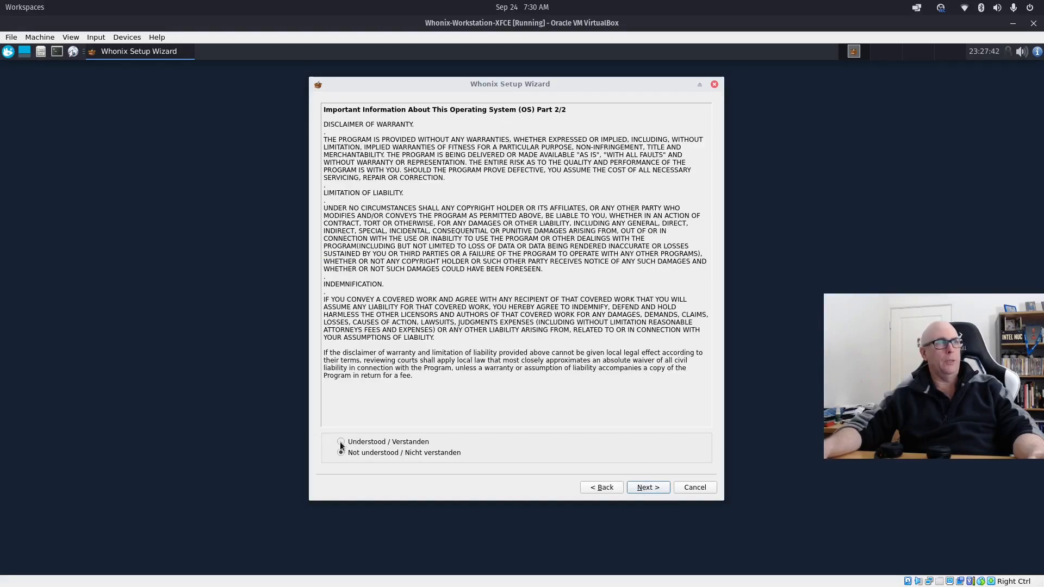
left_click(646, 487)
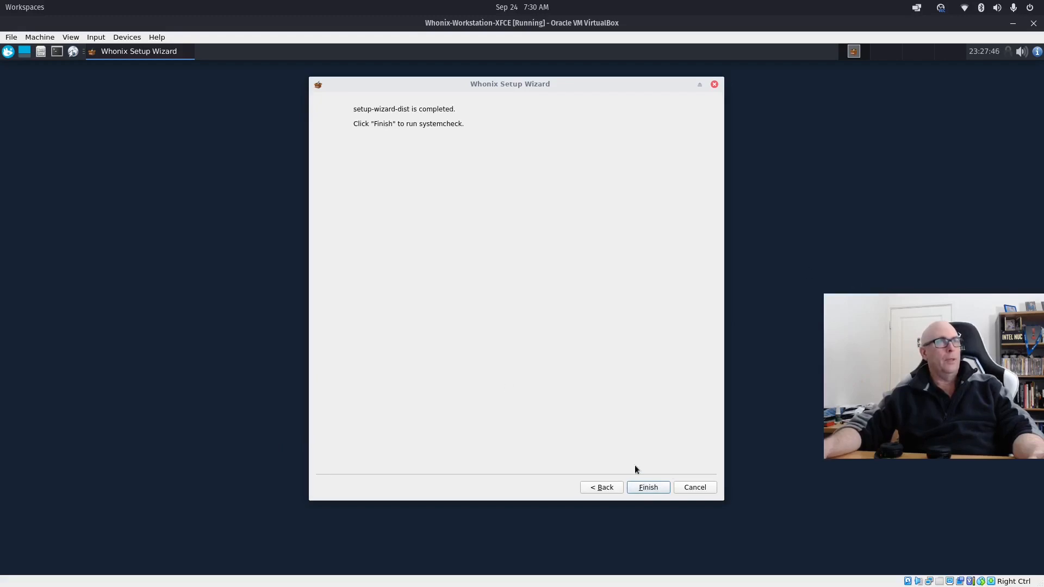
left_click(647, 487)
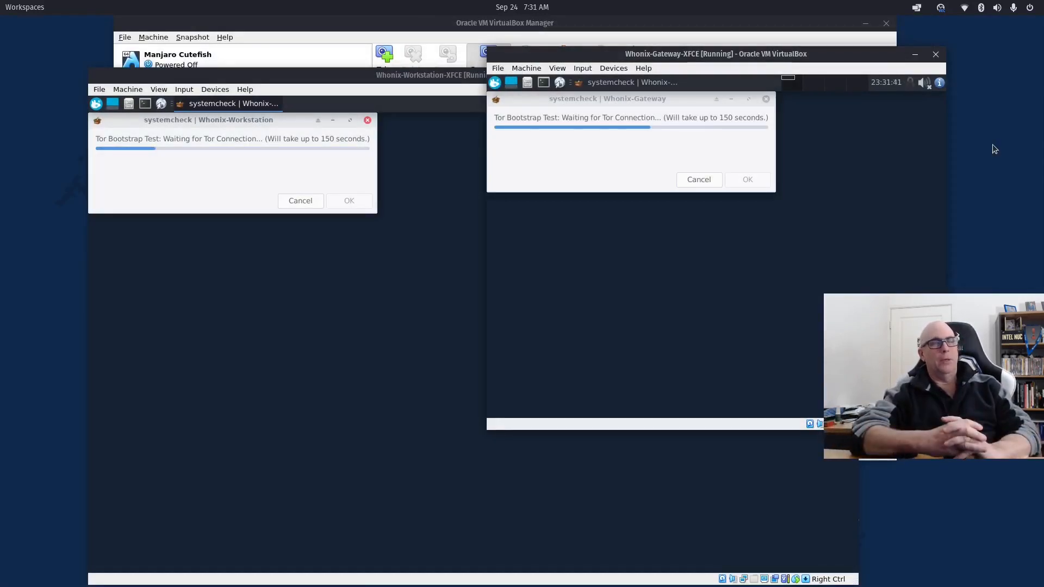
Look through the workstation's installed applications, including the All Applications, Settings and System categories
left_click(99, 103)
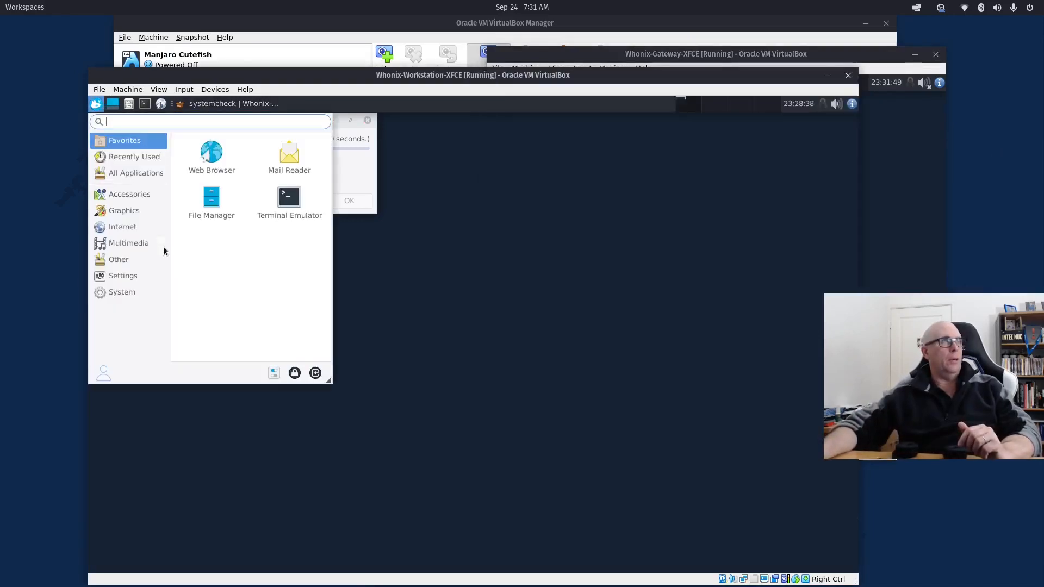
left_click(163, 249)
left_click(136, 173)
left_click(118, 279)
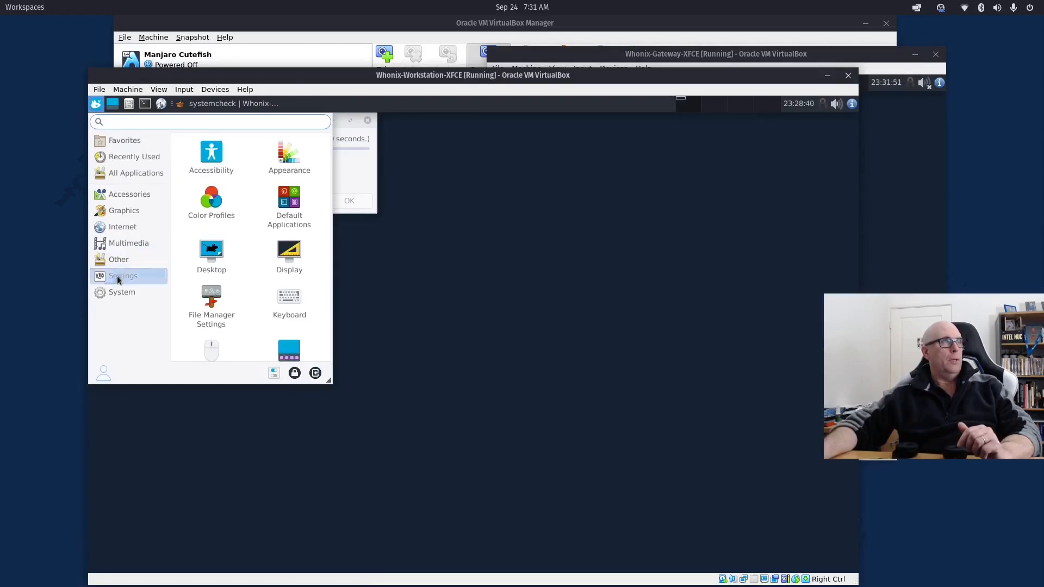
left_click(117, 291)
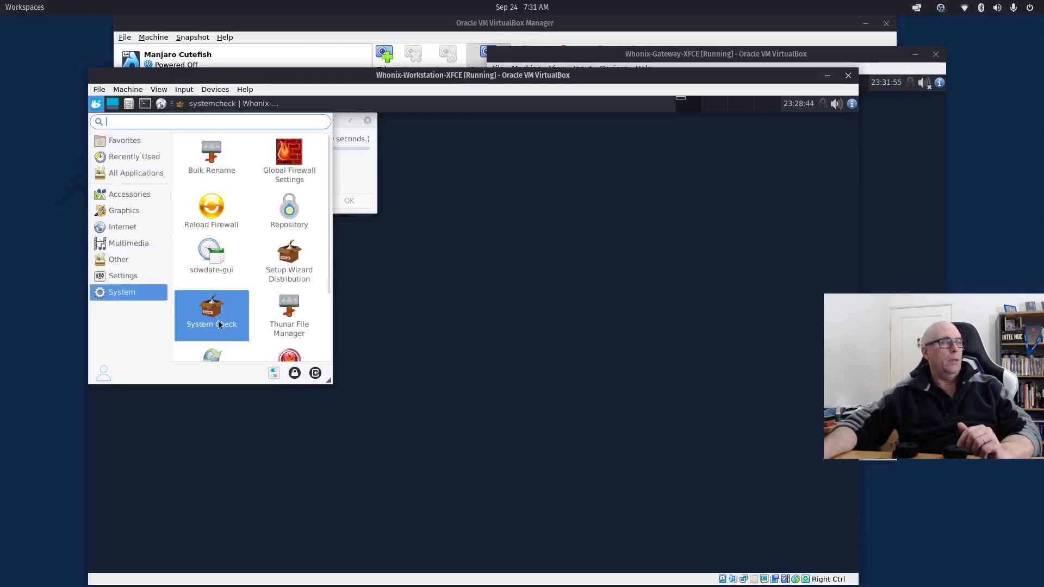
left_click(579, 266)
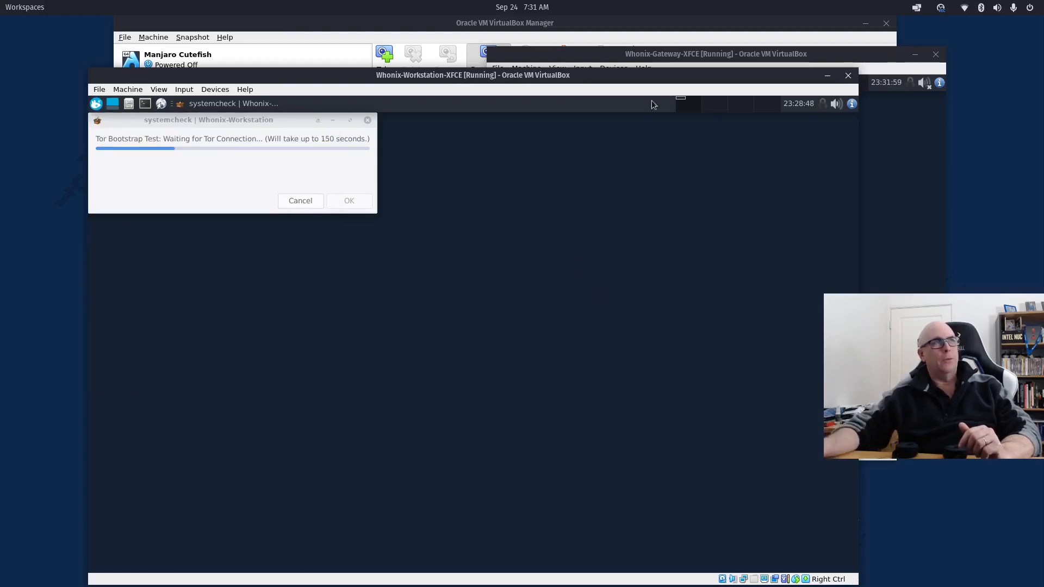
Check the systemcheck progress in both virtual machines and close the gateway's time synchronization report
left_click(695, 52)
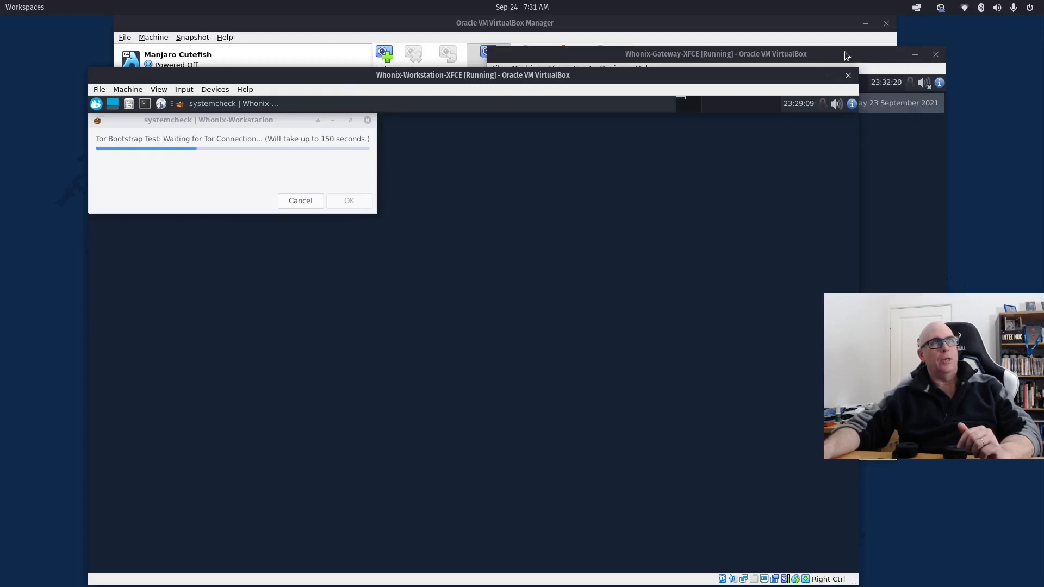
left_click(846, 55)
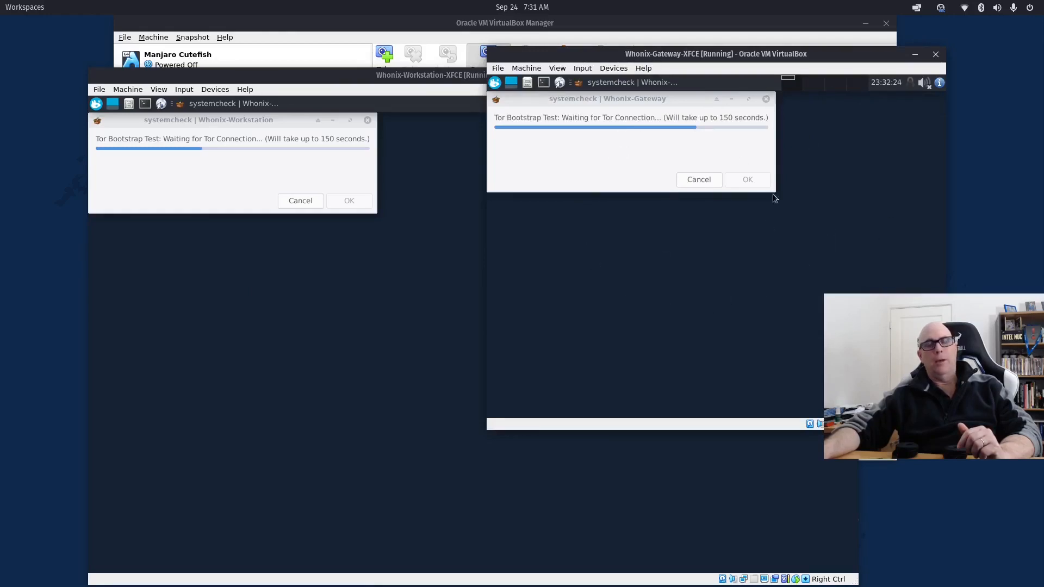
left_click(428, 78)
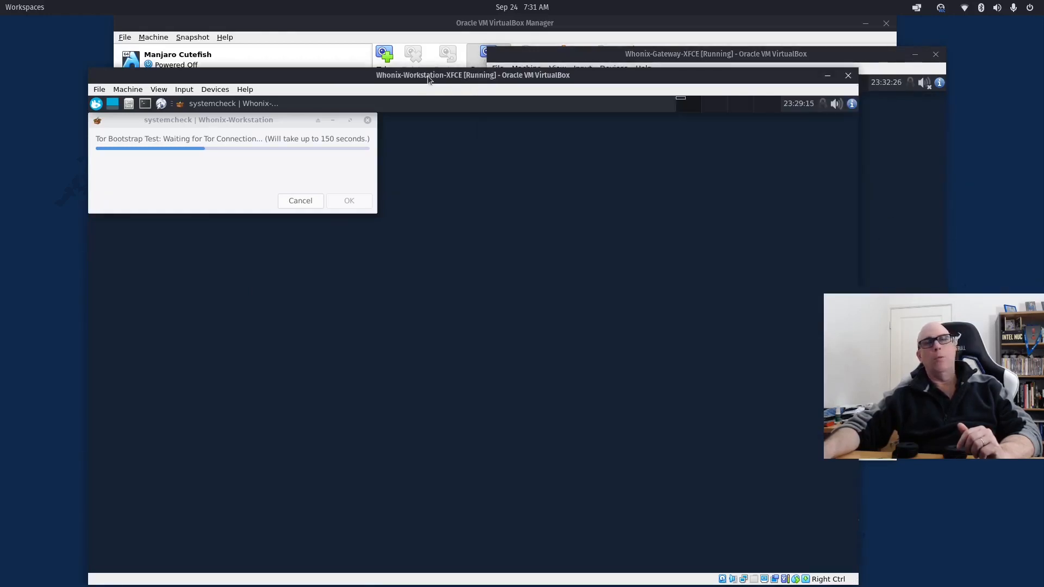
left_click(901, 169)
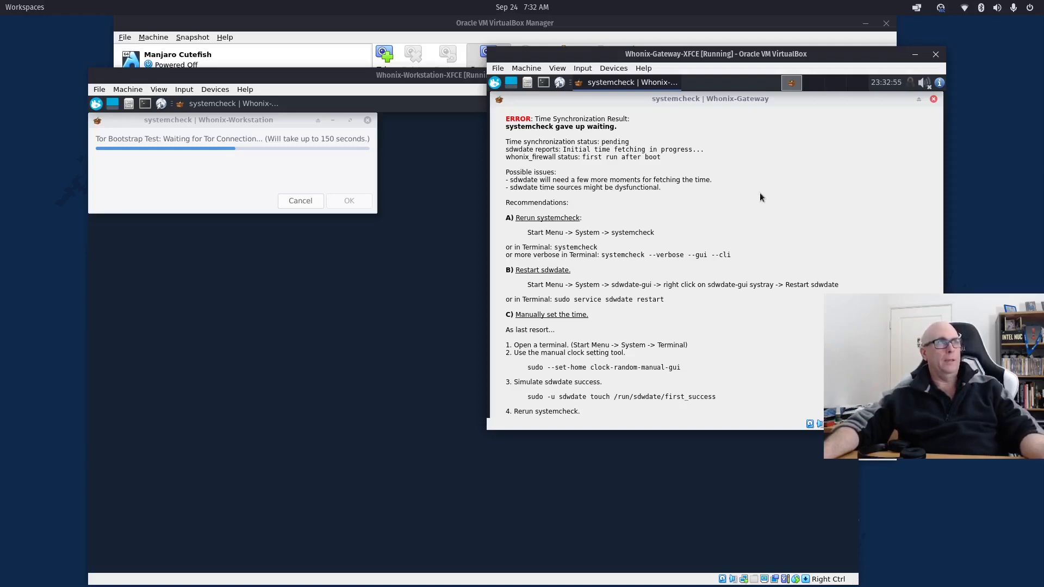
left_click(933, 100)
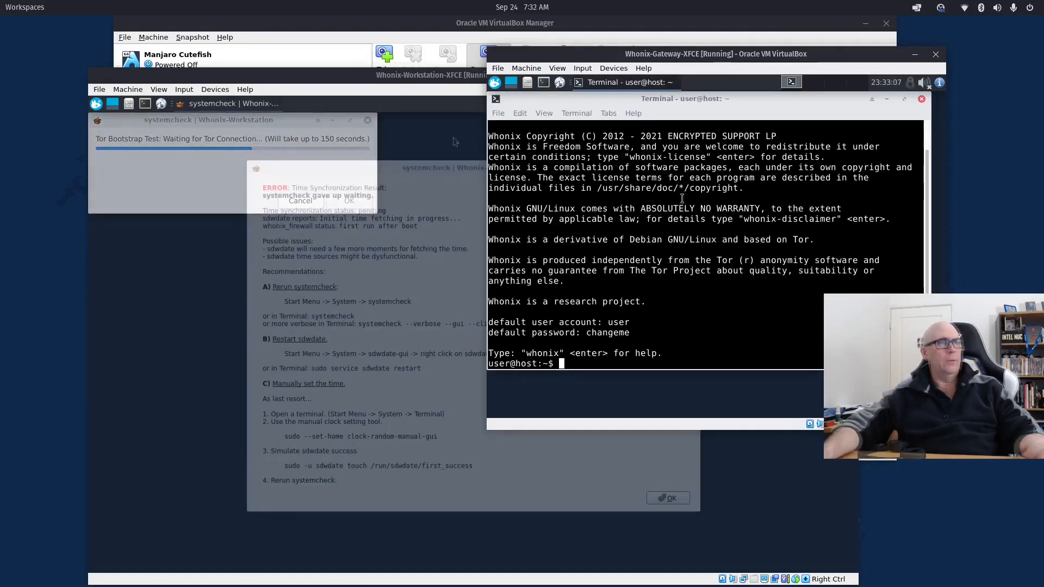
Dismiss the workstation's systemcheck report and open its session log-out options
left_click(404, 128)
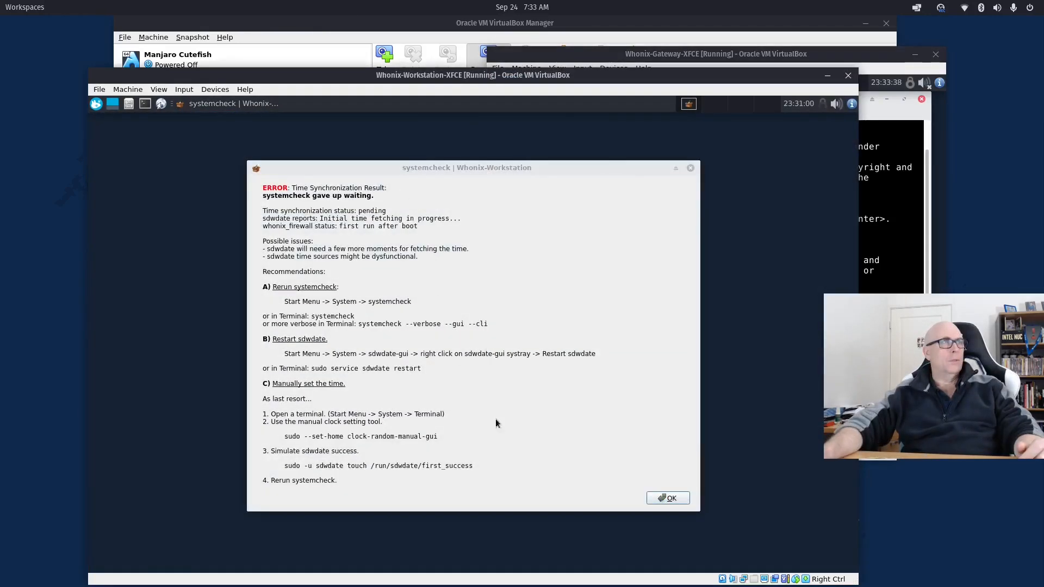
left_click(668, 499)
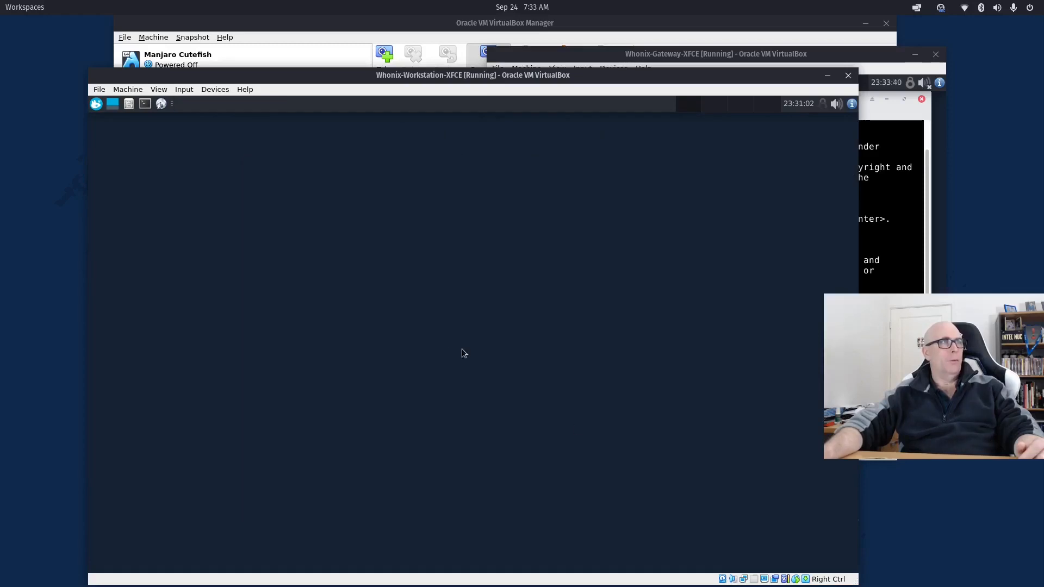
left_click(98, 106)
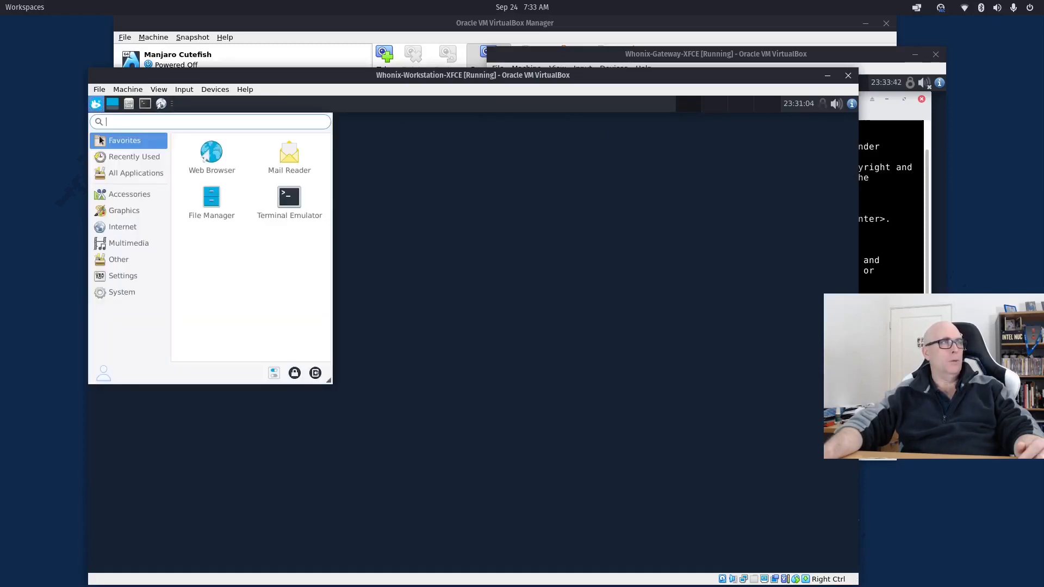
left_click(317, 370)
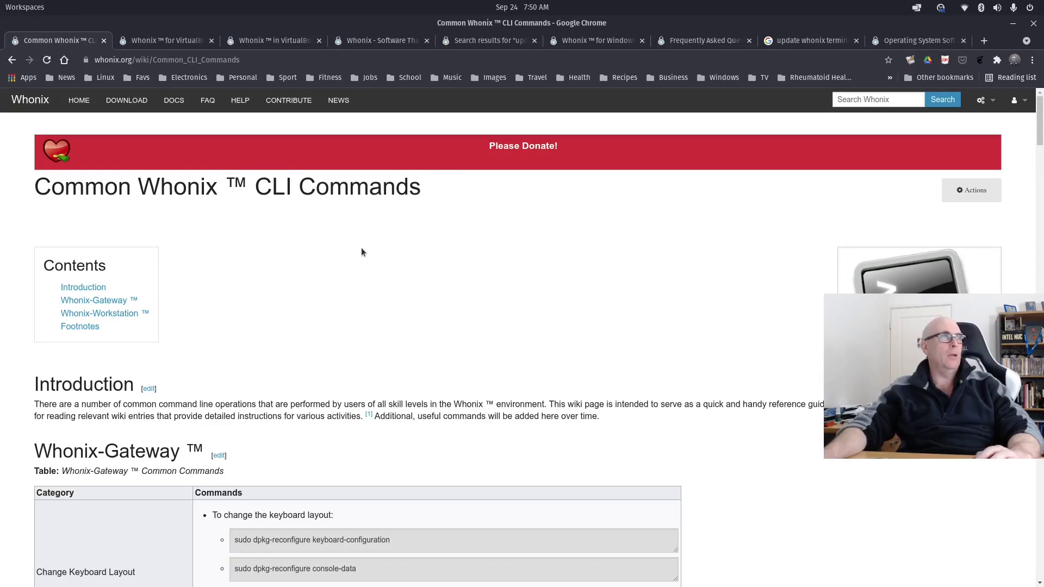
Return to the Whonix Documentation page in Chrome, expand First Whonix Steps and open Common Whonix CLI Commands
left_click(13, 64)
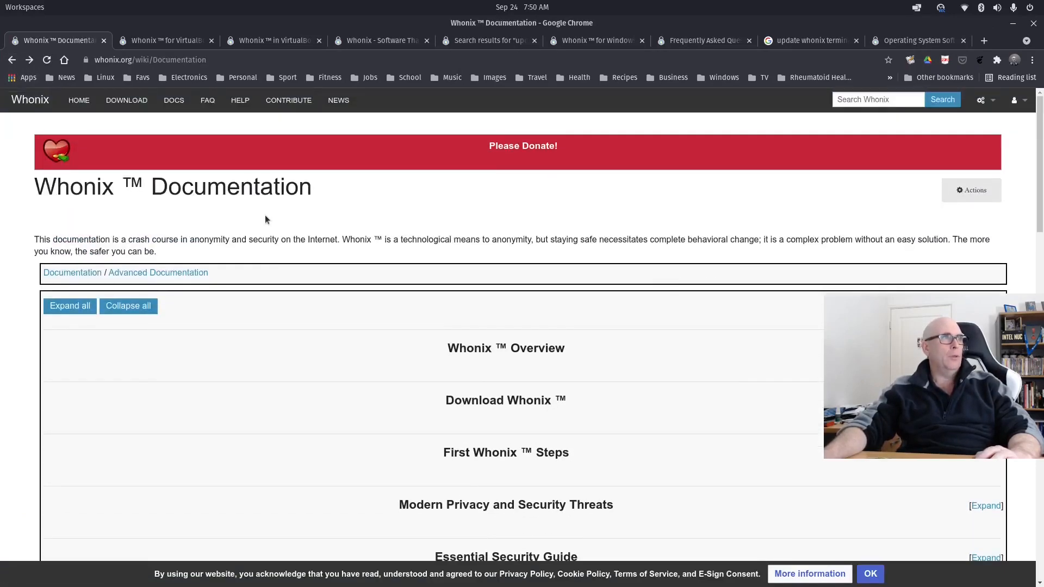
scroll(265, 219, "down", 5)
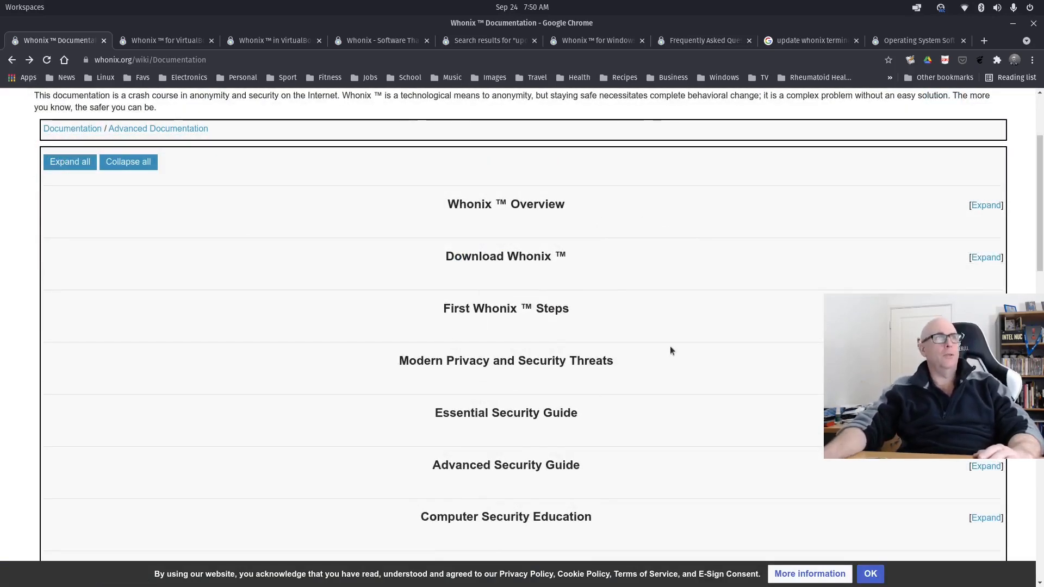
scroll(510, 255, "down", 3)
scroll(799, 239, "up", 1)
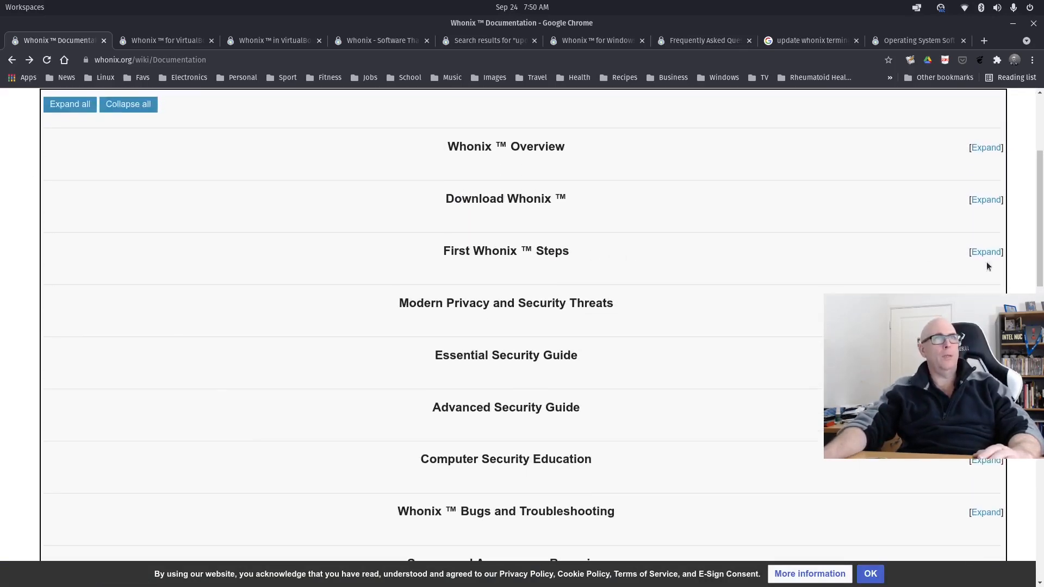
left_click(984, 253)
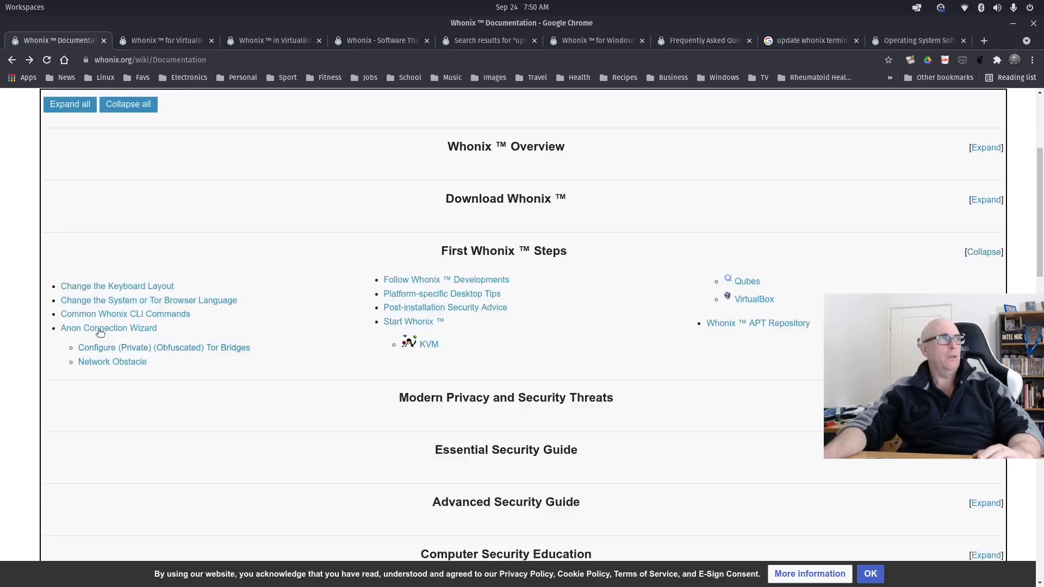
left_click(170, 315)
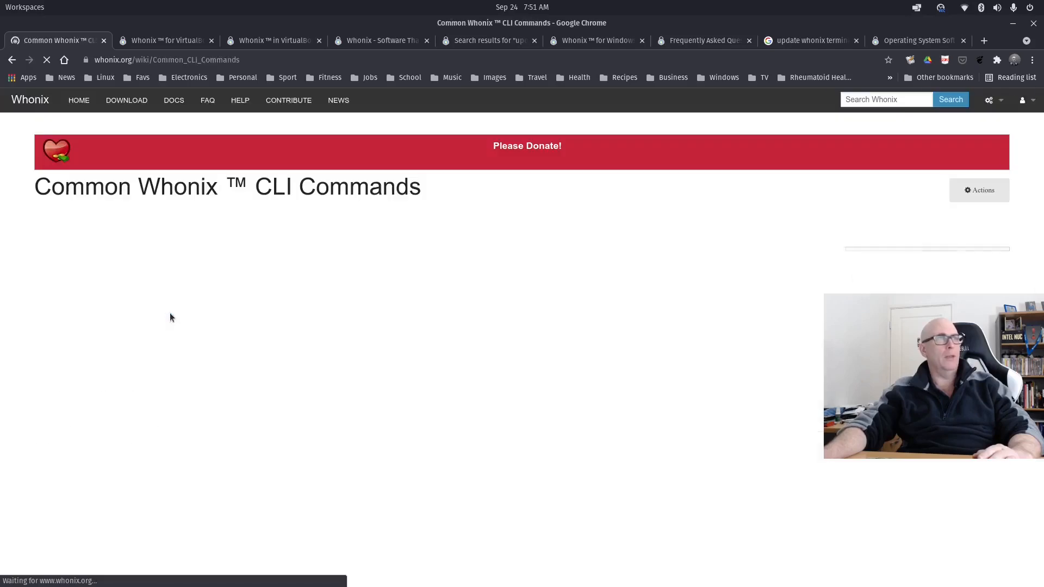
Examine the Whonix-Gateway command table down to the OS Updates row with the upgrade-nonroot and apt-get commands
scroll(555, 305, "down", 10)
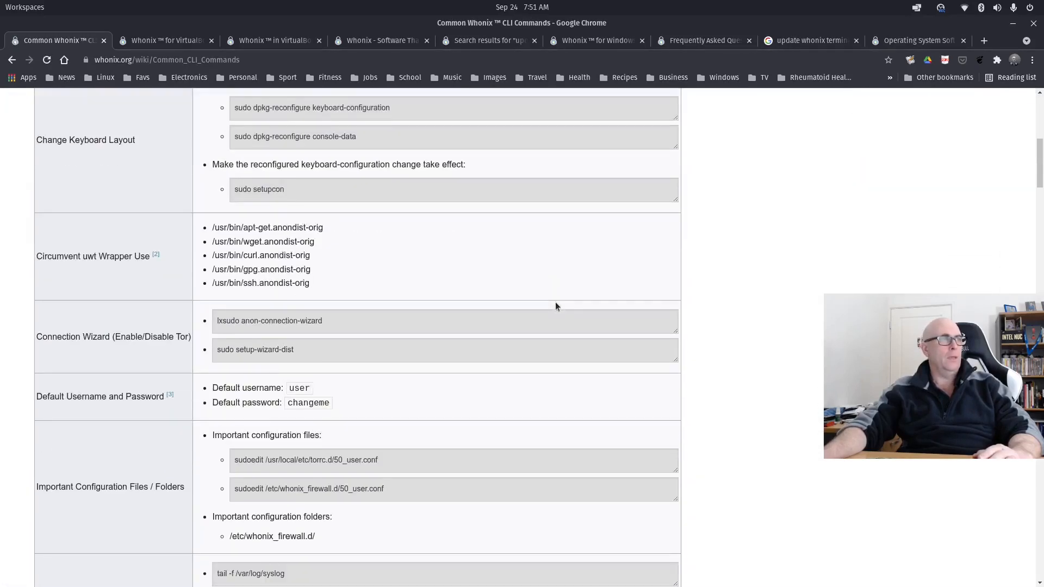
scroll(554, 305, "down", 3)
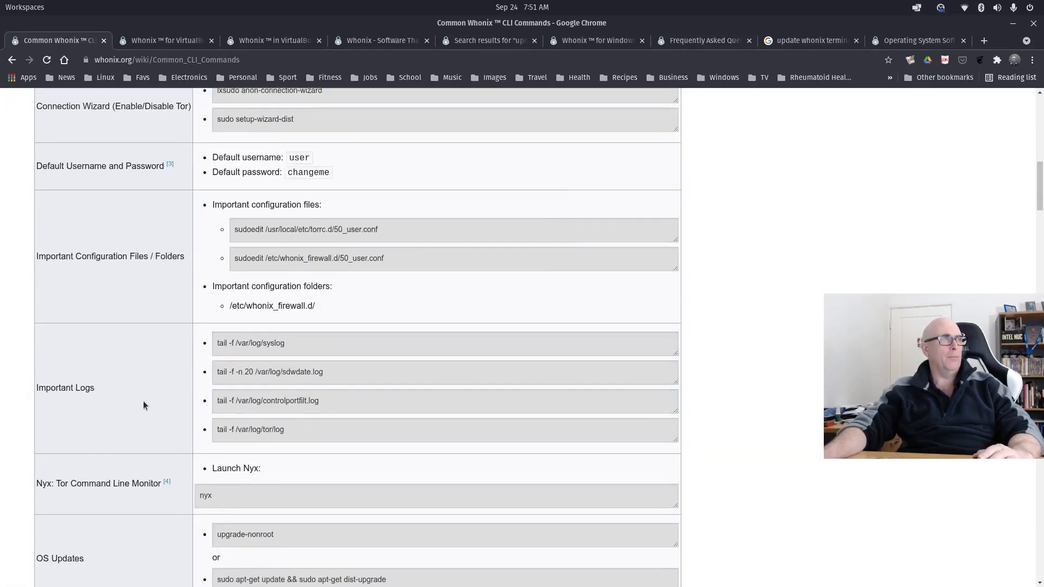
scroll(136, 402, "down", 1)
left_click(236, 399)
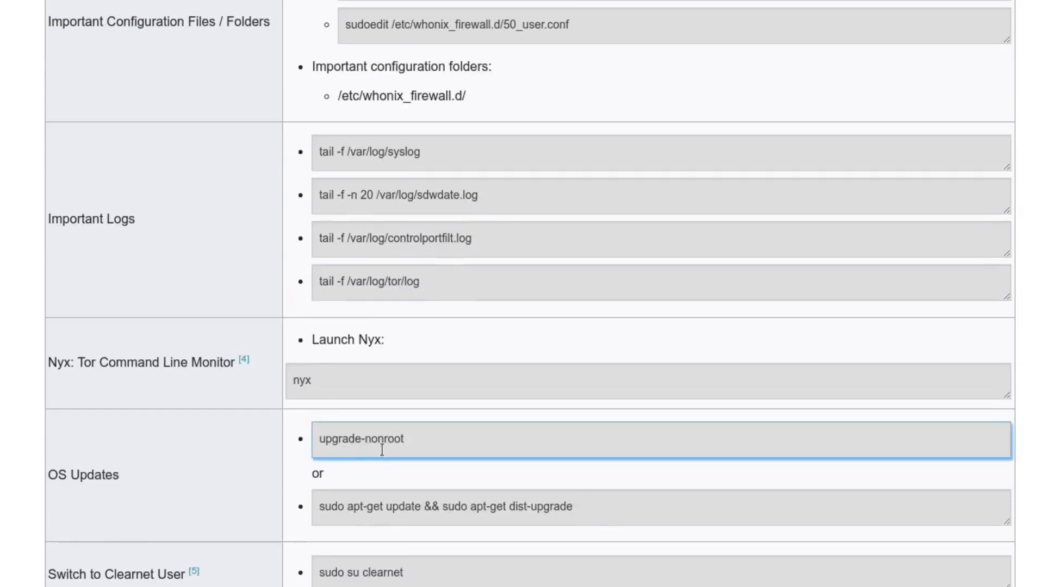
left_click(435, 496)
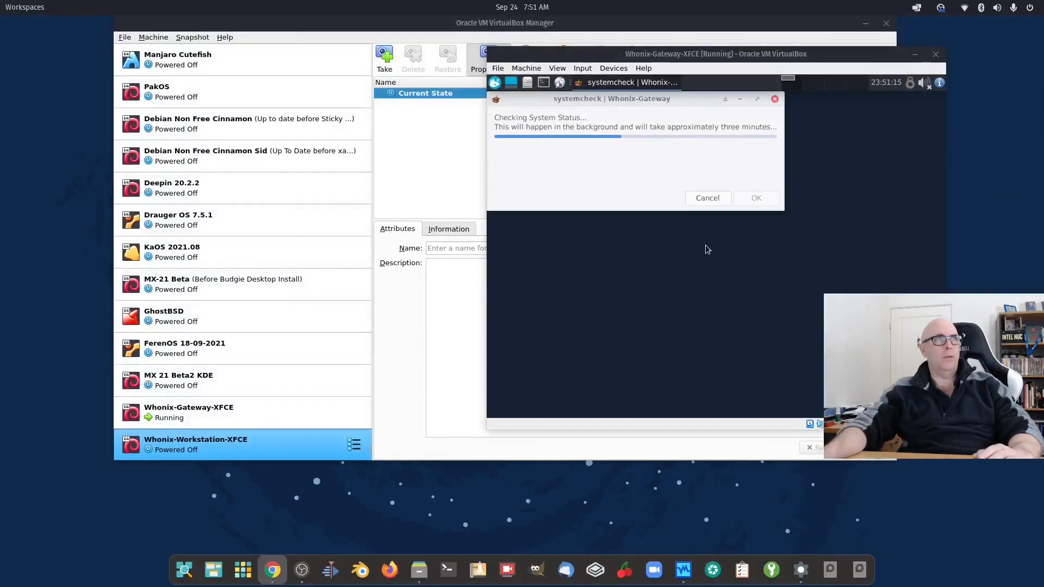
Switch to the gateway virtual machine, cancel its running systemcheck and acknowledge the information report
left_click(774, 244)
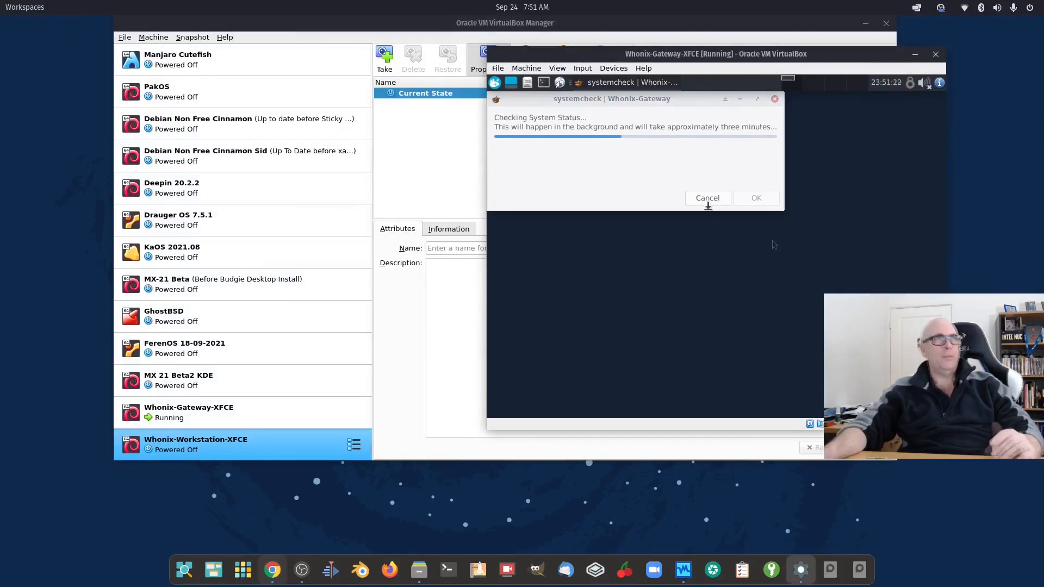
left_click(707, 199)
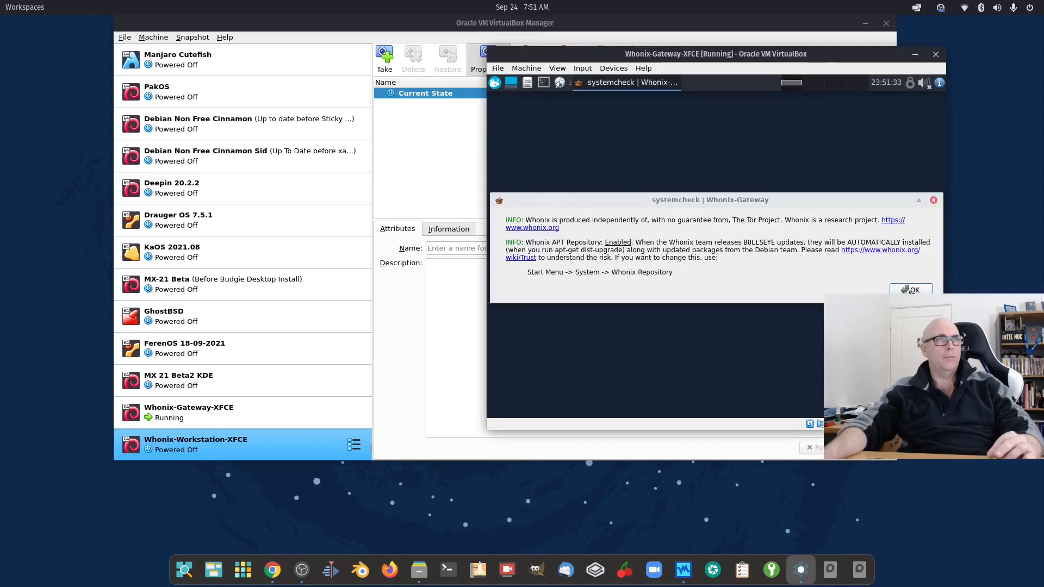
left_click(904, 289)
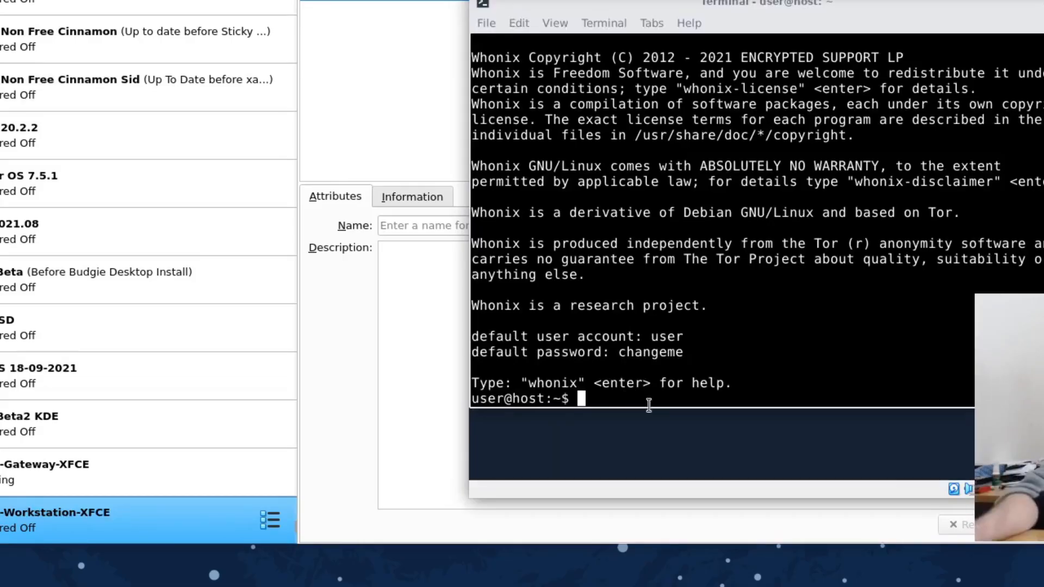
Try to update the gateway by running upgrade-nonroot in its terminal, then close the terminal
type("u")
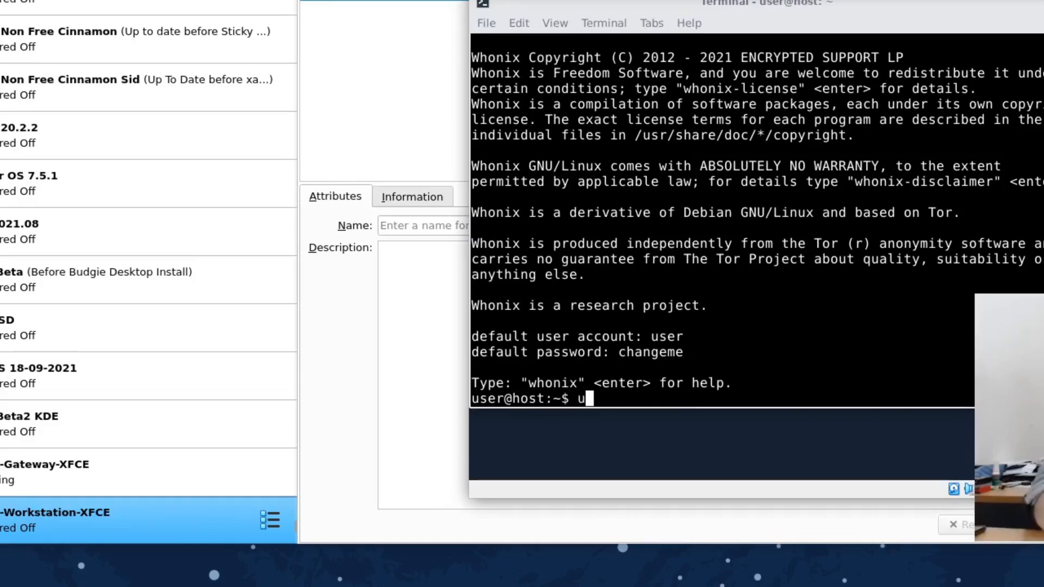
type("pgrade")
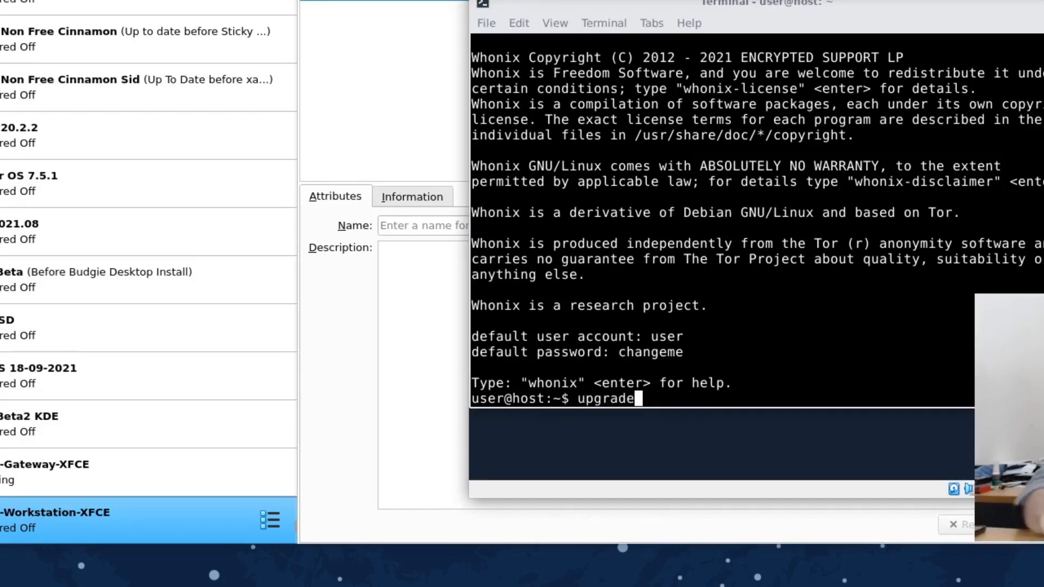
type("-non")
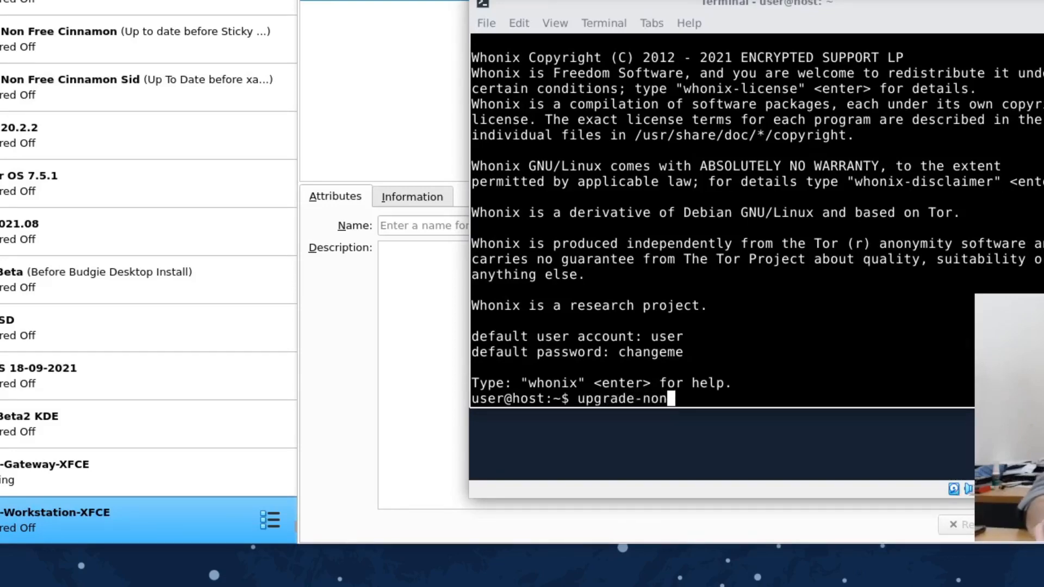
type("r")
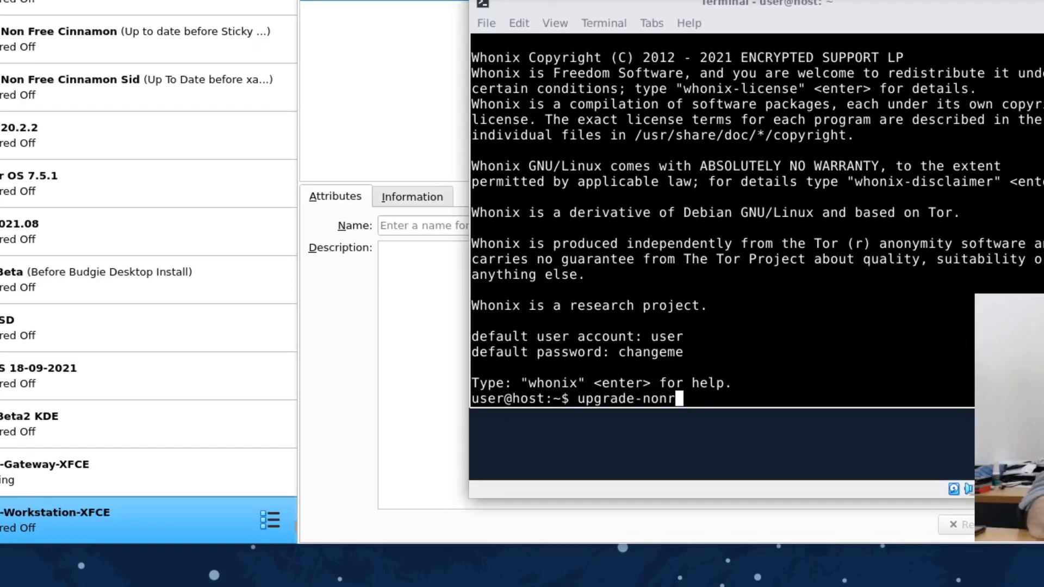
type("oot")
key("Return")
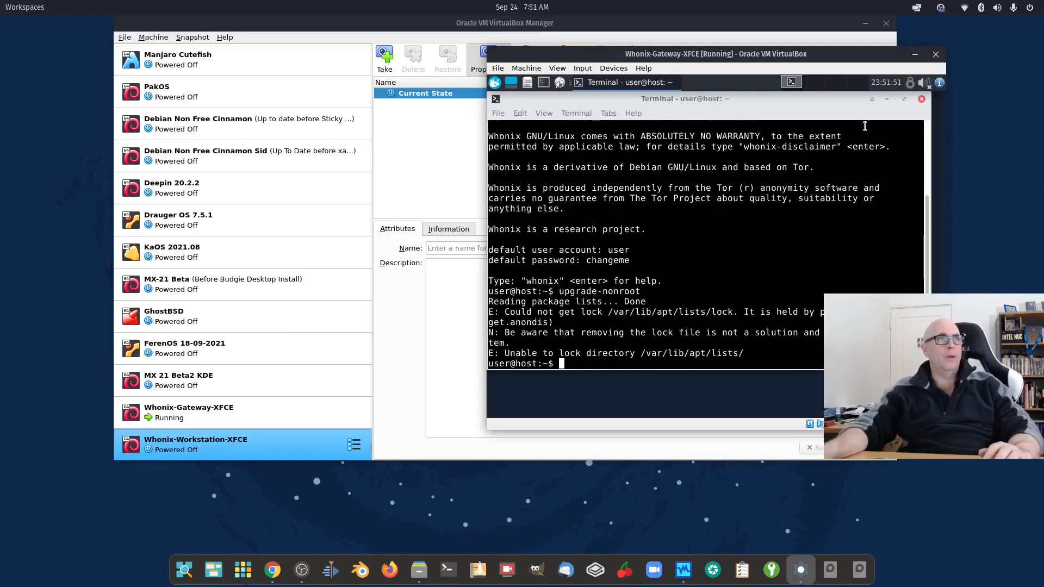
left_click(922, 99)
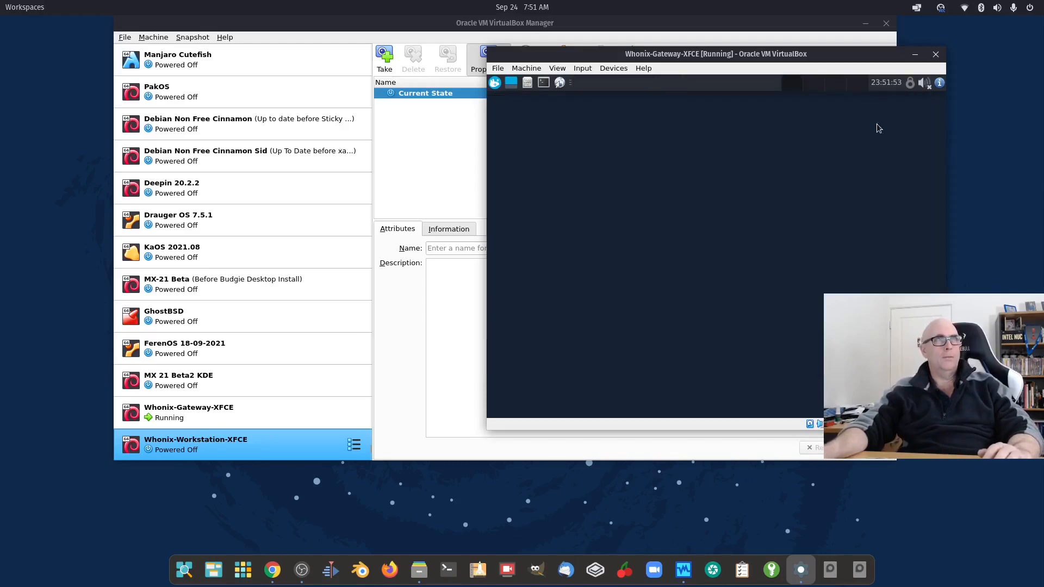
Shut down the gateway from its log-out dialog and start Whonix-Gateway-XFCE again in VirtualBox Manager
left_click(498, 69)
left_click(498, 69)
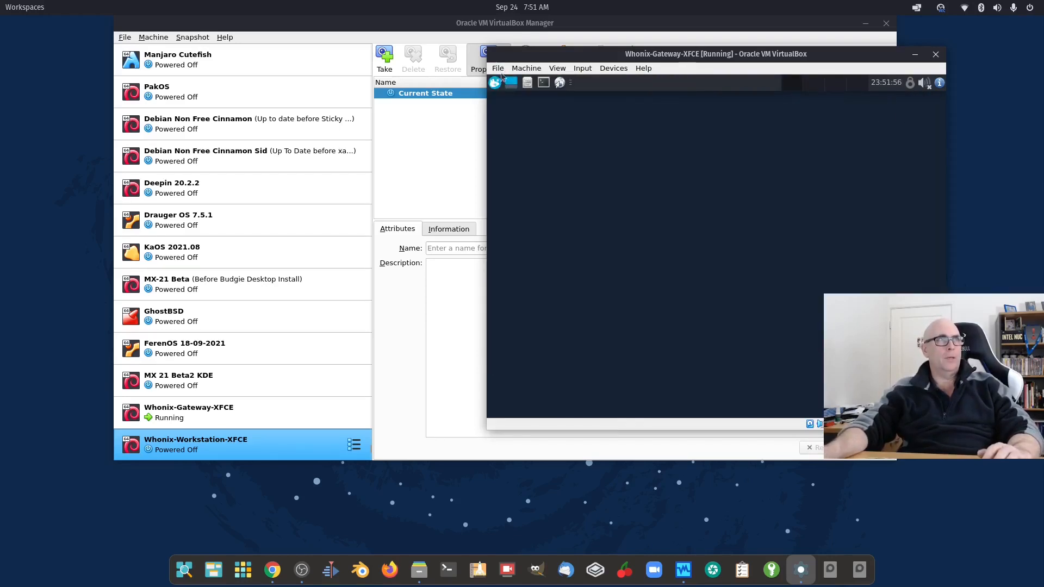
left_click(494, 83)
left_click(713, 352)
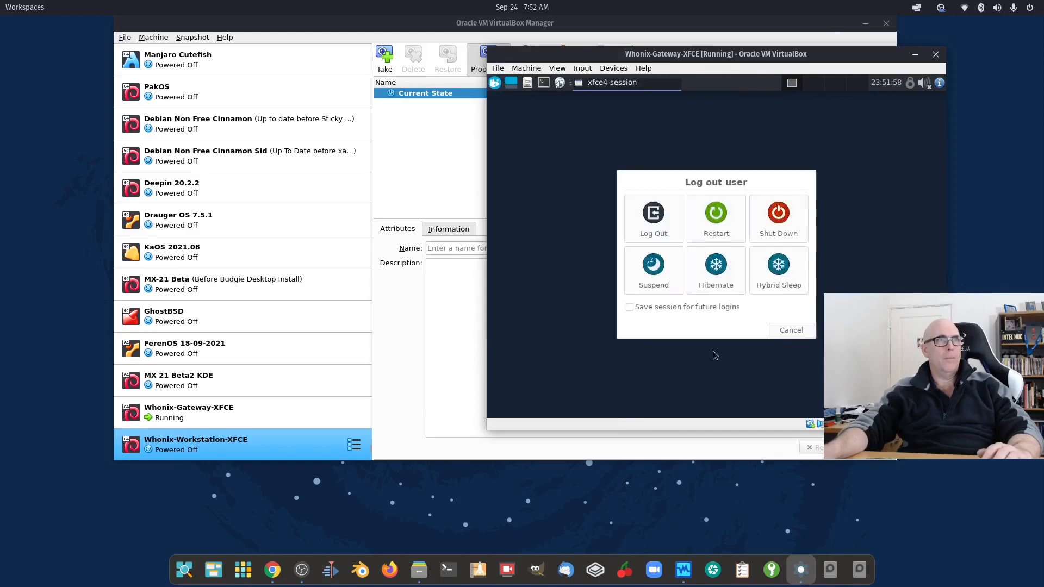
left_click(770, 236)
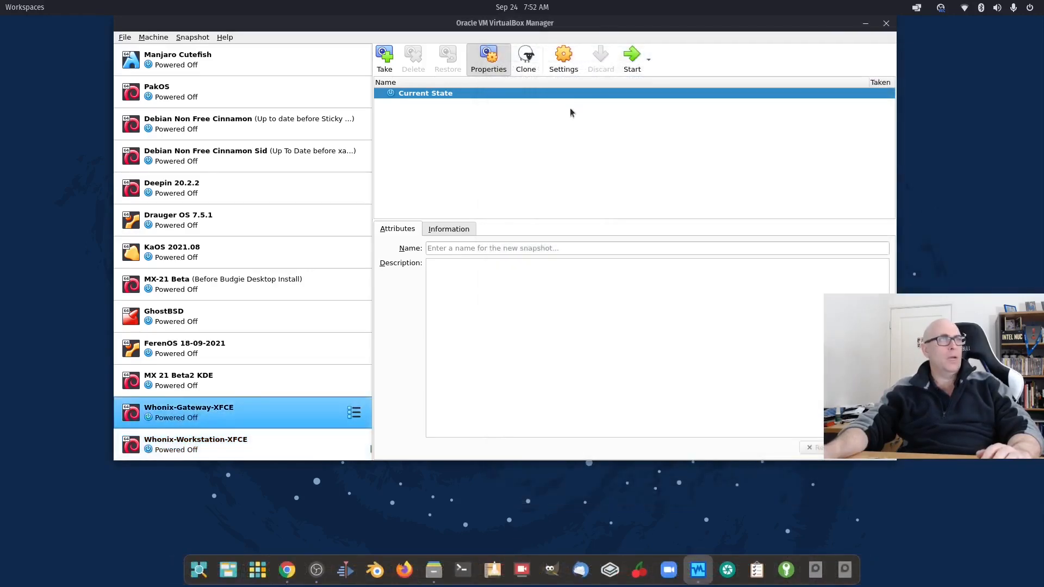
left_click(632, 59)
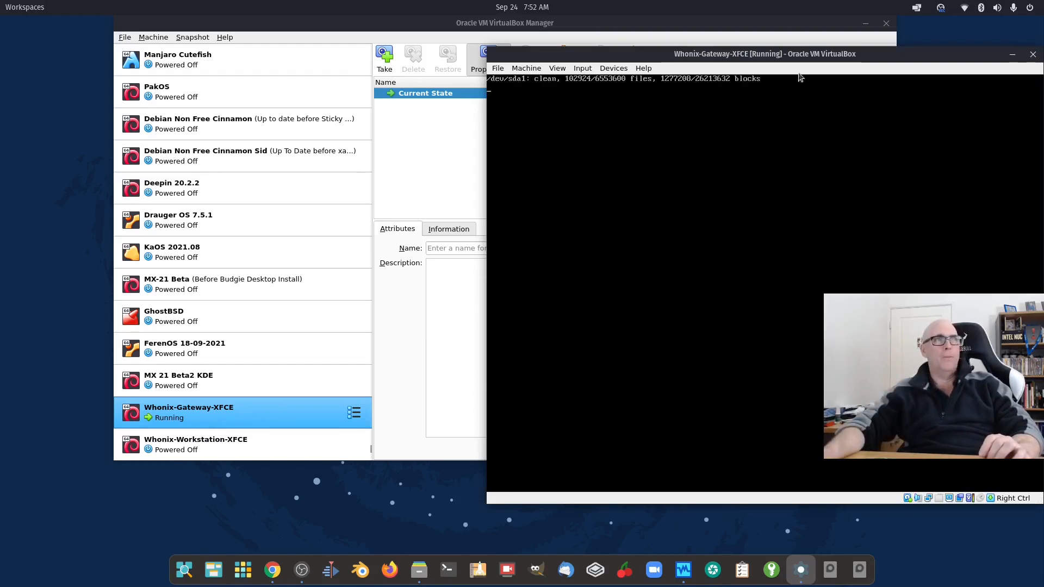
Check the two OS Updates commands on the Common Whonix CLI Commands page in Chrome and return to the gateway virtual machine
left_click_drag(805, 58, 560, 48)
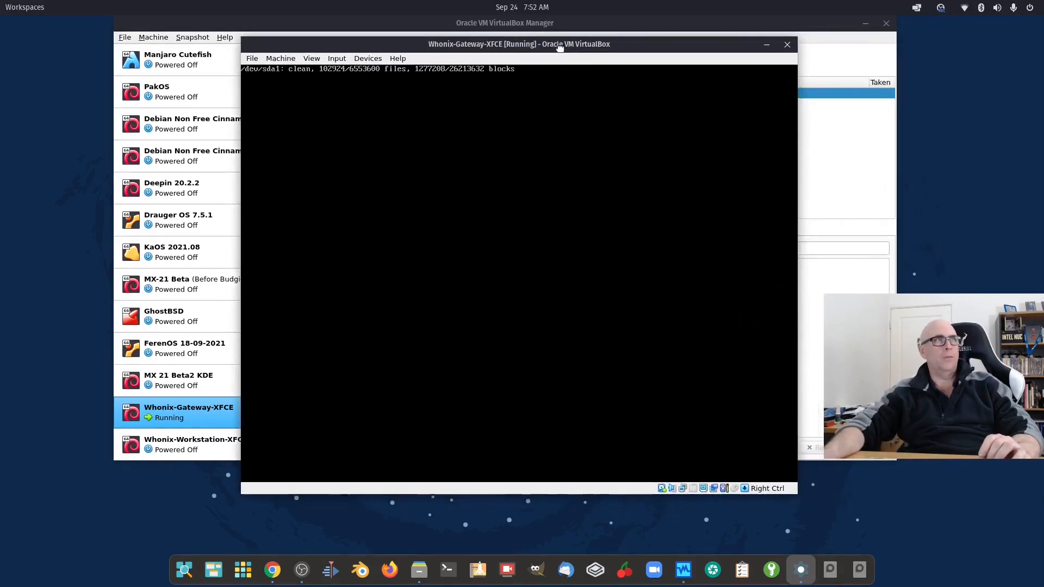
left_click(272, 570)
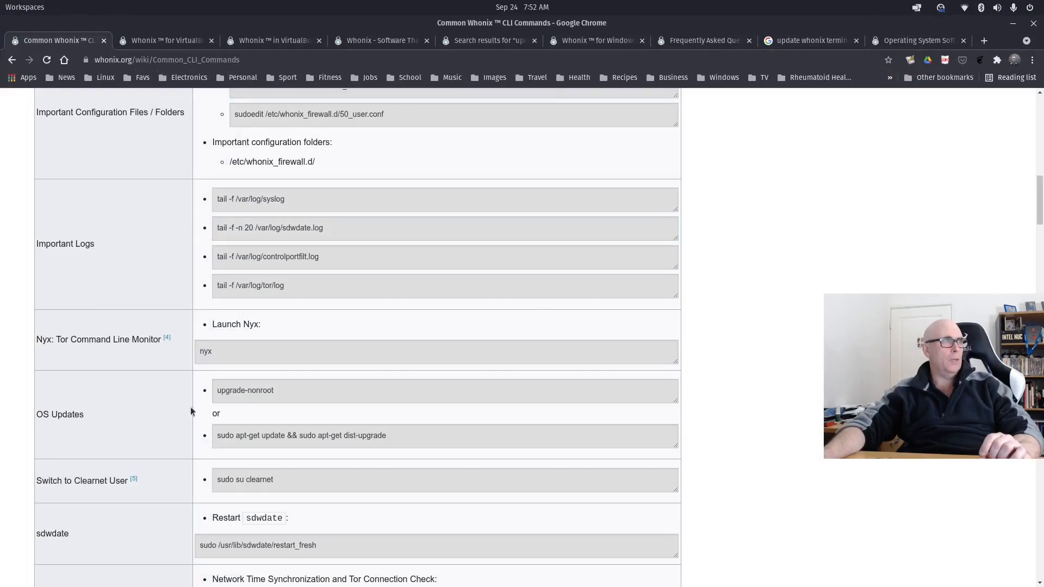
left_click(227, 395)
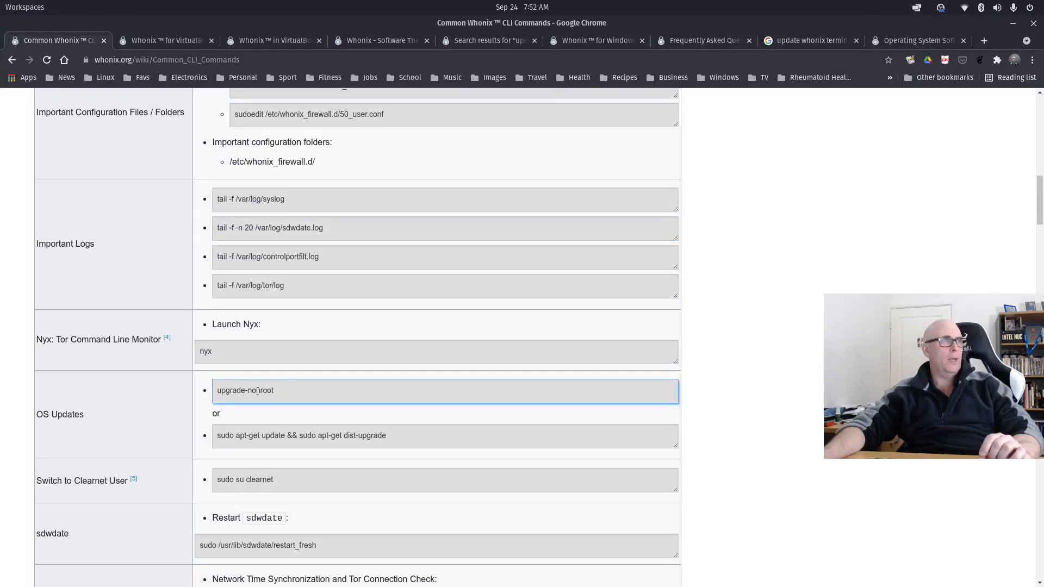
left_click(227, 442)
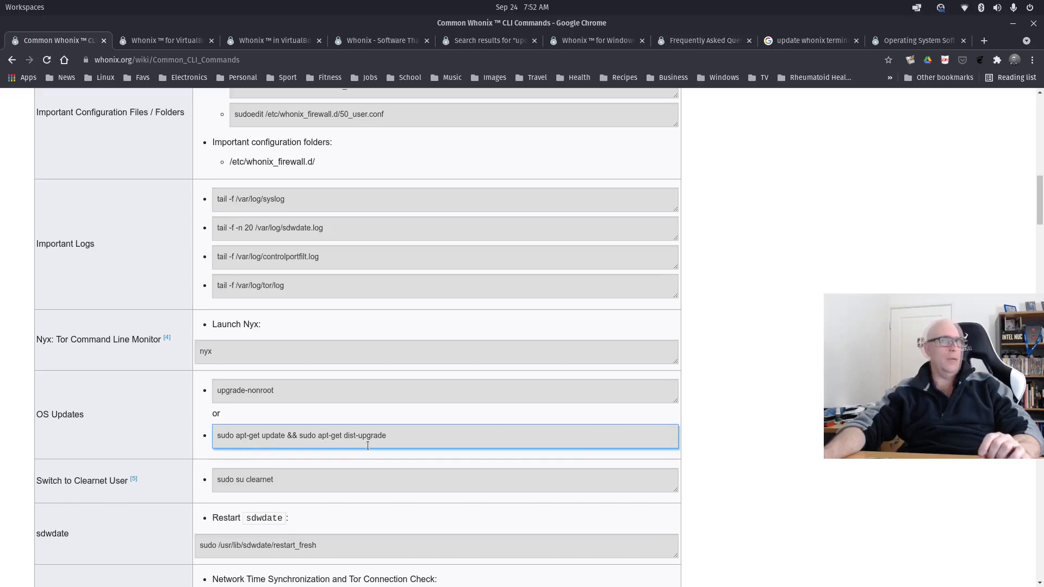
key("alt+Tab")
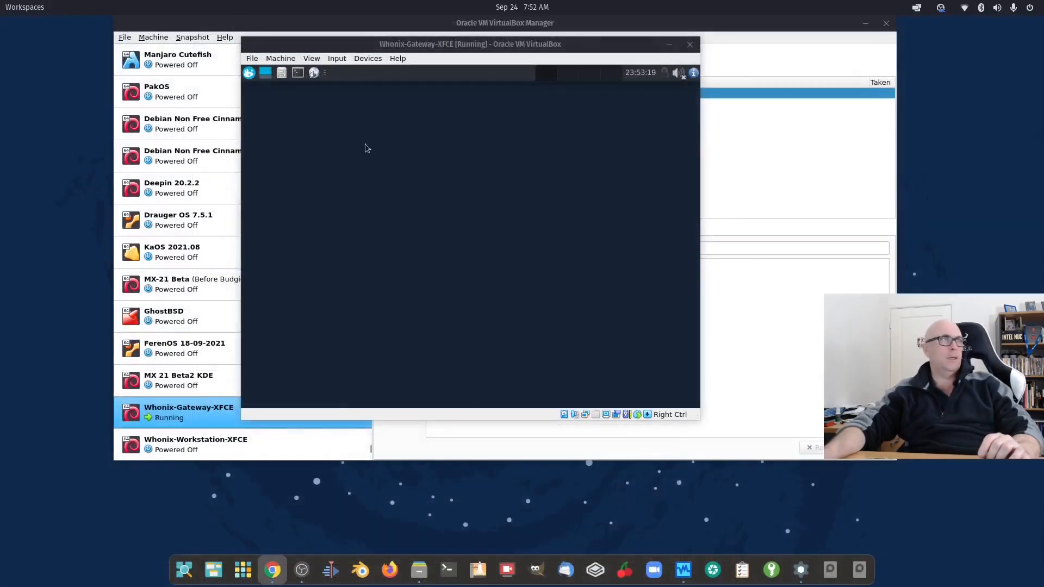
Open a terminal in the gateway and run sudo upgrade-nonroot
left_click(249, 72)
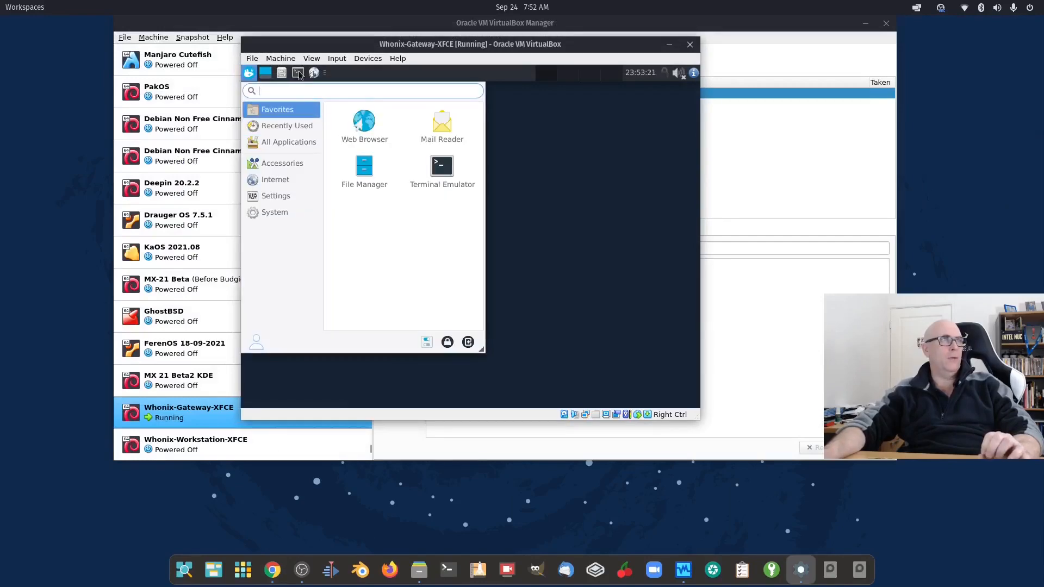
left_click(298, 73)
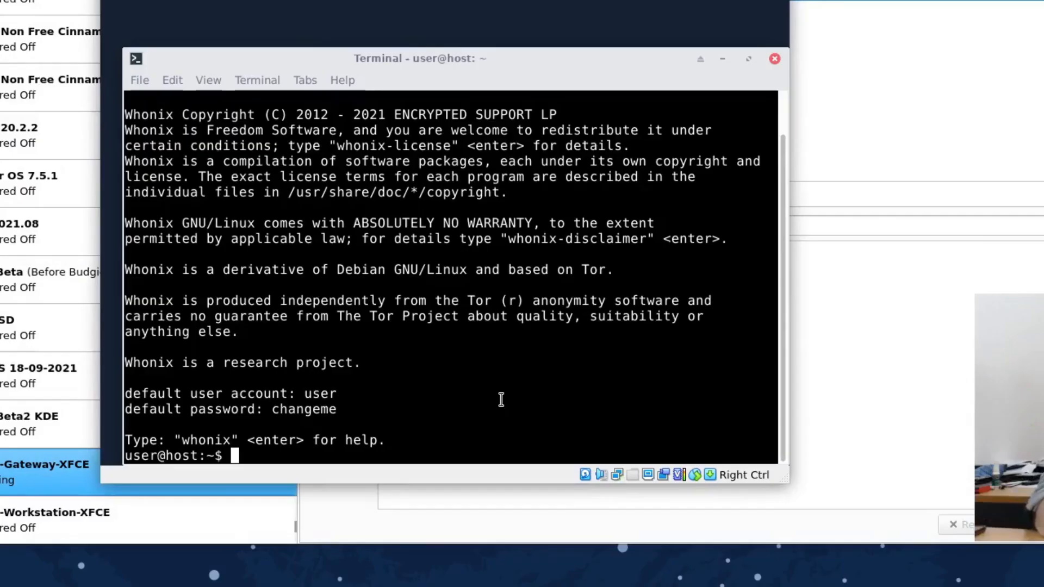
type("sudo a")
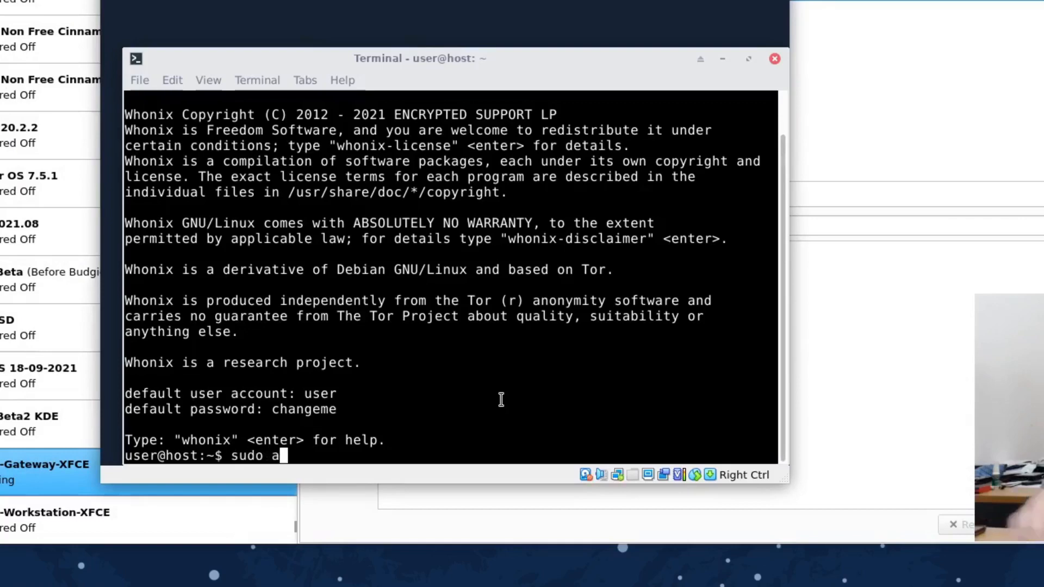
key("BackSpace")
type("upgr")
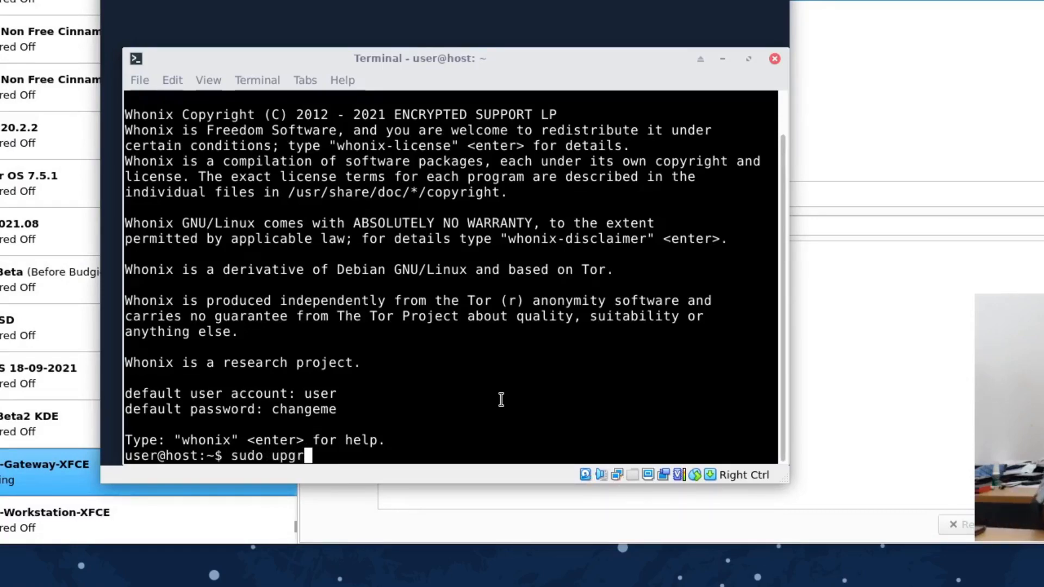
type("ade-no")
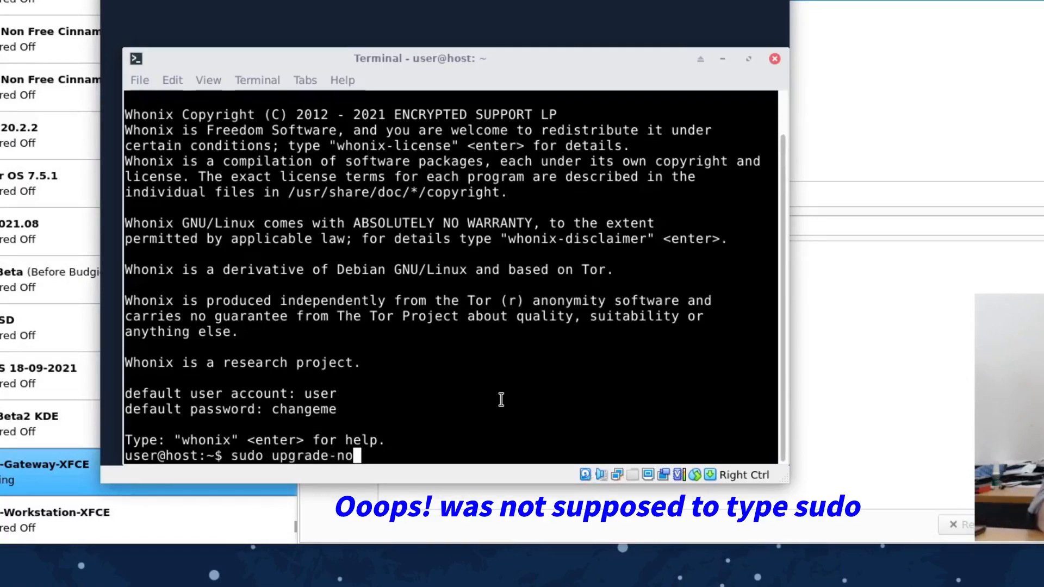
type("nroot")
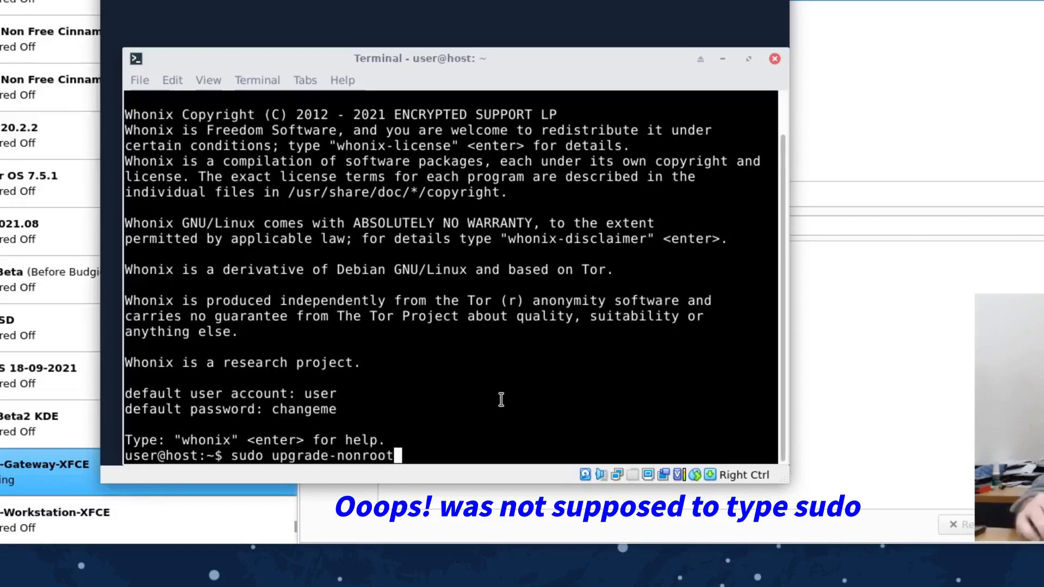
key("Return")
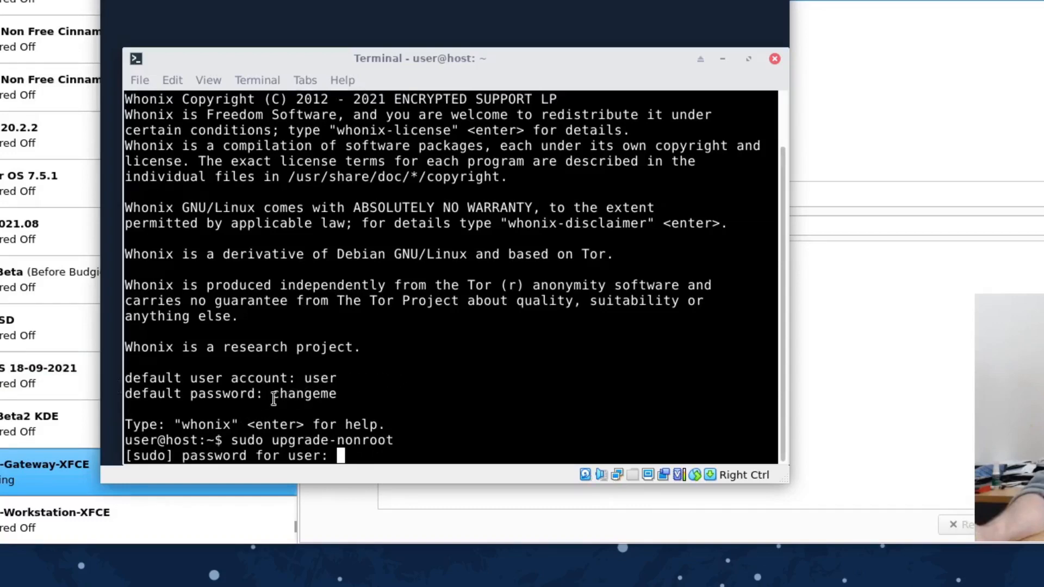
Authorize the gateway upgrade by entering the user account's password at the sudo prompt
type("chan")
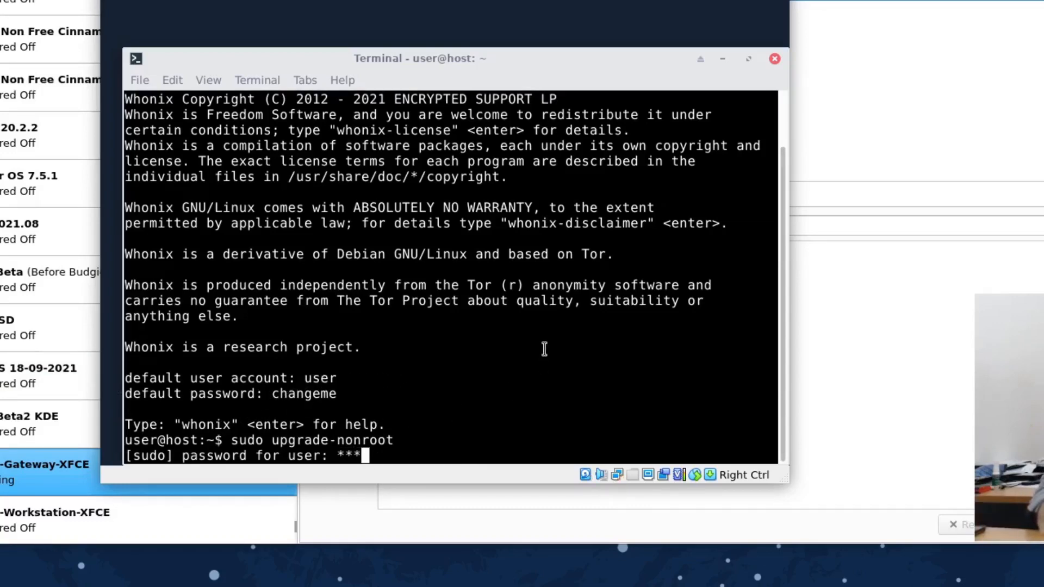
type("geme")
key("Return")
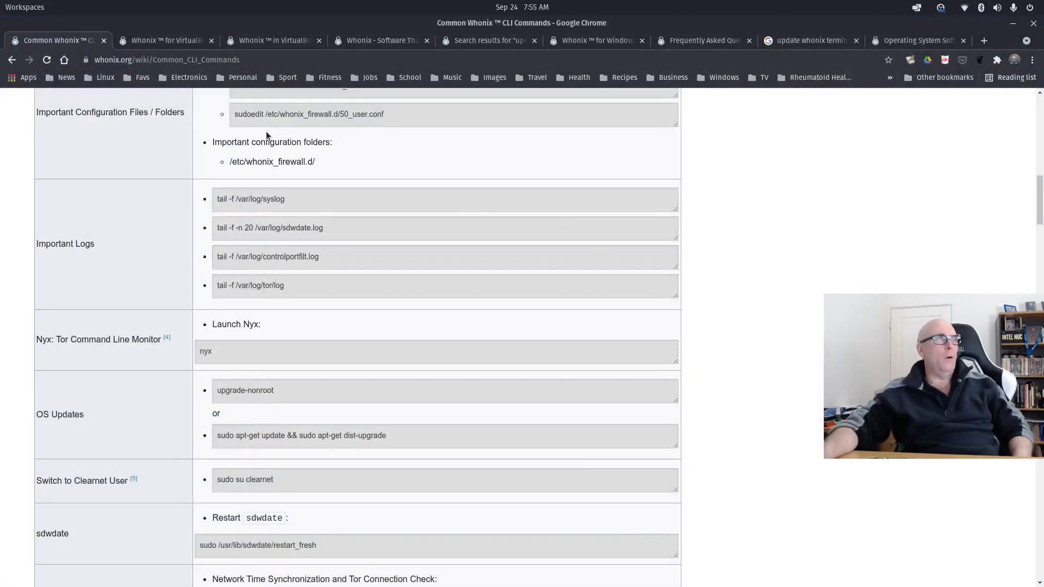
Go from the CLI commands page in Chrome to the Whonix wiki main page and look over its overview and download section
scroll(539, 327, "up", 15)
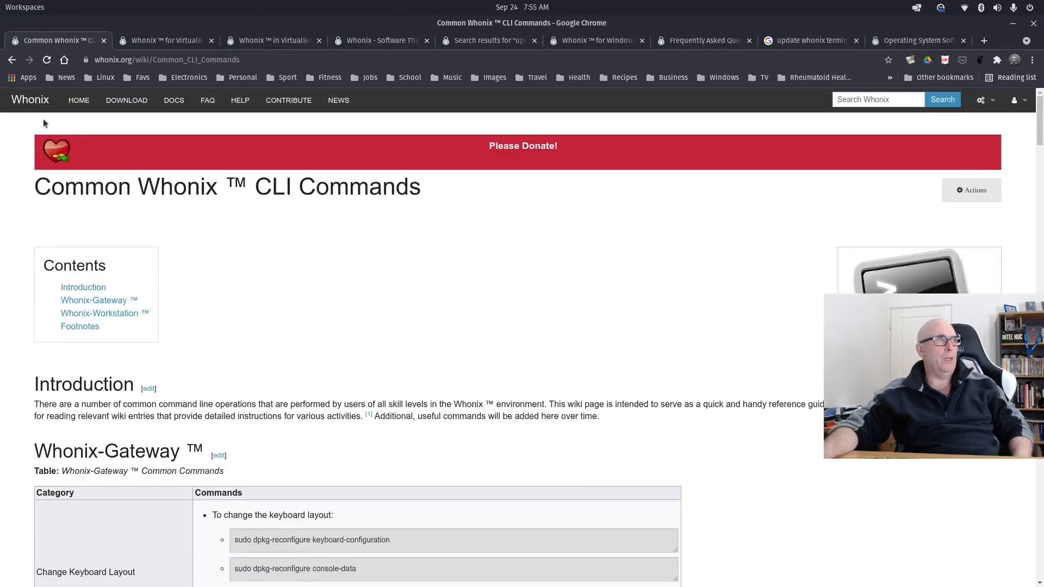
left_click(36, 103)
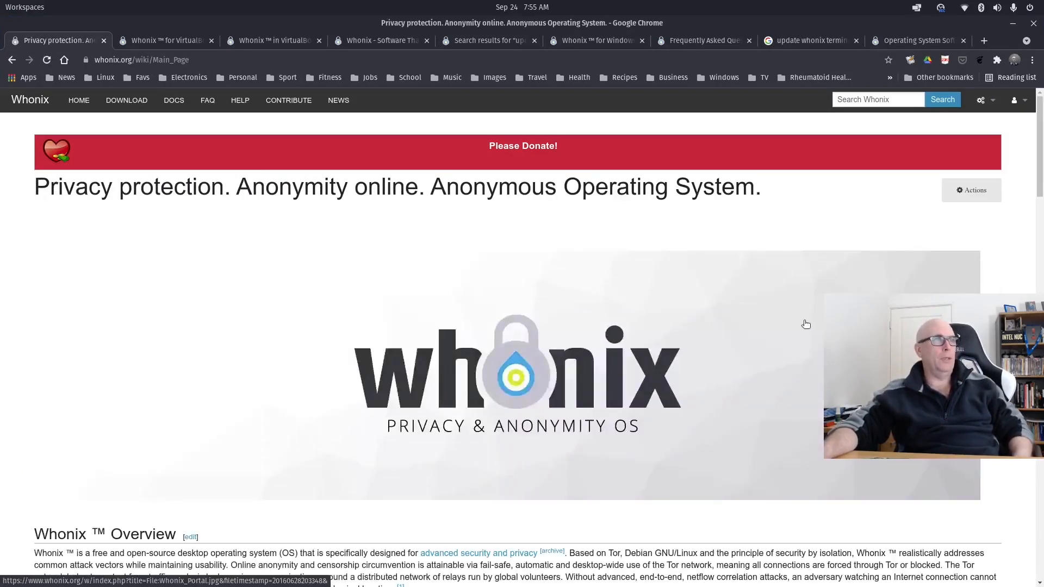
scroll(512, 285, "down", 7)
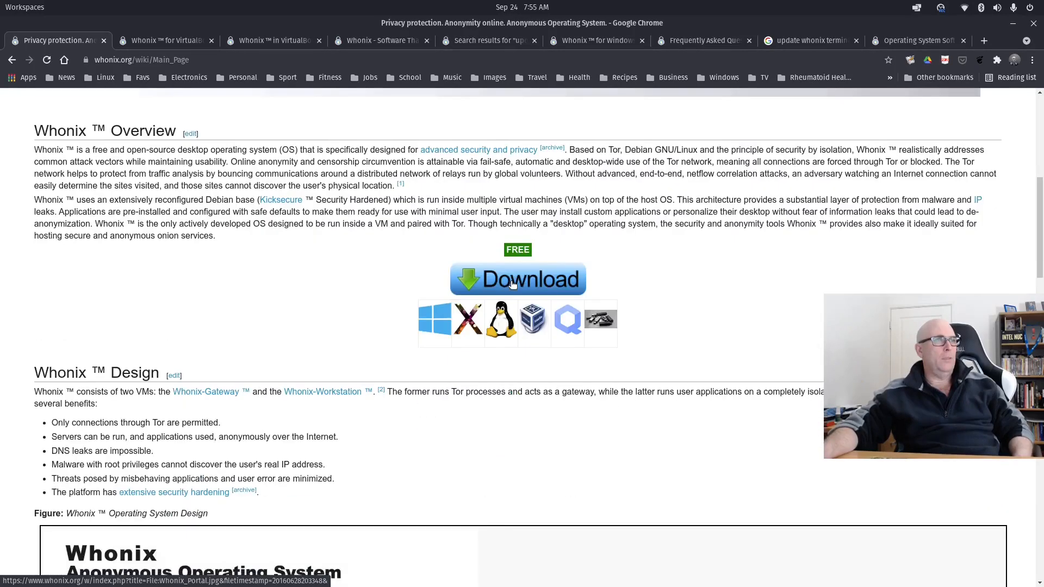
scroll(512, 285, "up", 5)
scroll(513, 285, "up", 3)
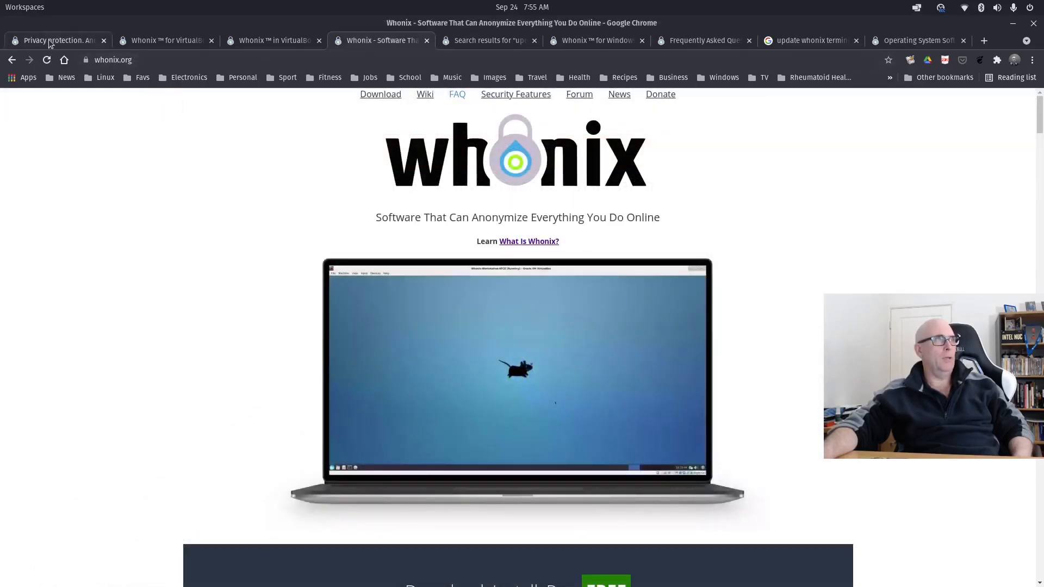
Open the Wiki documentation from the whonix.org homepage and expand its First Whonix Steps section
left_click(93, 46)
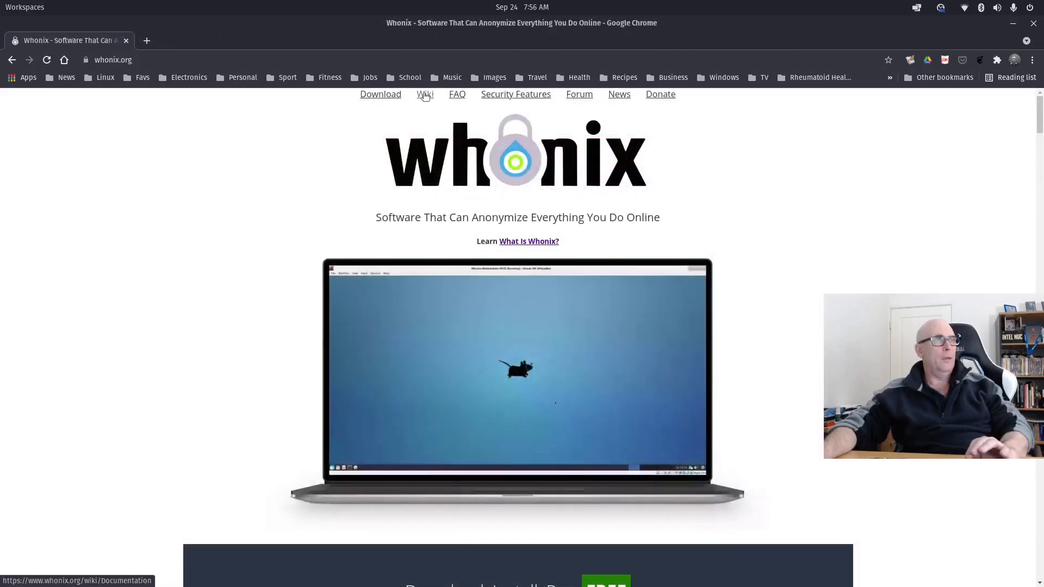
left_click(425, 95)
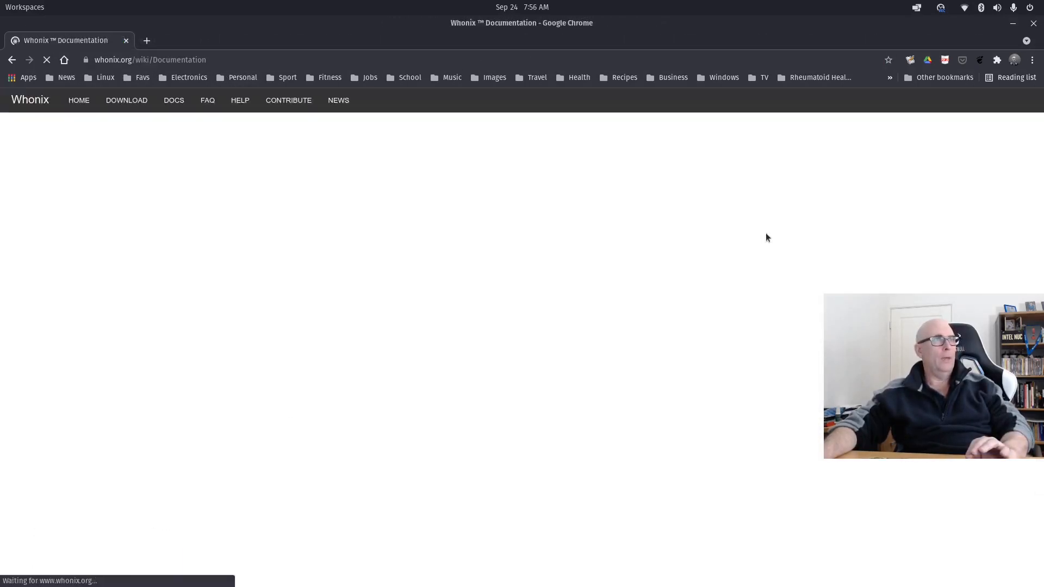
scroll(768, 264, "down", 3)
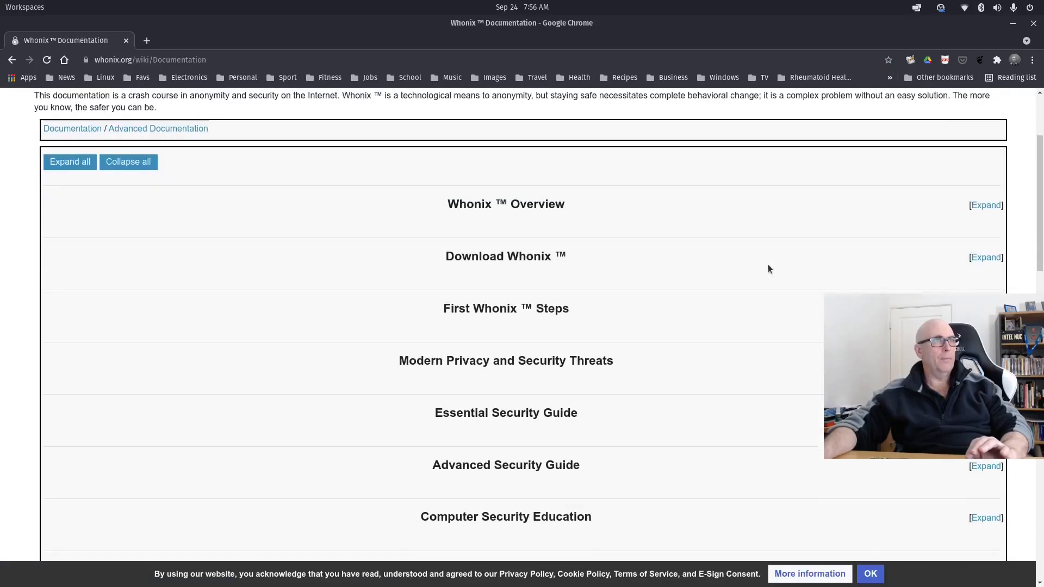
left_click(985, 309)
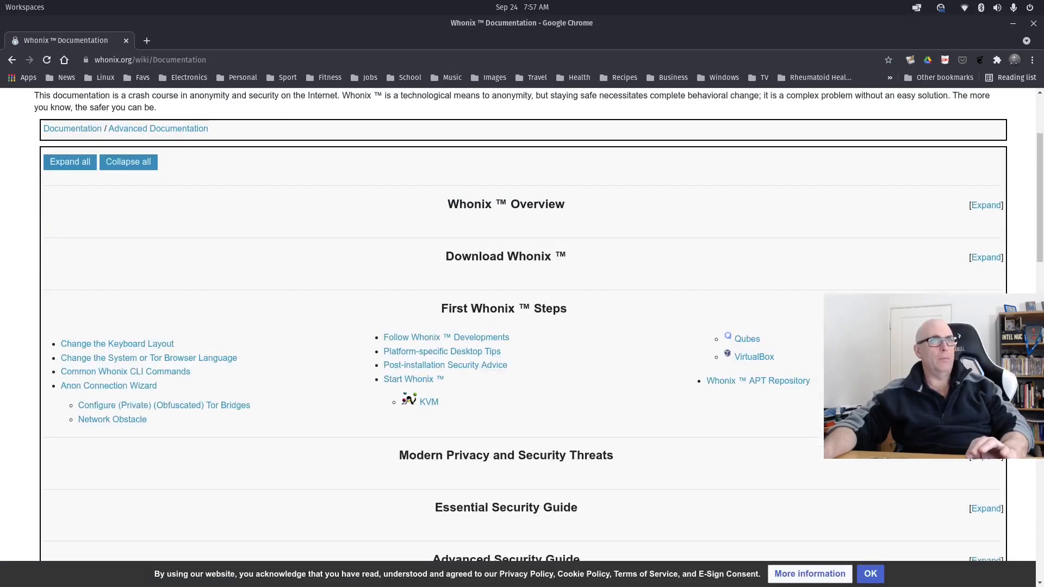
scroll(792, 316, "down", 2)
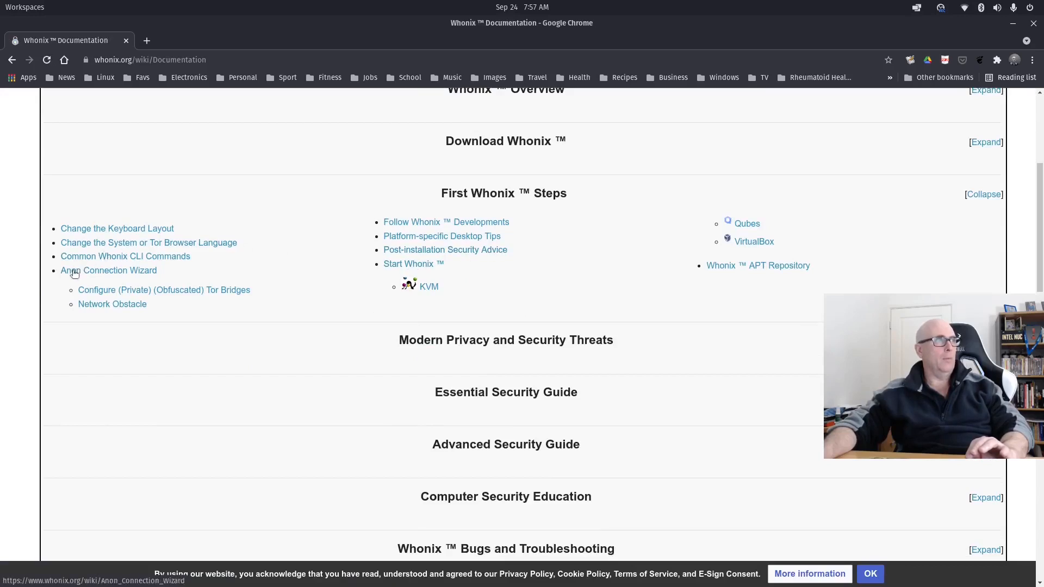
Open the Common Whonix CLI Commands and VirtualBox links from First Whonix Steps in separate new tabs
right_click(158, 260)
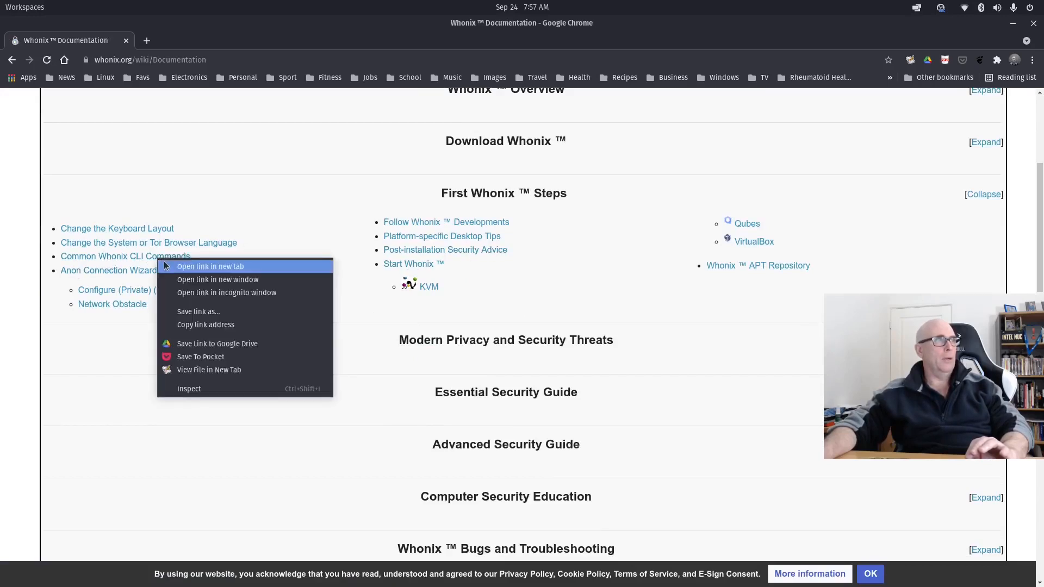
left_click(222, 267)
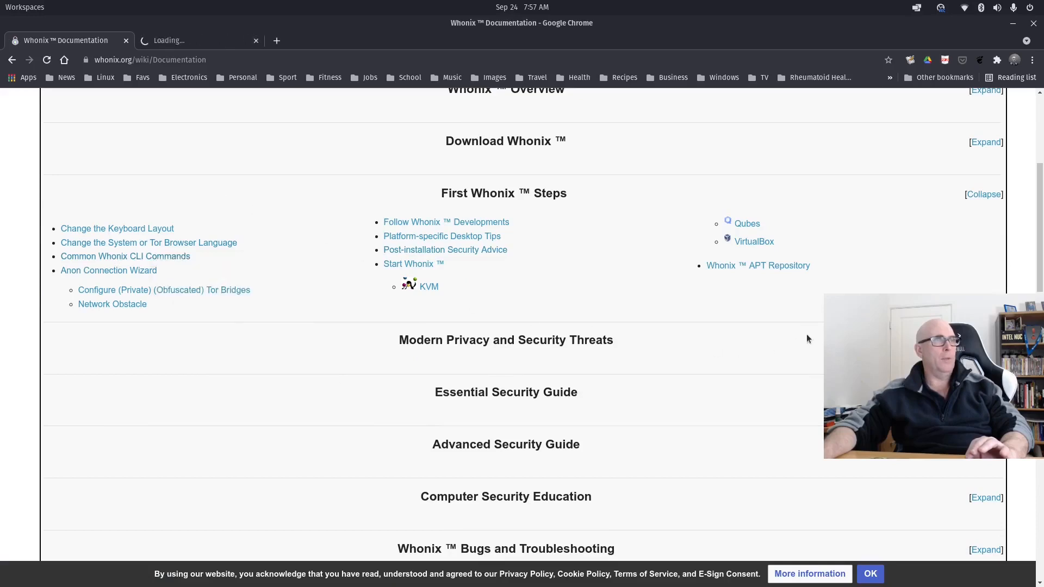
right_click(750, 243)
left_click(800, 250)
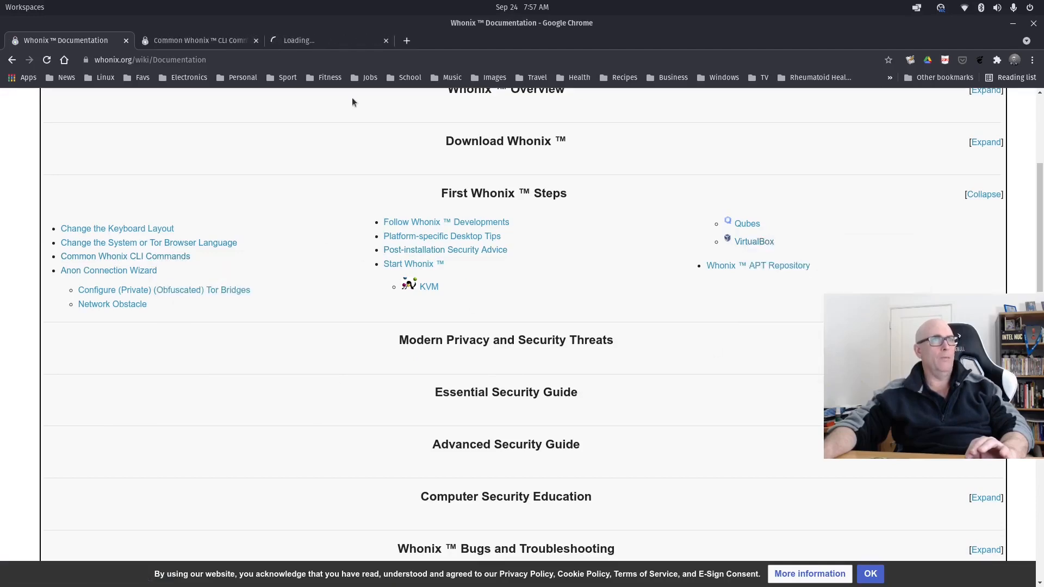
Expand the Import Whonix into VirtualBox instructions on the Whonix for VirtualBox with XFCE page and read through the illustrated import steps
left_click(333, 40)
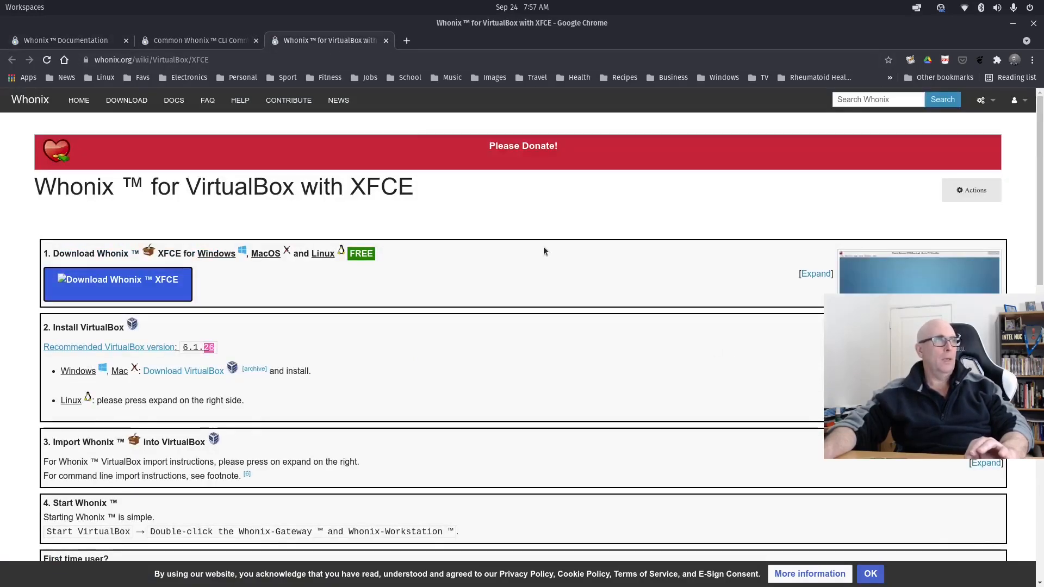
scroll(543, 247, "down", 2)
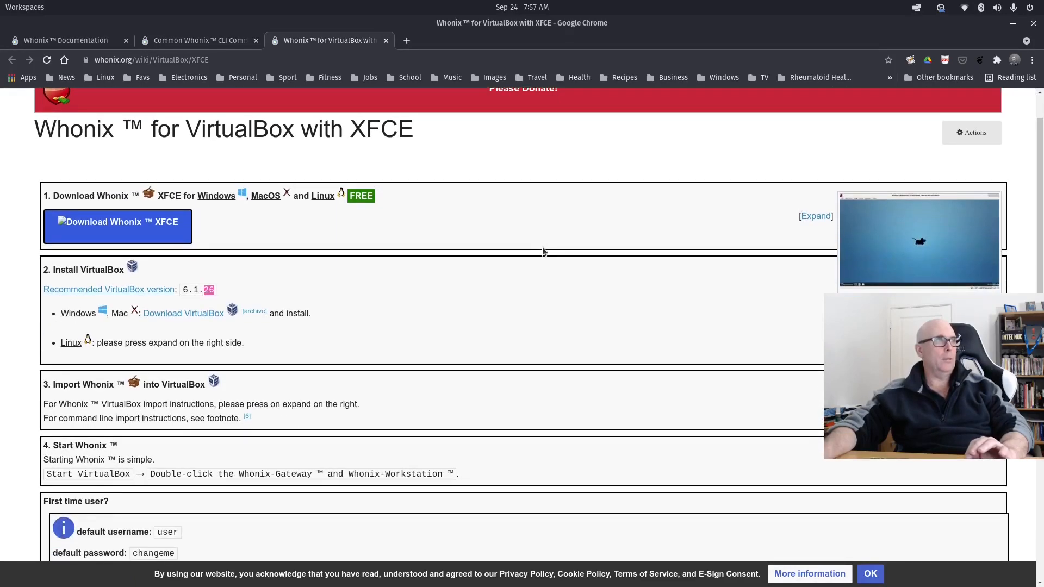
scroll(543, 249, "down", 7)
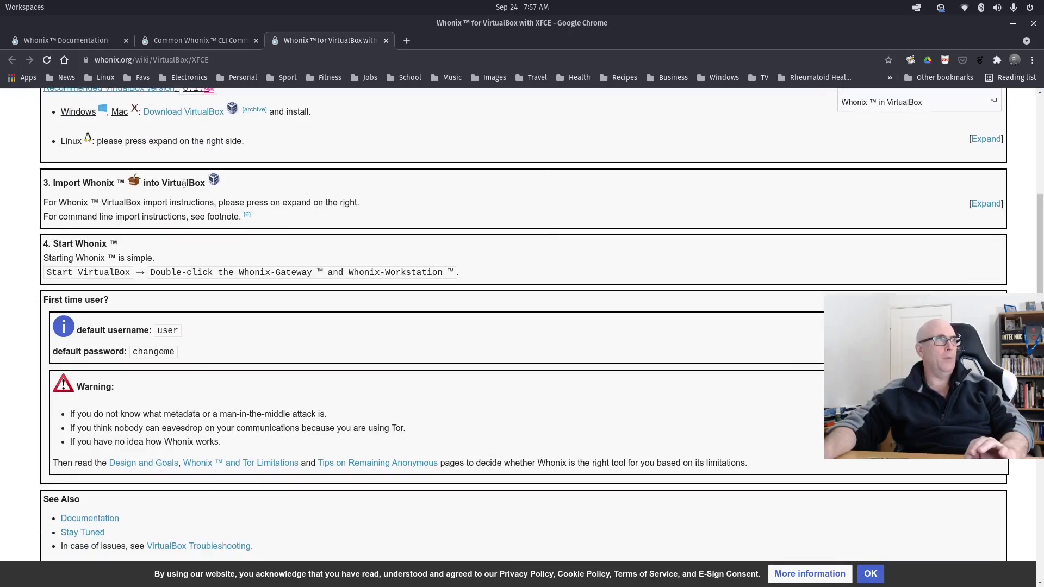
left_click(983, 205)
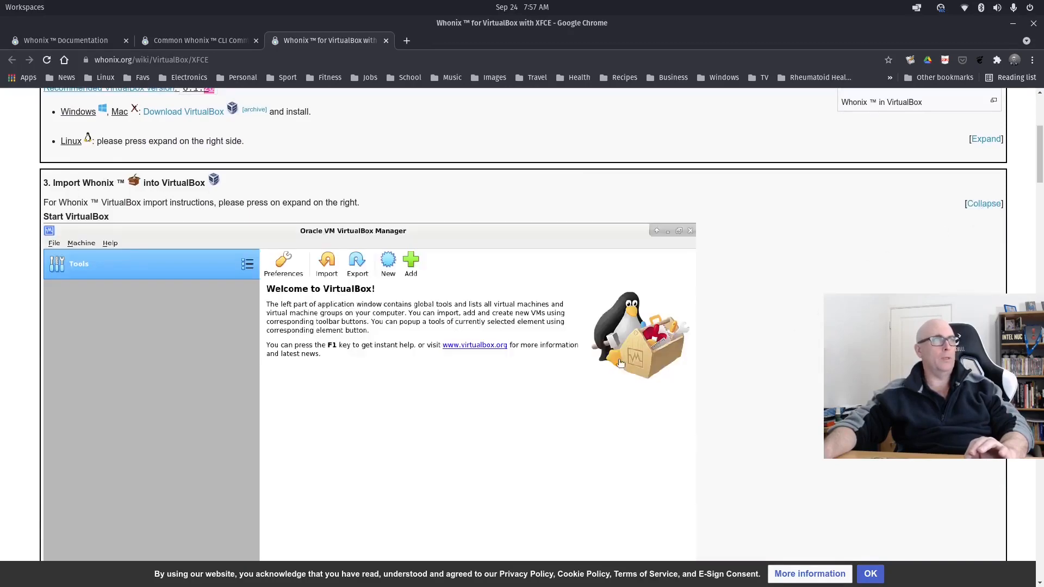
scroll(620, 363, "down", 20)
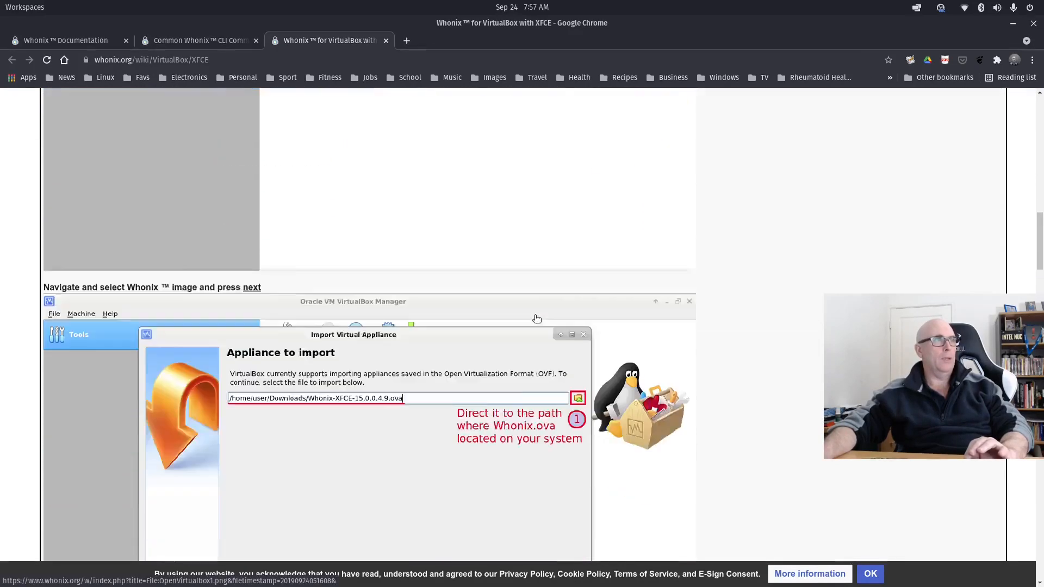
scroll(536, 318, "down", 15)
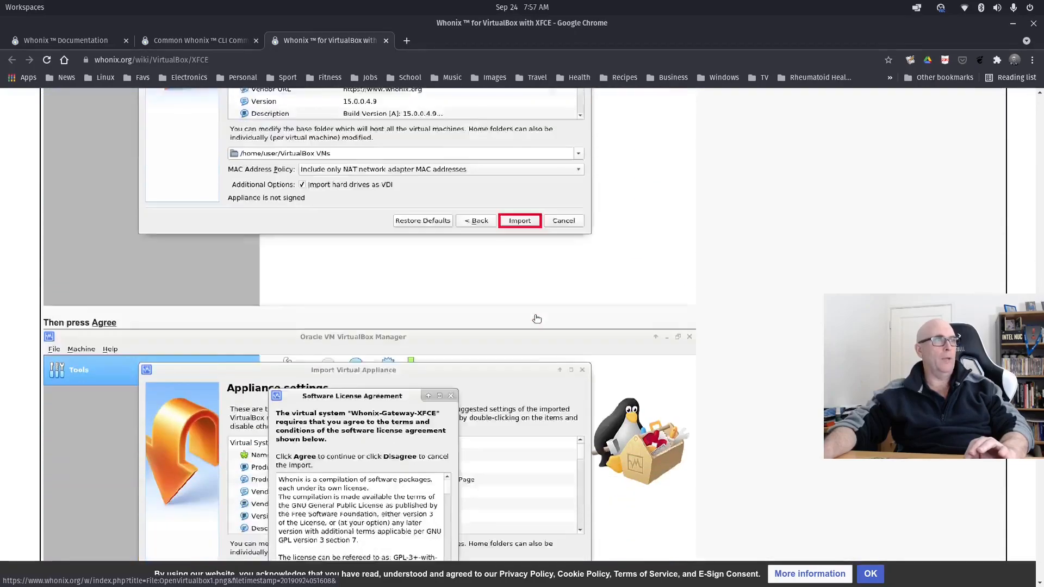
scroll(537, 318, "down", 15)
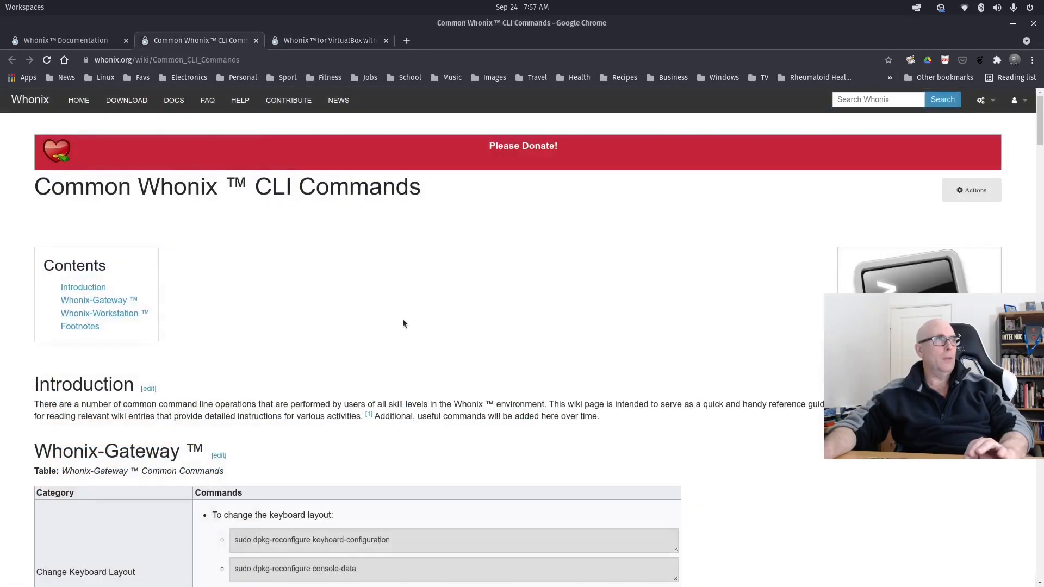
Read through the Whonix-Gateway command table on the Common Whonix CLI Commands page, down to the start of the Whonix-Workstation section
scroll(394, 315, "down", 5)
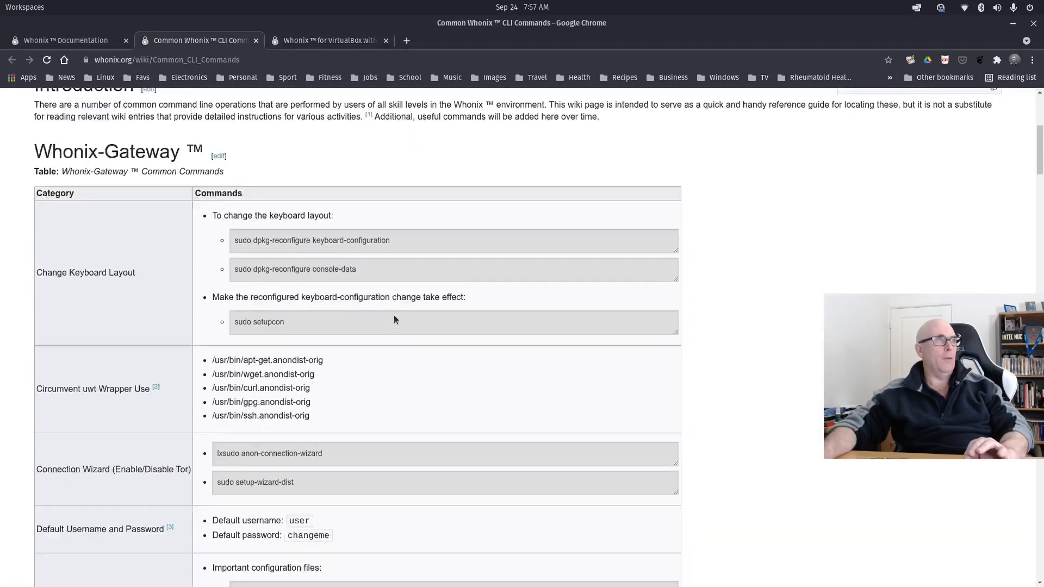
scroll(394, 315, "down", 12)
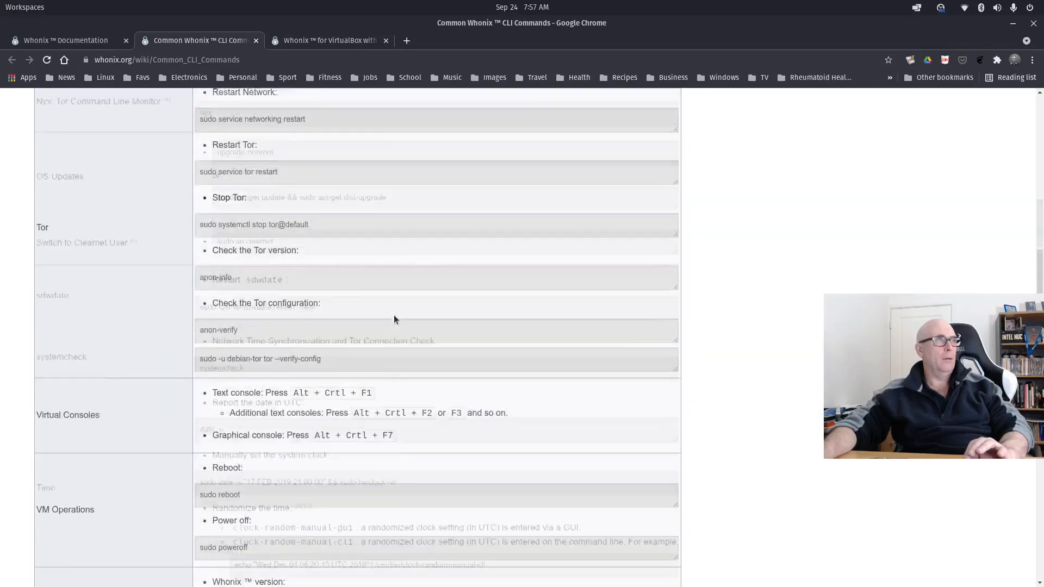
scroll(394, 315, "down", 8)
scroll(393, 314, "up", 2)
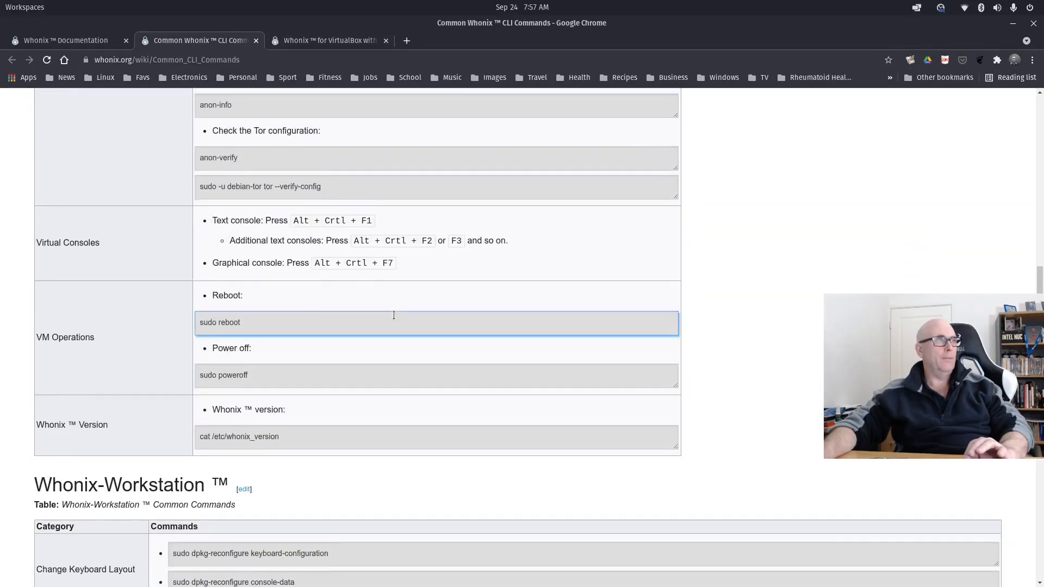
scroll(394, 315, "up", 10)
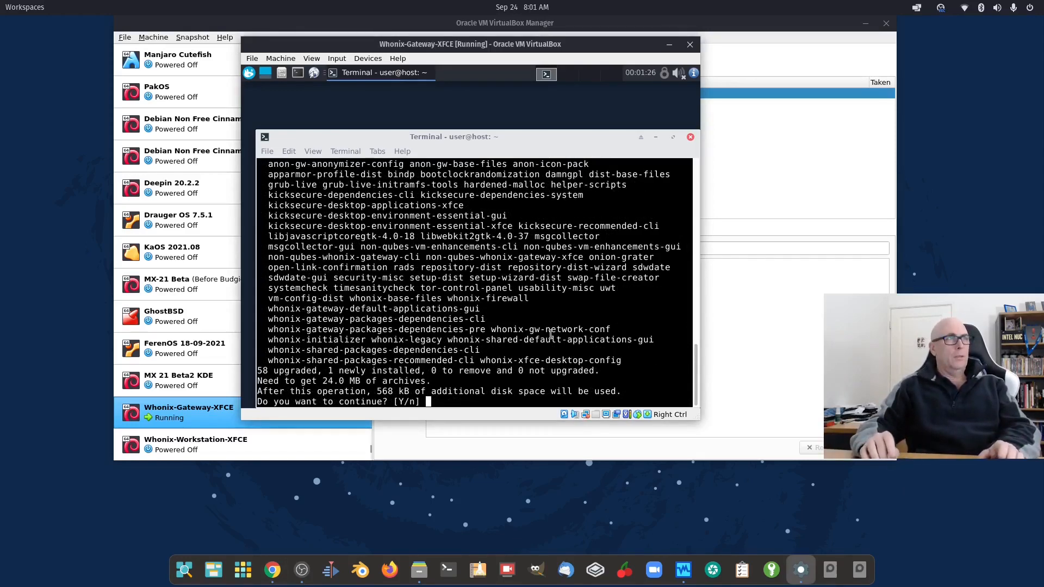
Accept the package upgrade in the Whonix-Gateway-XFCE terminal and restart the gateway once it has finished
key("Return")
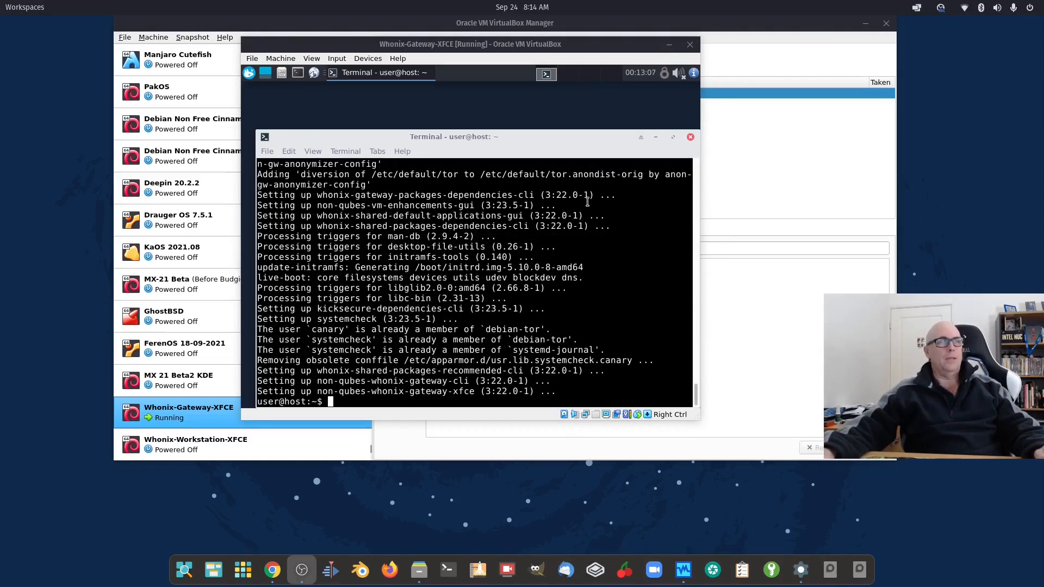
left_click(689, 138)
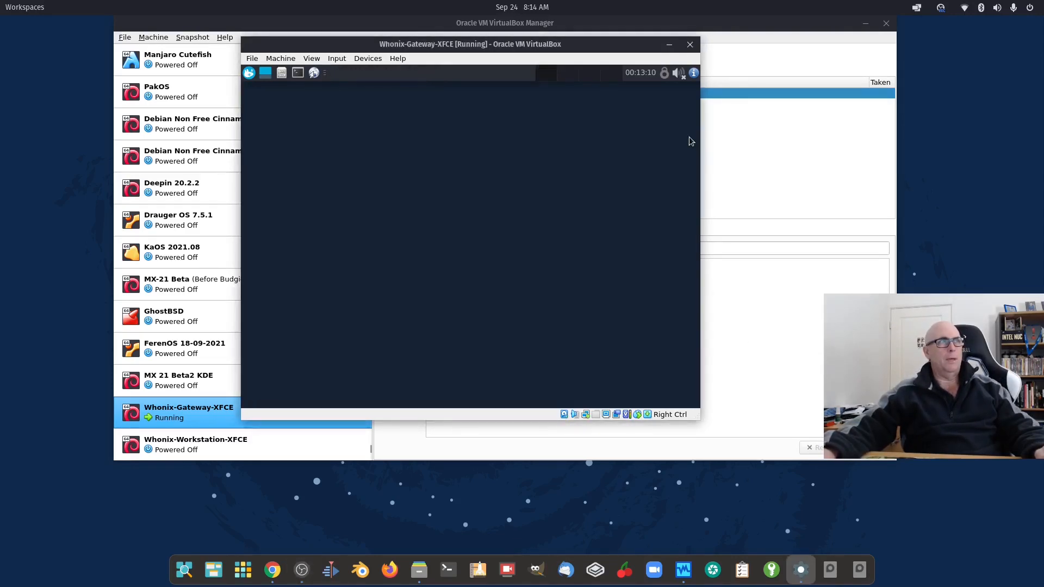
left_click(249, 73)
left_click(468, 342)
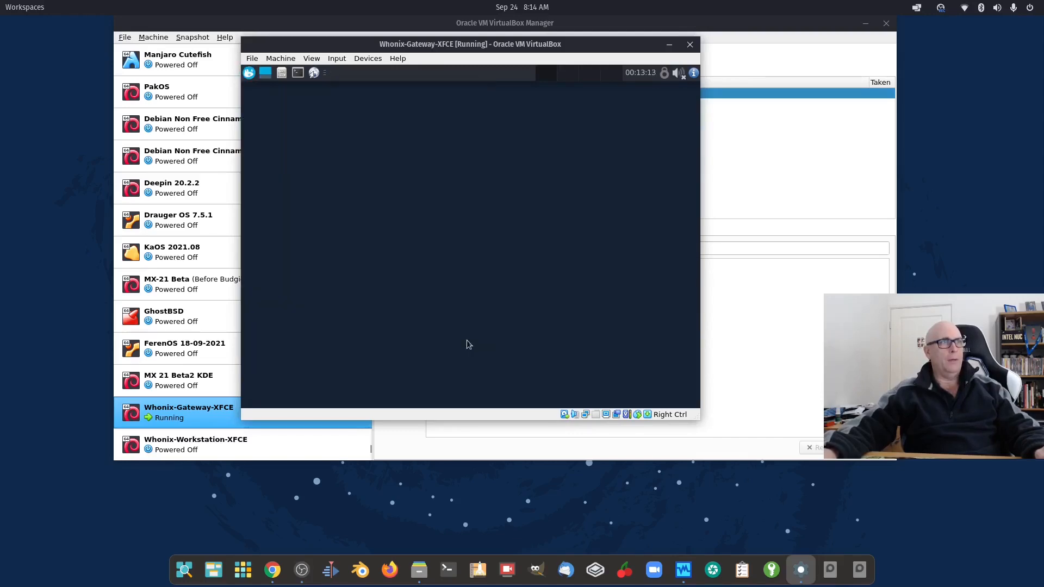
left_click(473, 213)
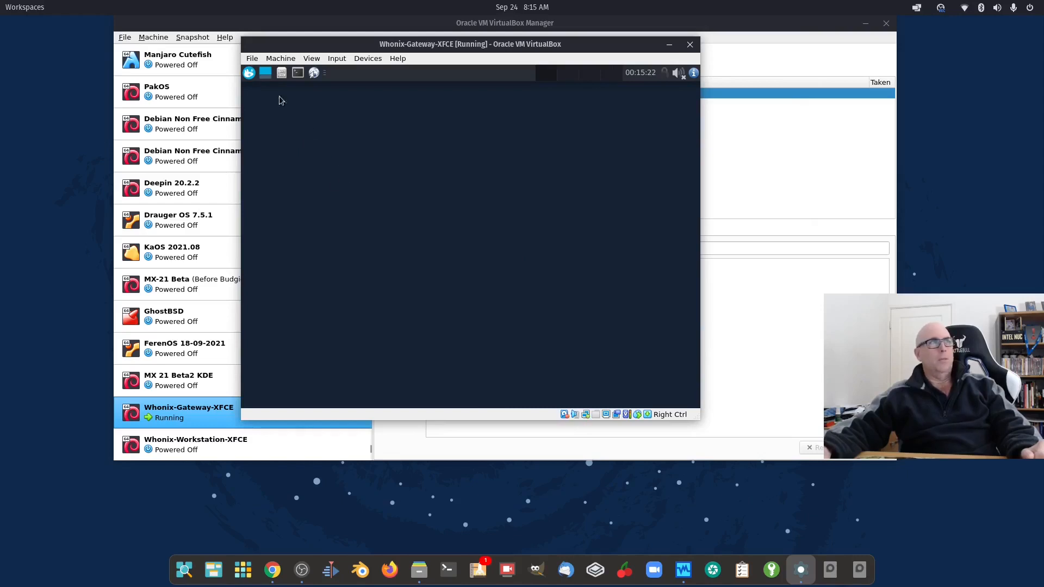
Run System Check on the restarted Whonix-Gateway and dismiss its report
left_click(249, 73)
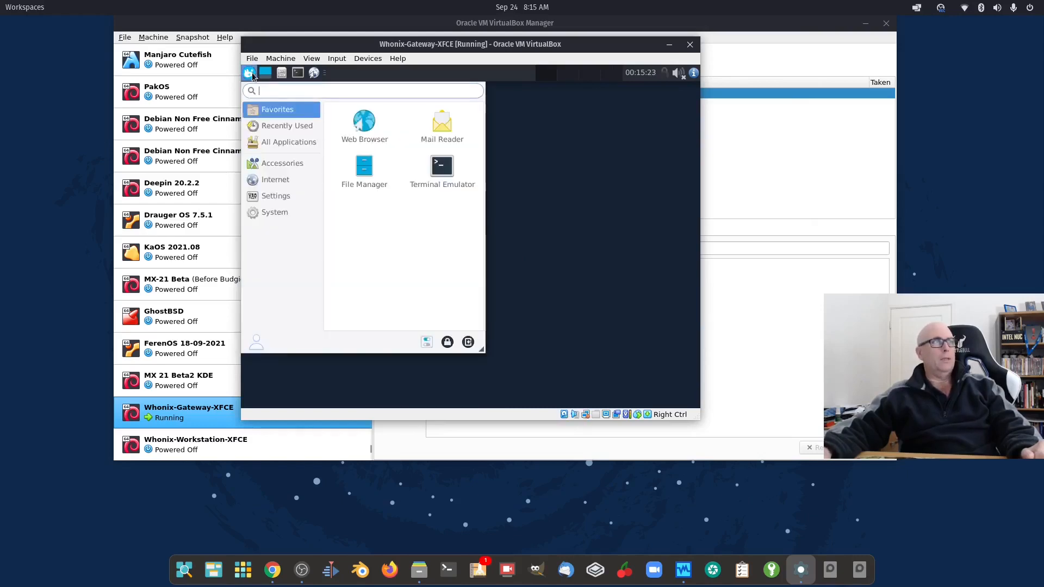
left_click(275, 212)
scroll(398, 214, "down", 1)
scroll(397, 213, "down", 3)
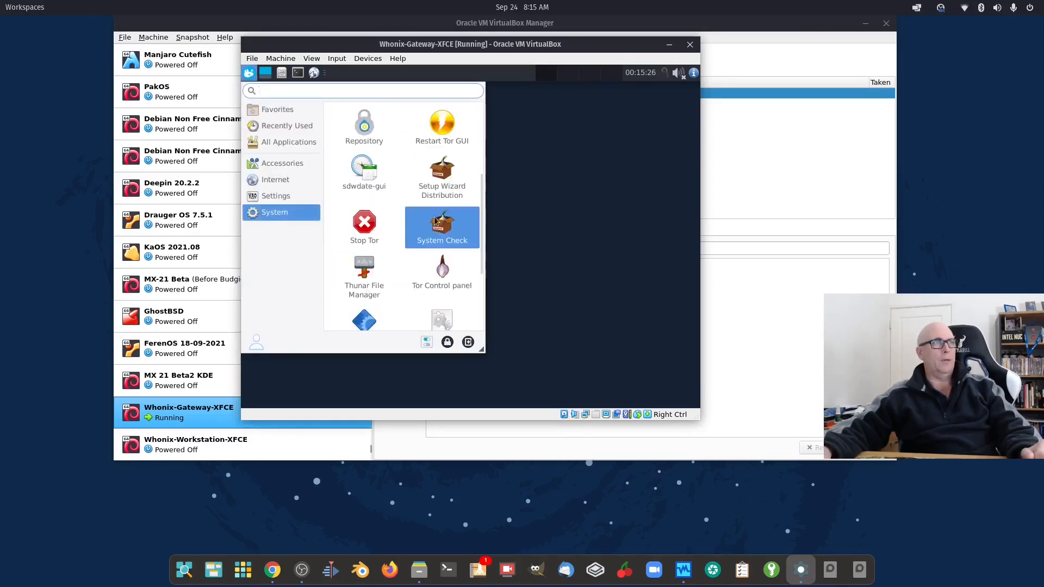
left_click(441, 220)
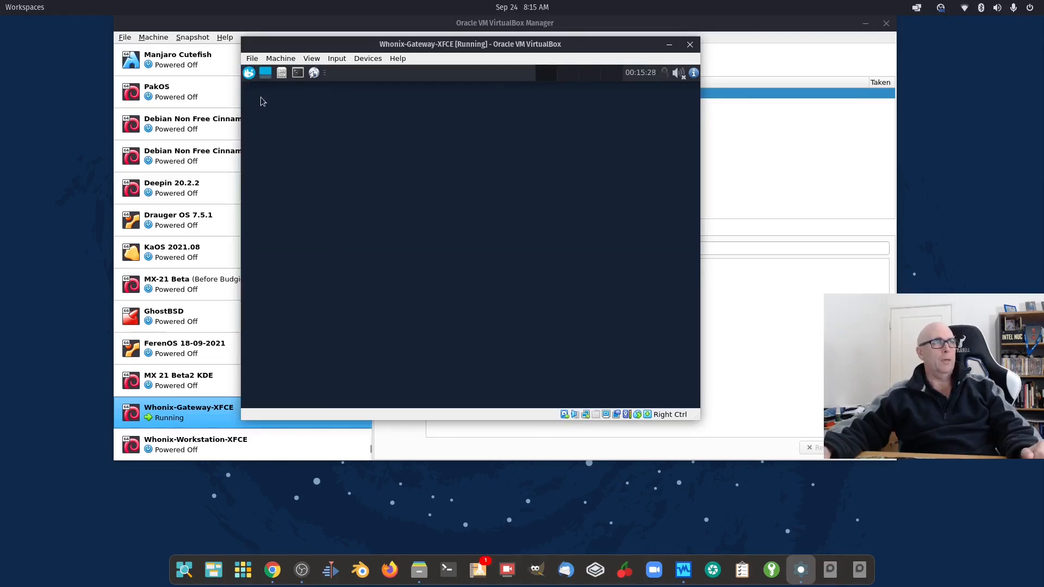
left_click(250, 73)
left_click(266, 129)
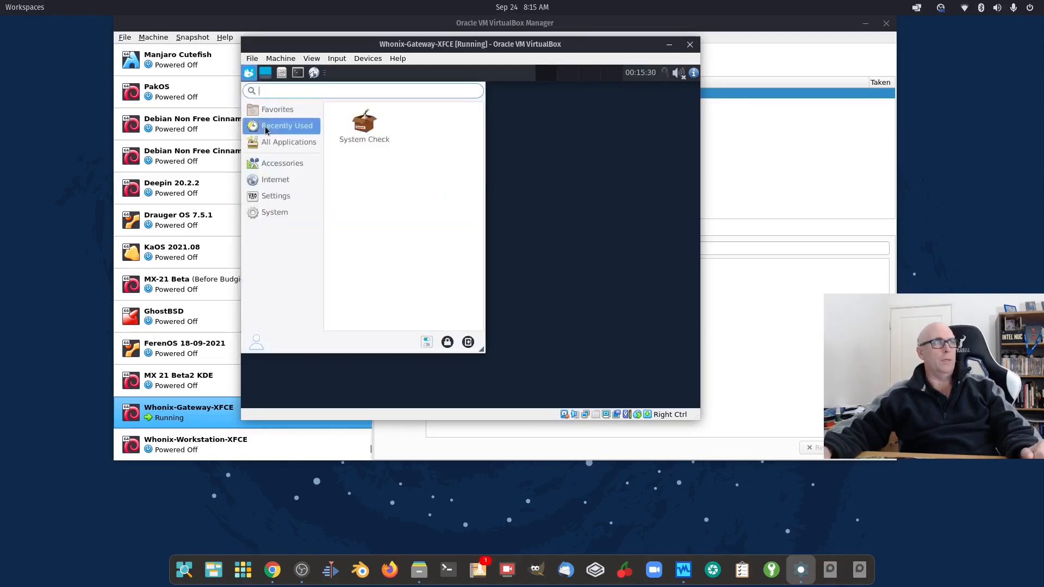
left_click(544, 200)
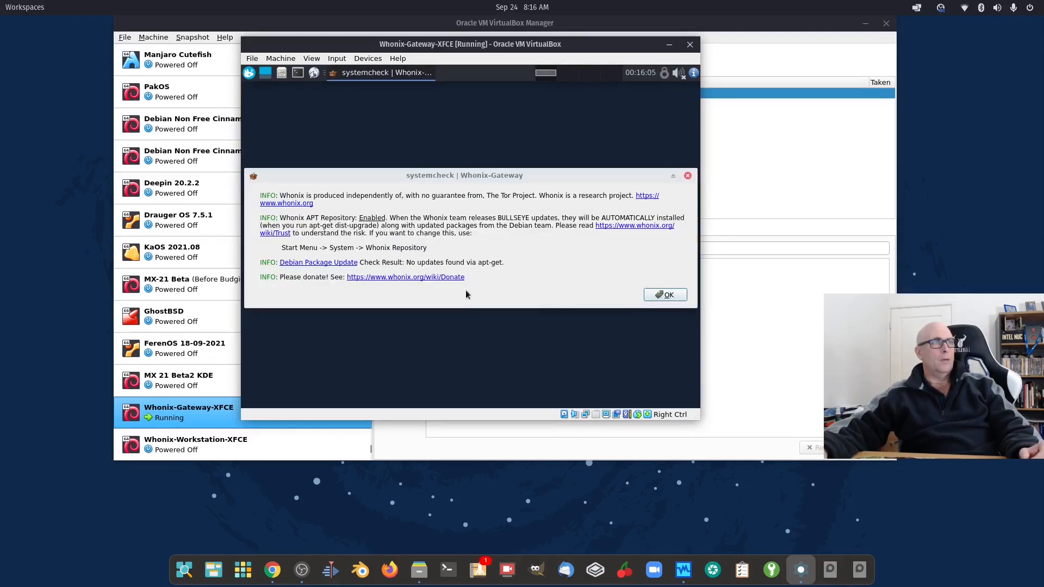
left_click(666, 295)
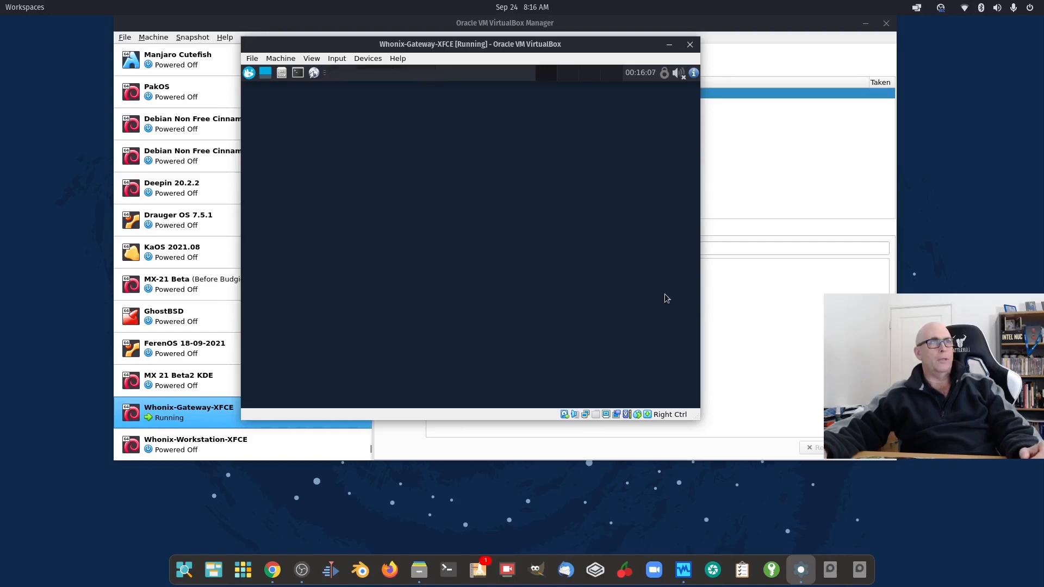
Move the gateway window aside and start the Whonix-Workstation-XFCE virtual machine
left_click_drag(482, 46, 698, 68)
left_click(210, 447)
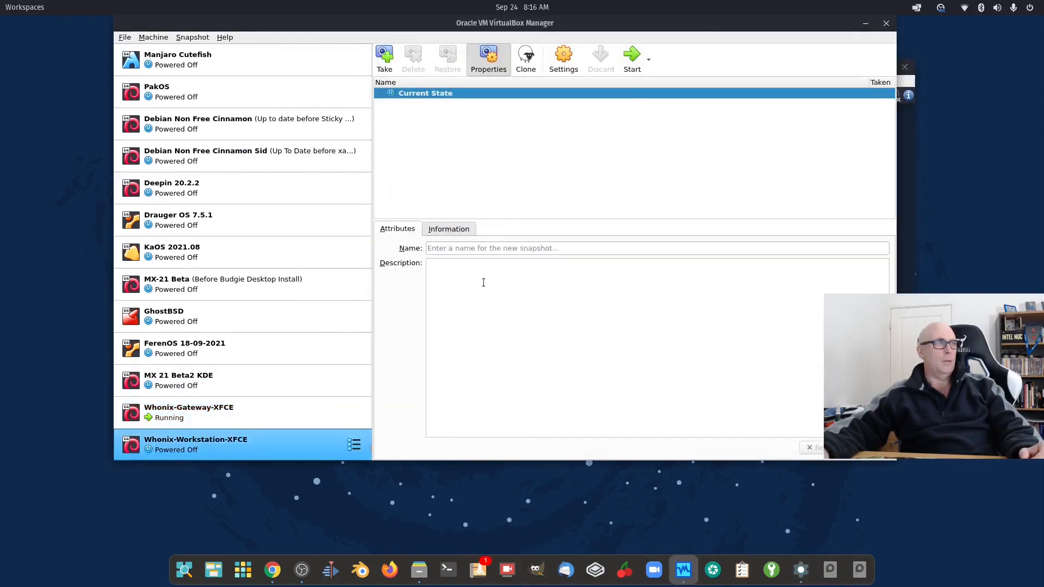
left_click(632, 64)
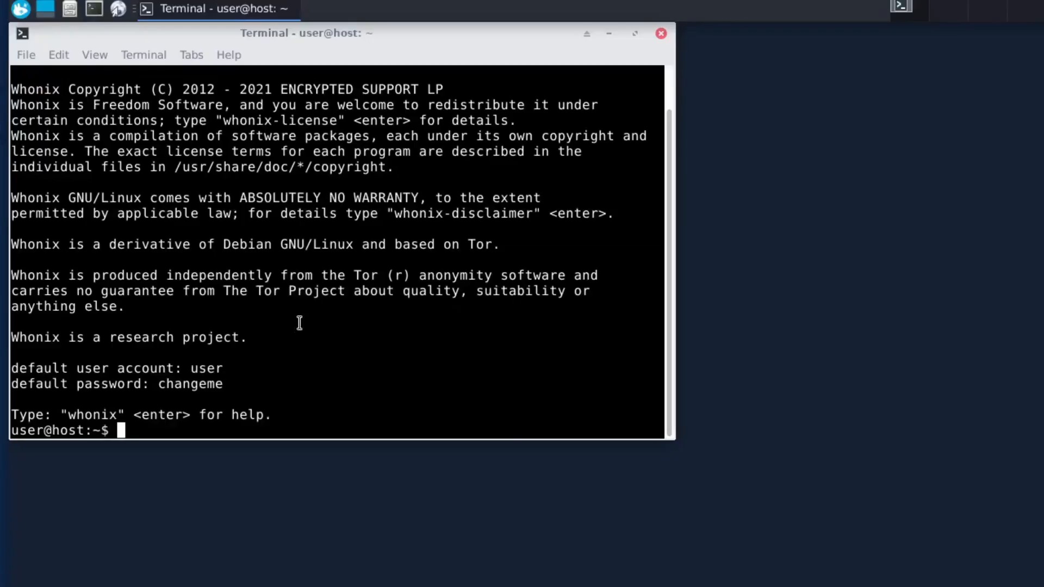
Upgrade the workstation's packages with upgrade-nonroot, accept the installation, and close the terminal when it finishes
type("upgrade")
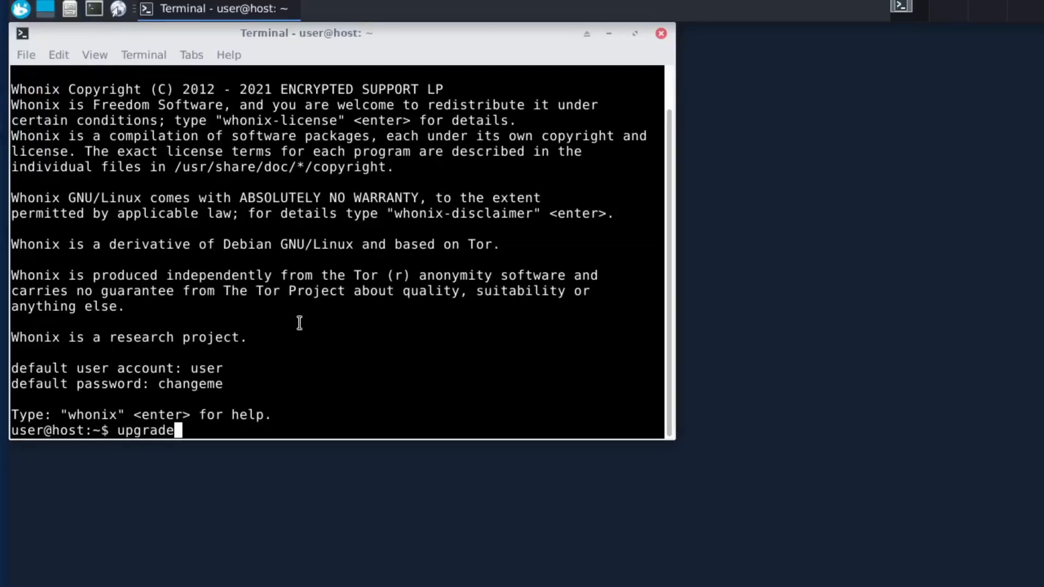
type("-nonroot")
key("Return")
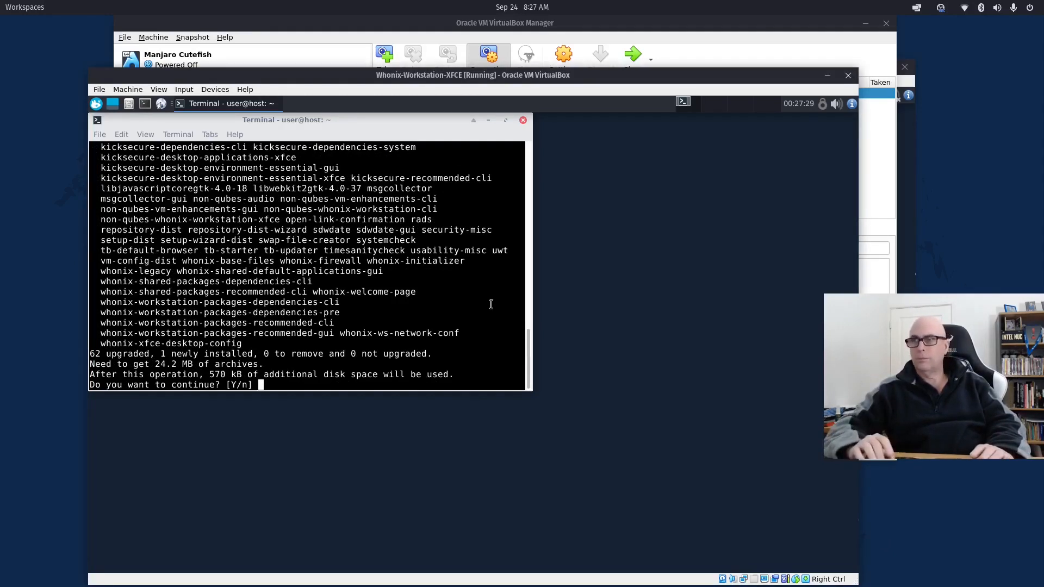
key("Return")
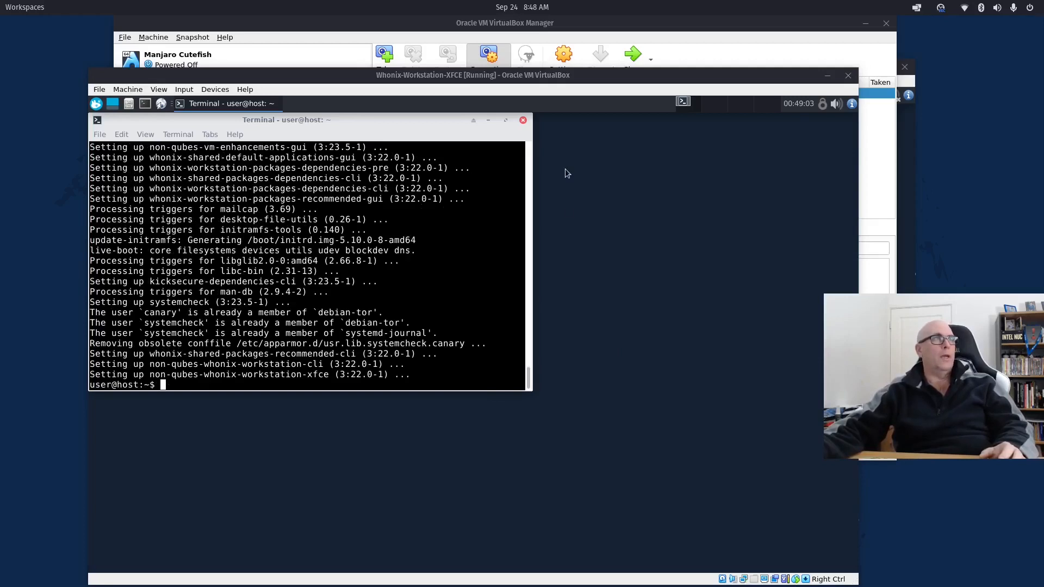
left_click(523, 120)
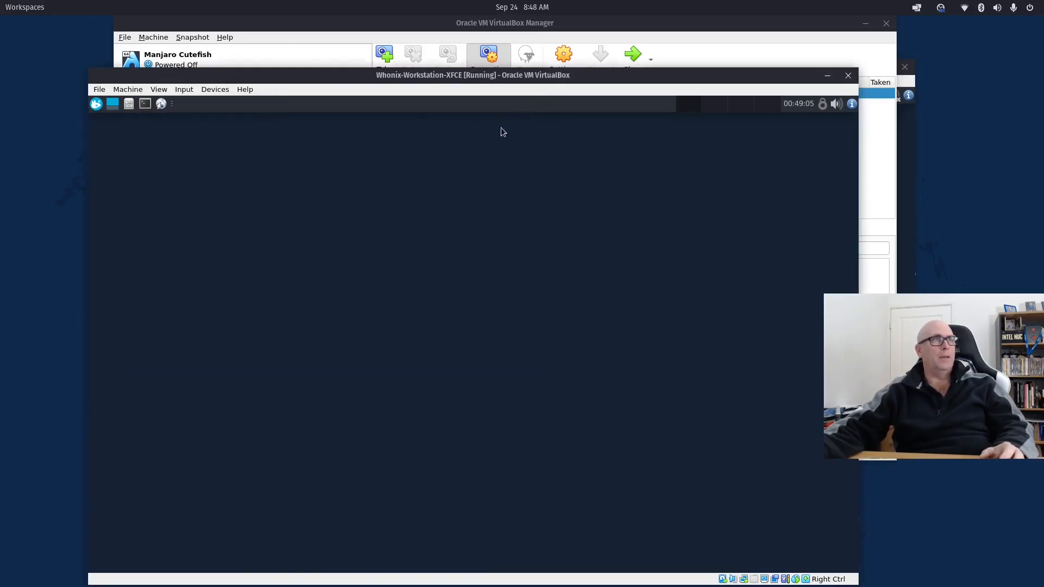
Restart the Whonix-Workstation-XFCE guest from its own desktop session
left_click(98, 107)
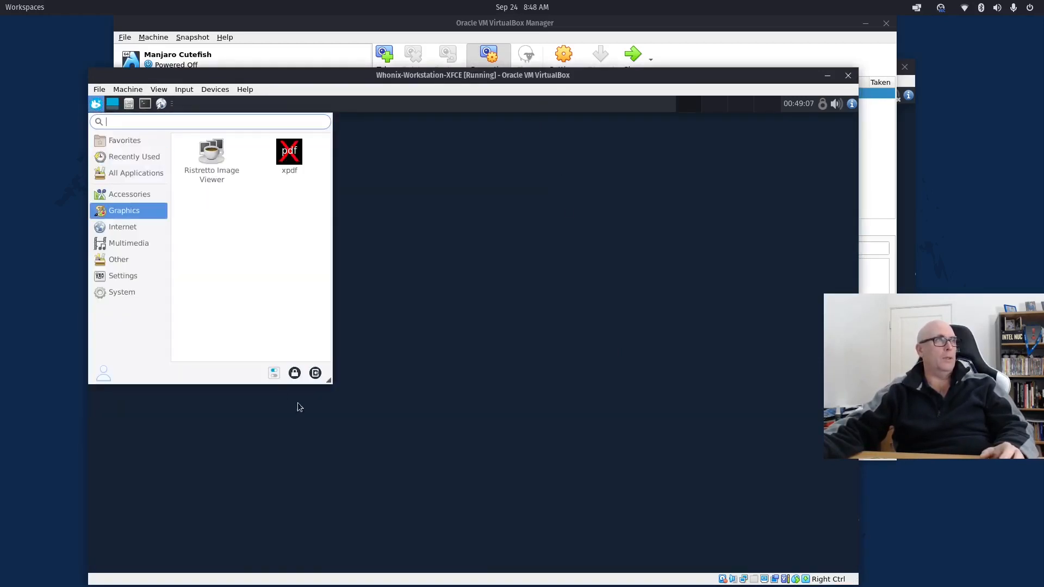
left_click(315, 374)
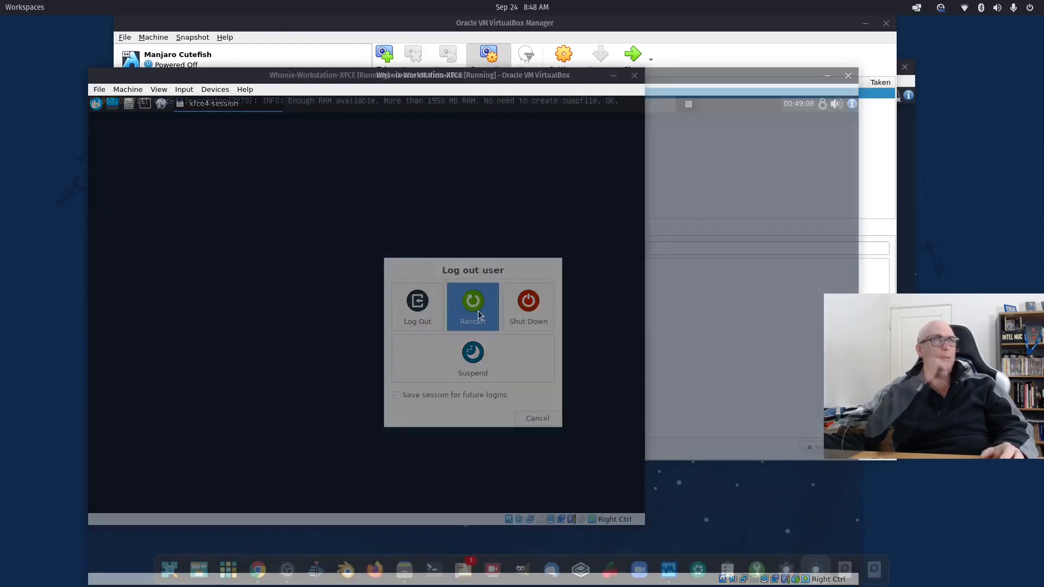
left_click(478, 311)
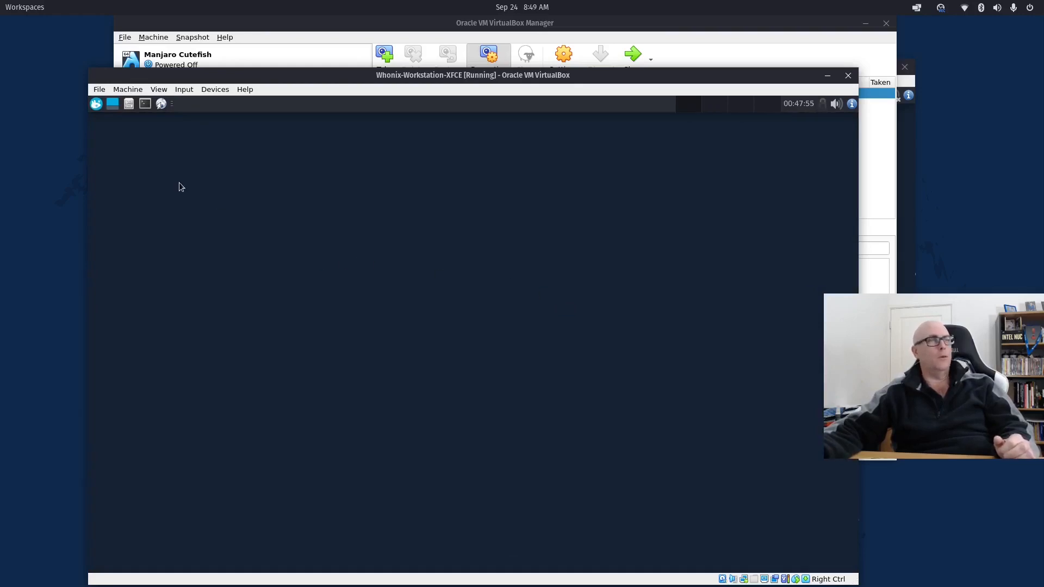
Run System Check on Whonix-Workstation and dismiss its report
left_click(97, 104)
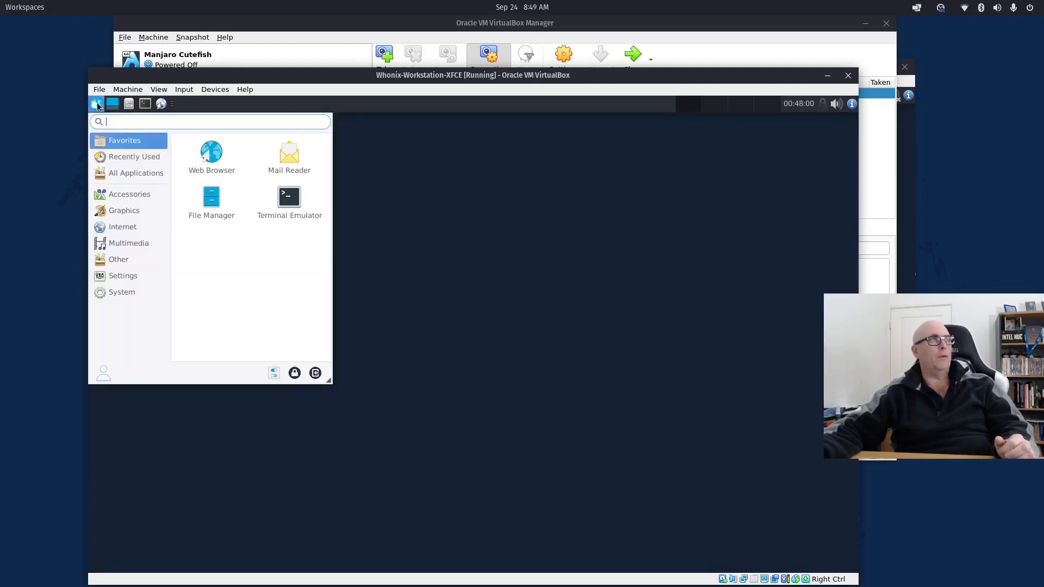
left_click(118, 289)
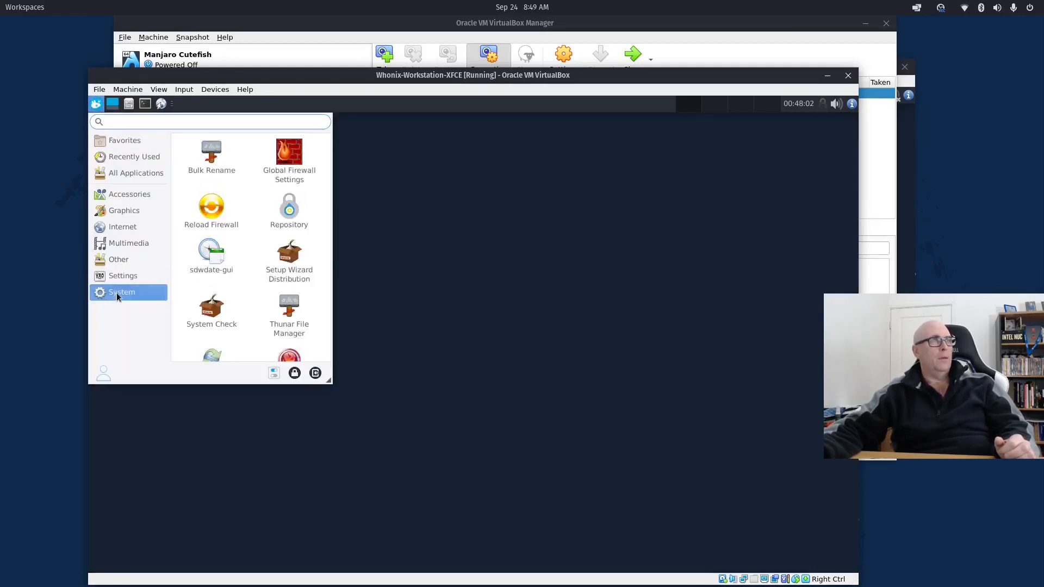
left_click(218, 318)
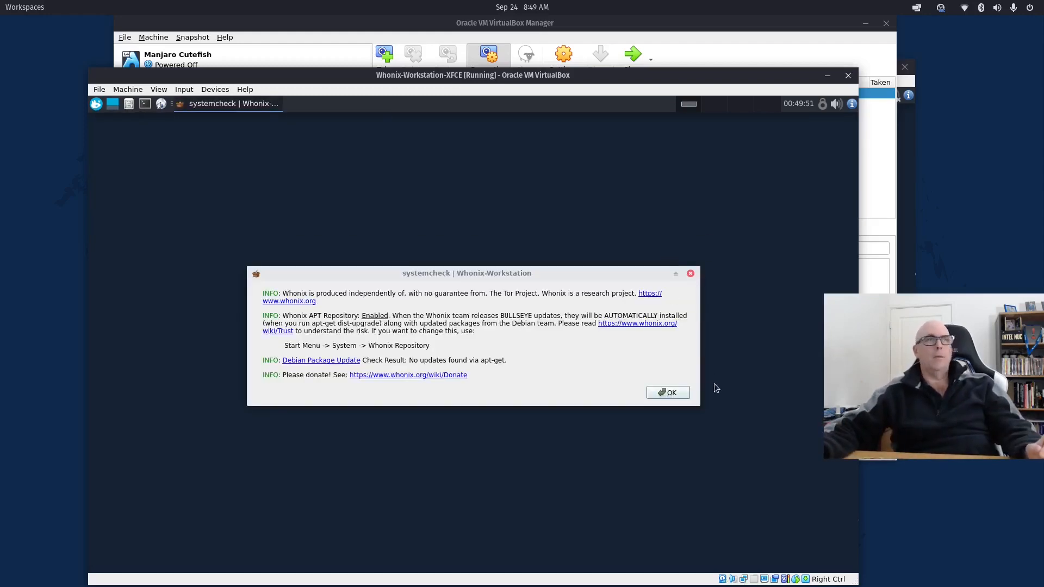
left_click(672, 393)
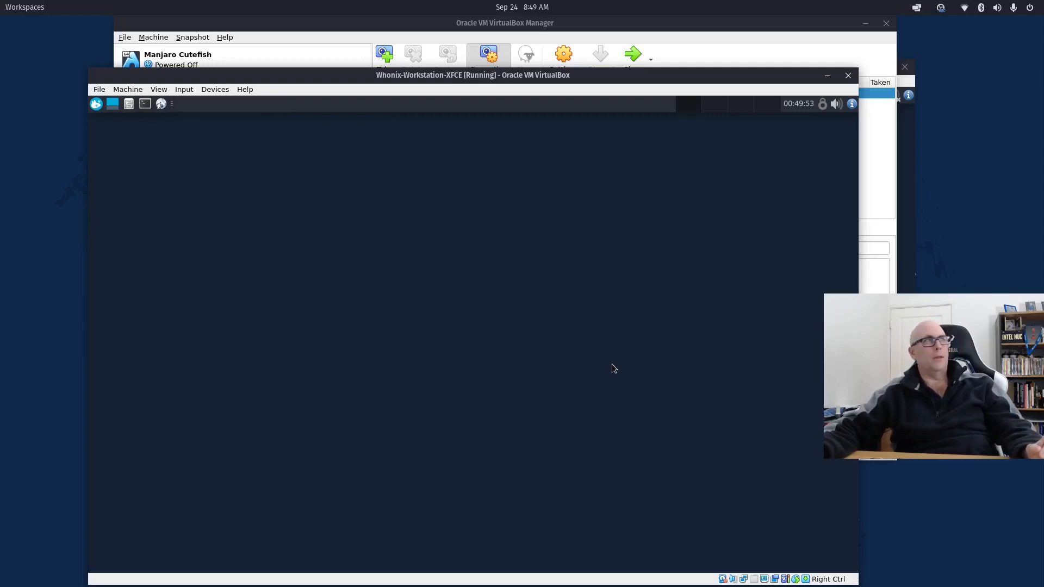
Launch Tor Browser (AnonDist) on the workstation, look over the Whonix Welcome Page, and close the browser
left_click(96, 104)
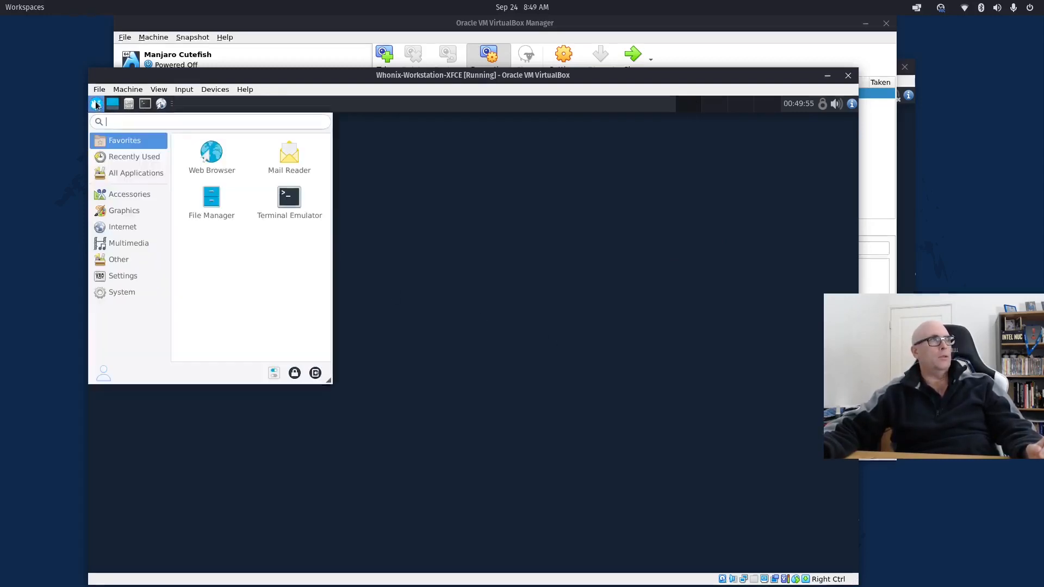
left_click(131, 194)
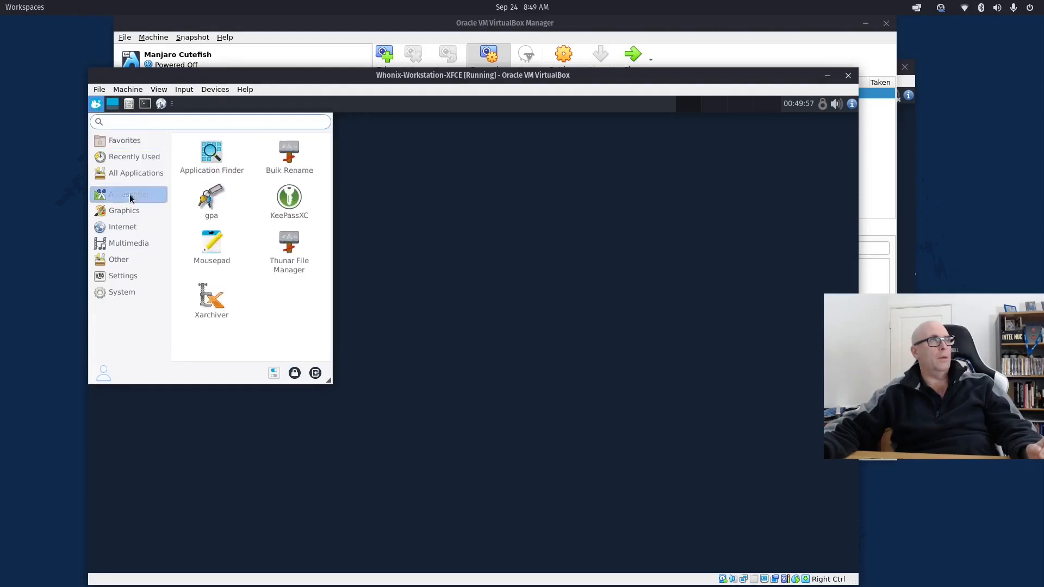
left_click(123, 227)
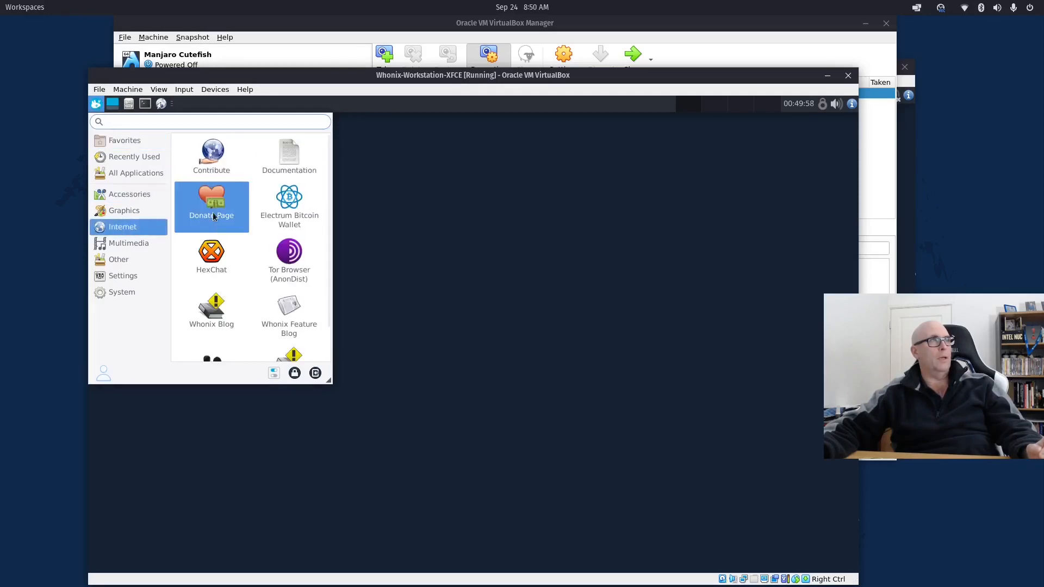
left_click(296, 261)
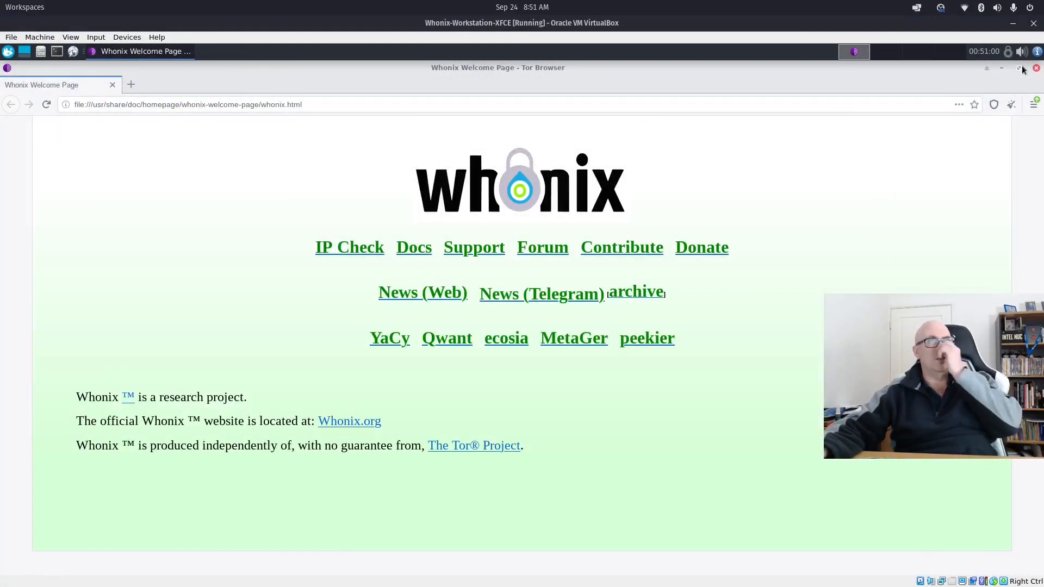
left_click(1036, 68)
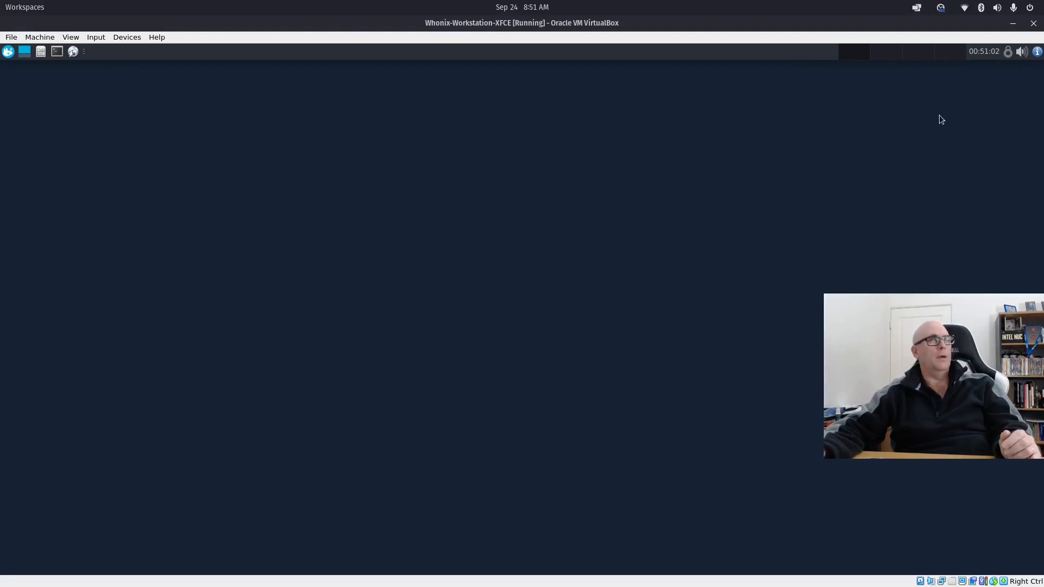
Shut down the Whonix-Workstation-XFCE guest from its own desktop session
left_click(7, 51)
left_click(228, 320)
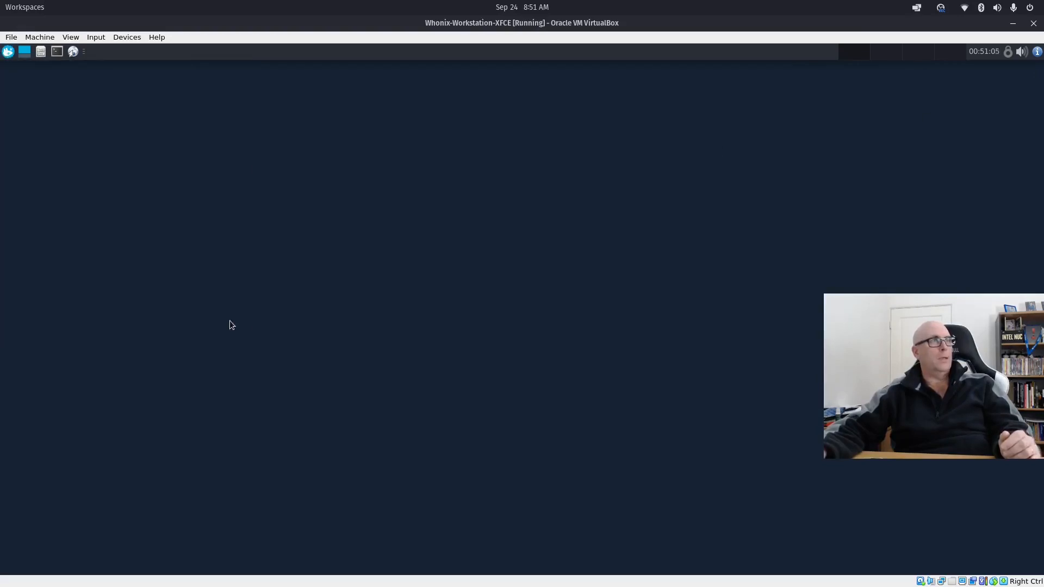
left_click(576, 279)
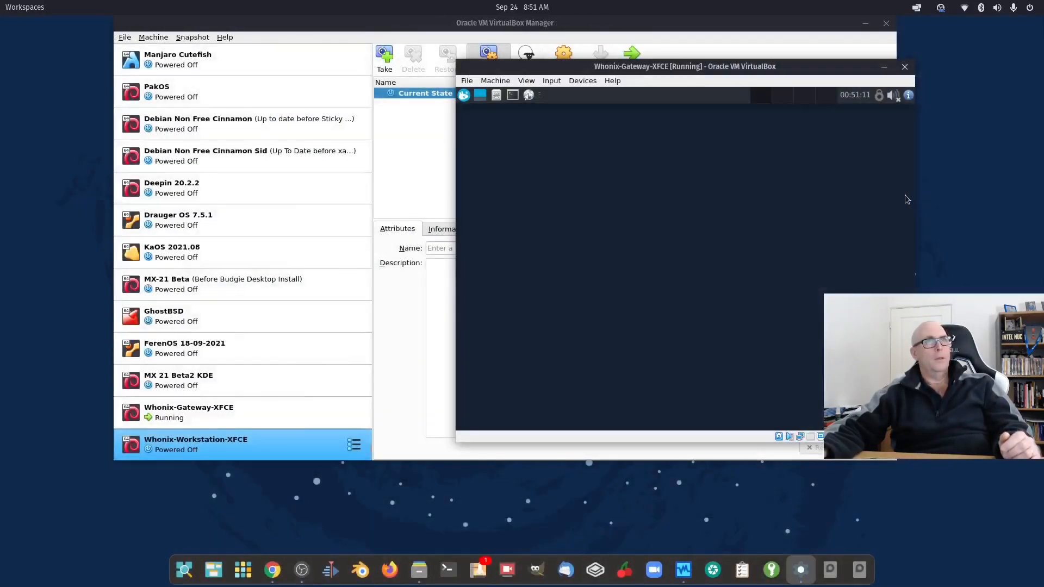
Shut down the Whonix-Gateway-XFCE guest from its own desktop session and close its machine window
left_click(463, 95)
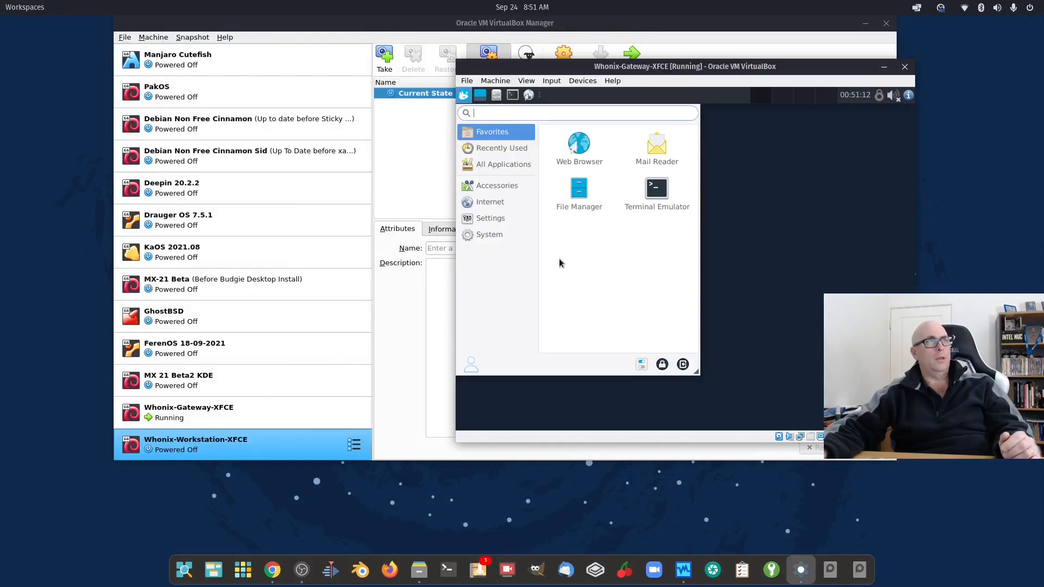
left_click(683, 364)
left_click(746, 226)
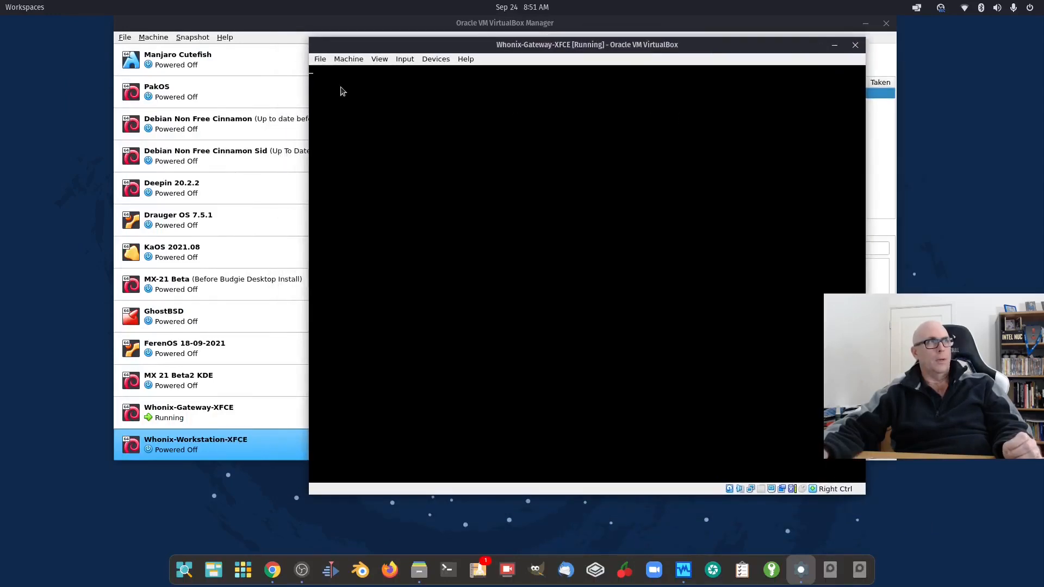
left_click(320, 60)
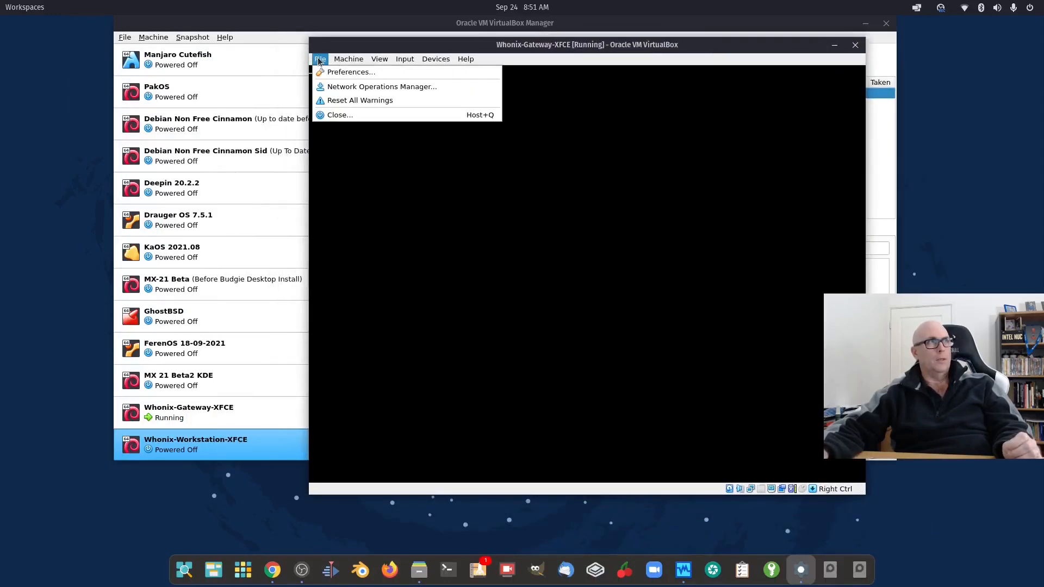
left_click(338, 120)
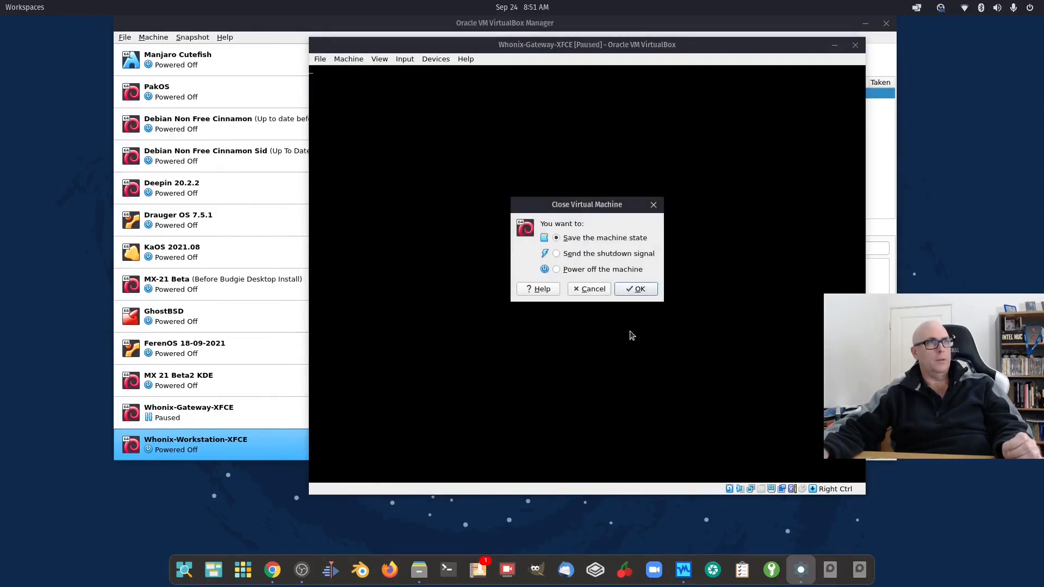
left_click(634, 288)
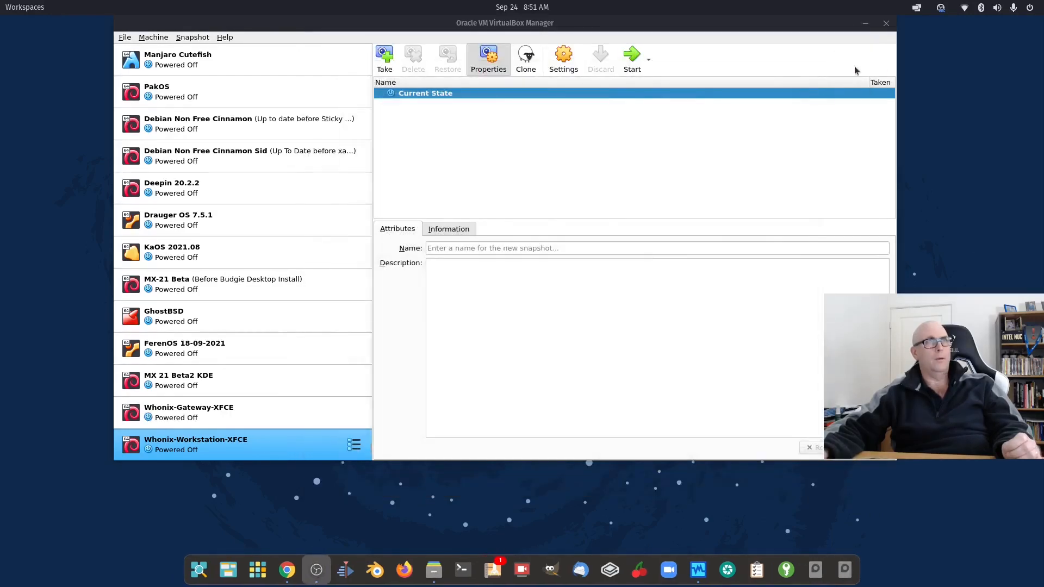
Attach network Adapter 1 of the Whonix-Gateway-XFCE machine to Bridged Adapter and save its settings
left_click(253, 412)
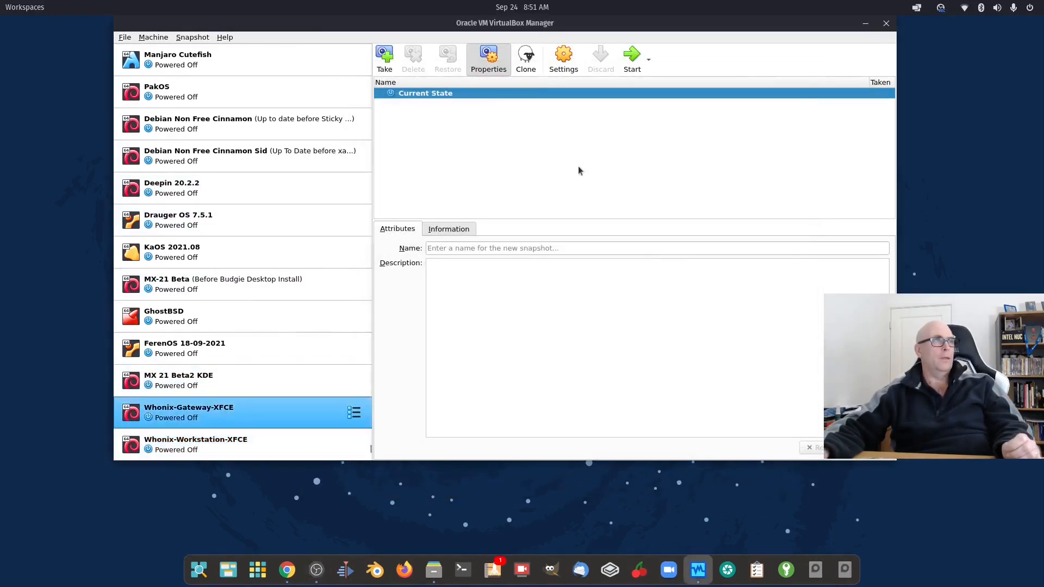
left_click(564, 76)
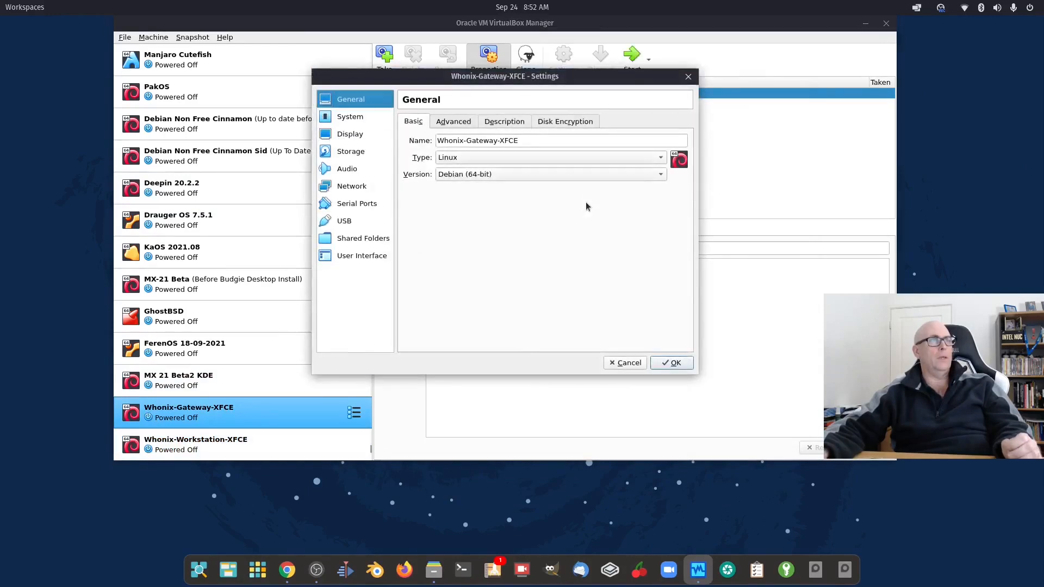
left_click(341, 187)
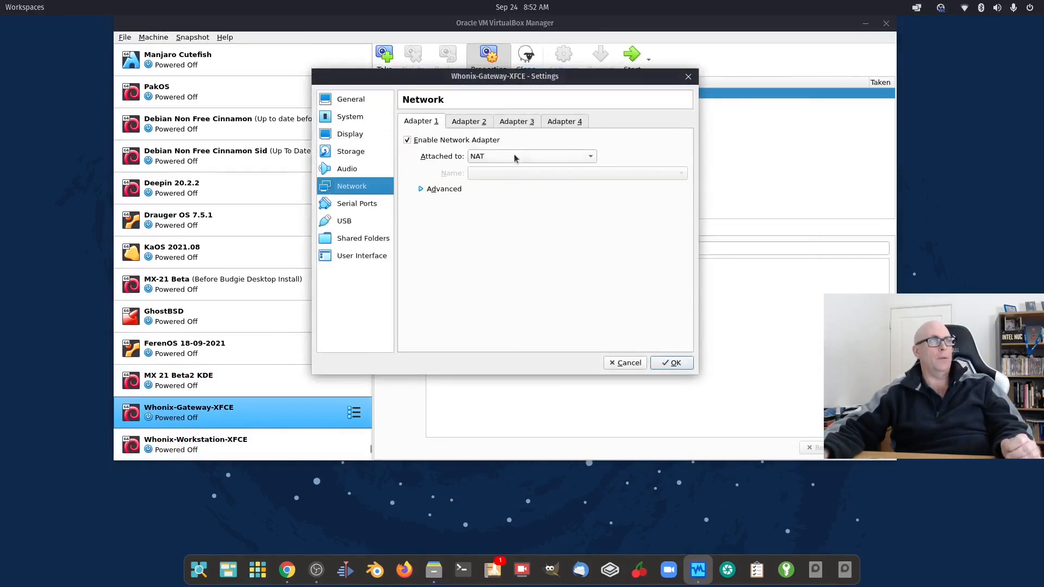
left_click(554, 161)
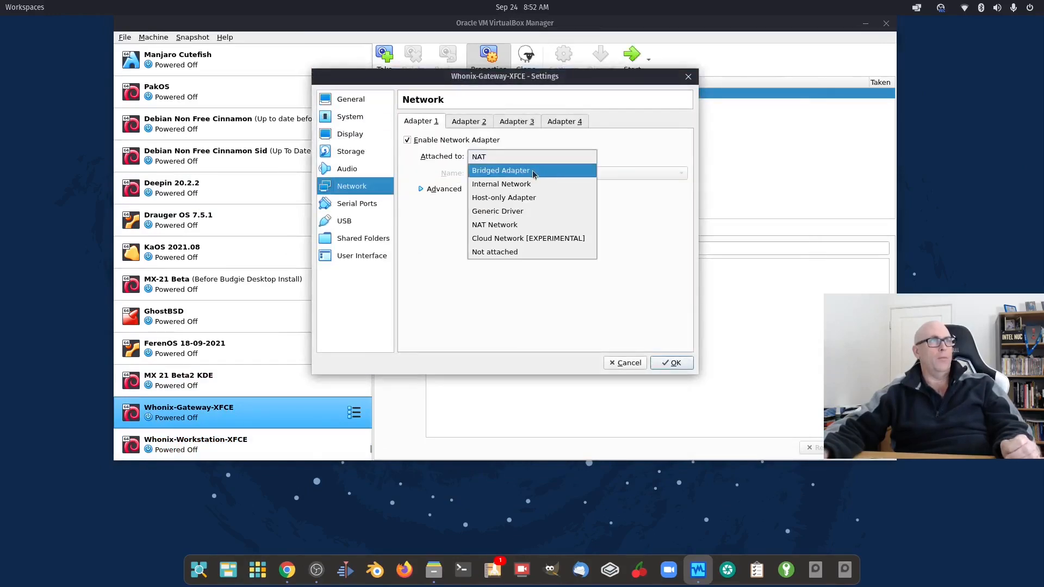
left_click(532, 172)
left_click(669, 363)
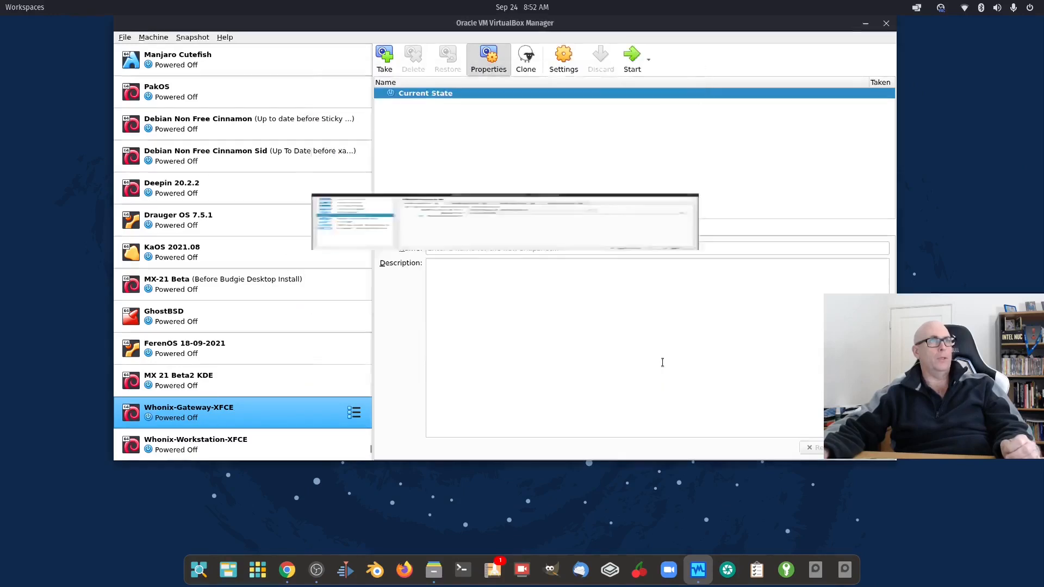
Look through the Adapter 1 attachment options of the Whonix-Workstation-XFCE machine, keeping Internal Network
left_click(191, 454)
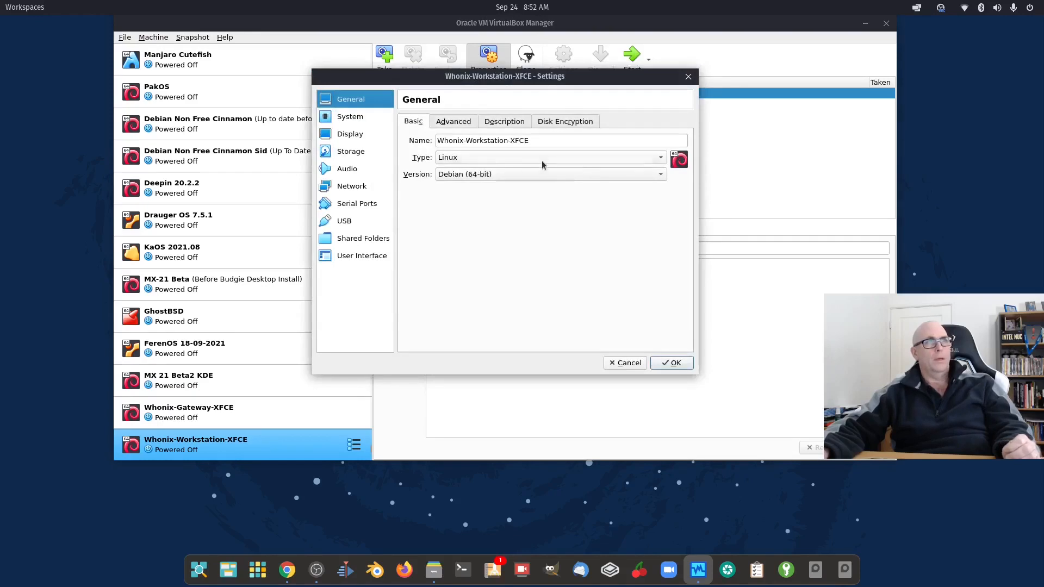
left_click(348, 191)
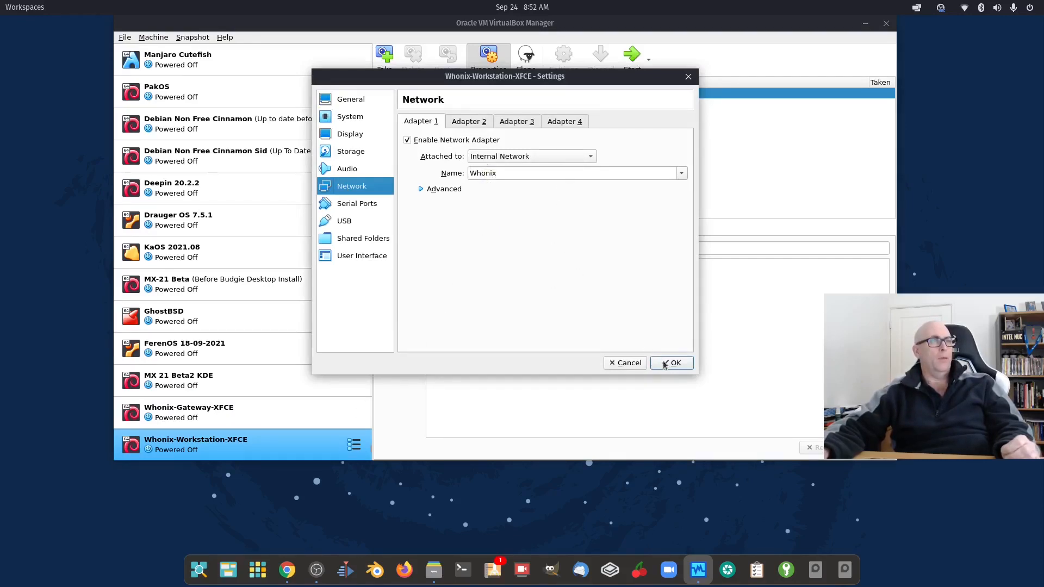
left_click(556, 158)
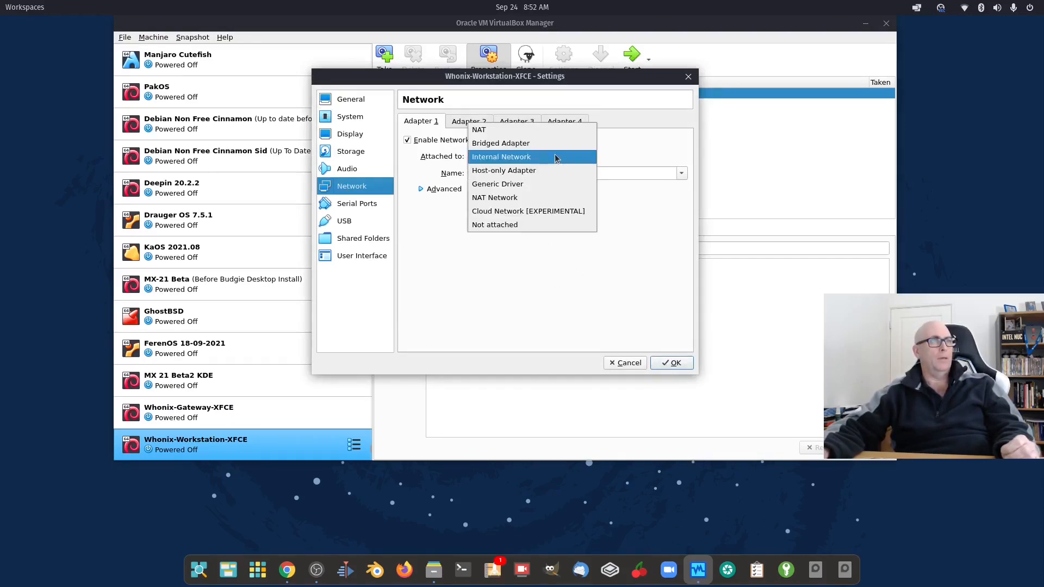
left_click(556, 158)
left_click(665, 365)
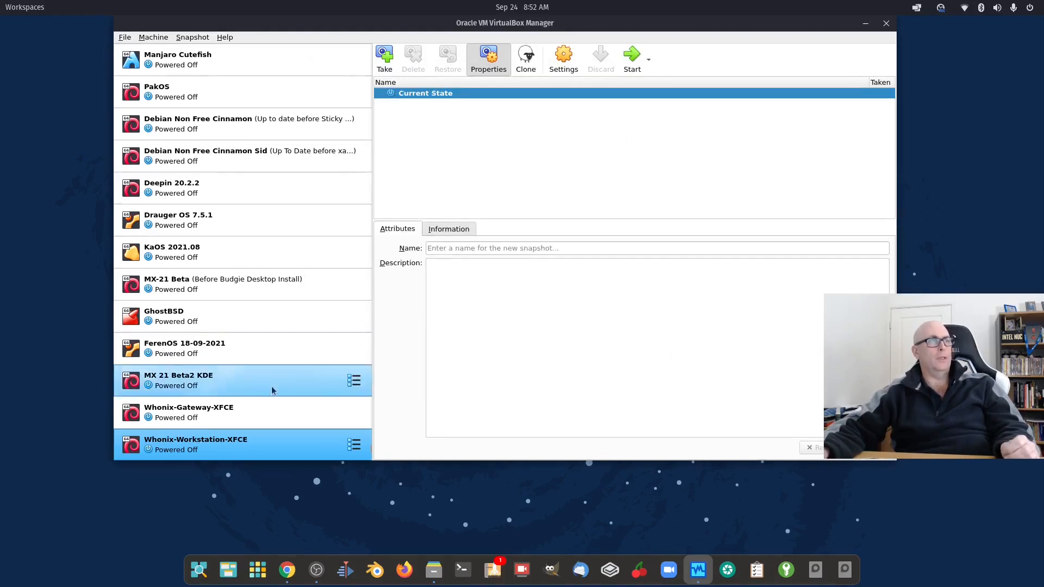
Start the Whonix-Gateway-XFCE machine, run System Check in it, and close the check window during the Tor bootstrap test
left_click(275, 412)
left_click(632, 57)
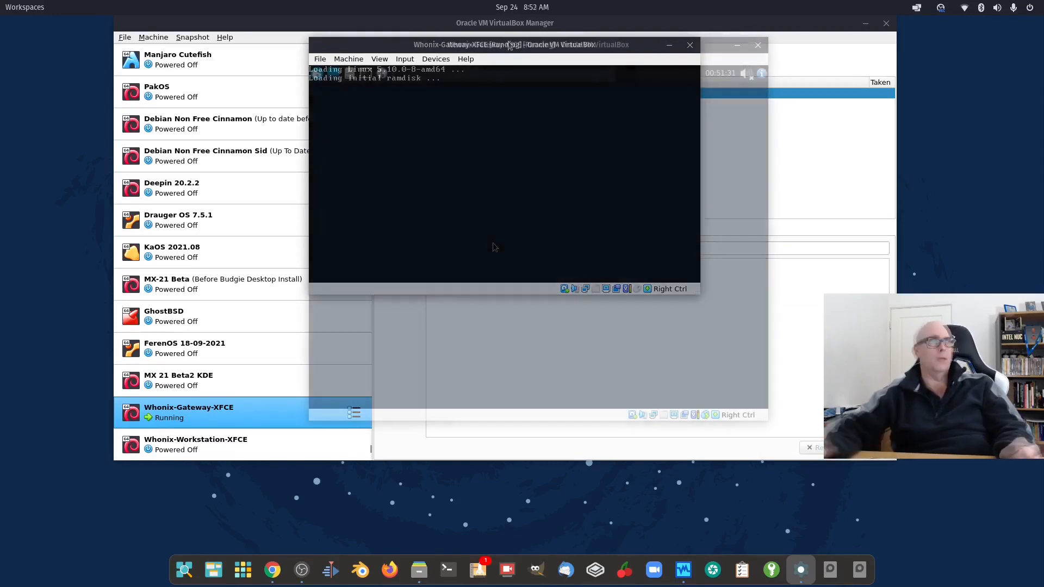
left_click(320, 75)
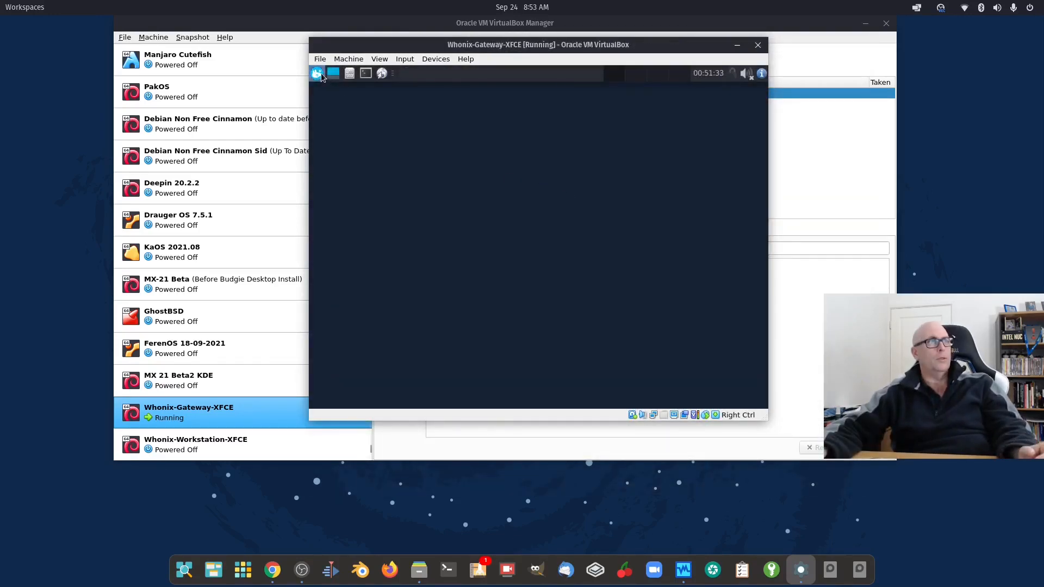
left_click(333, 129)
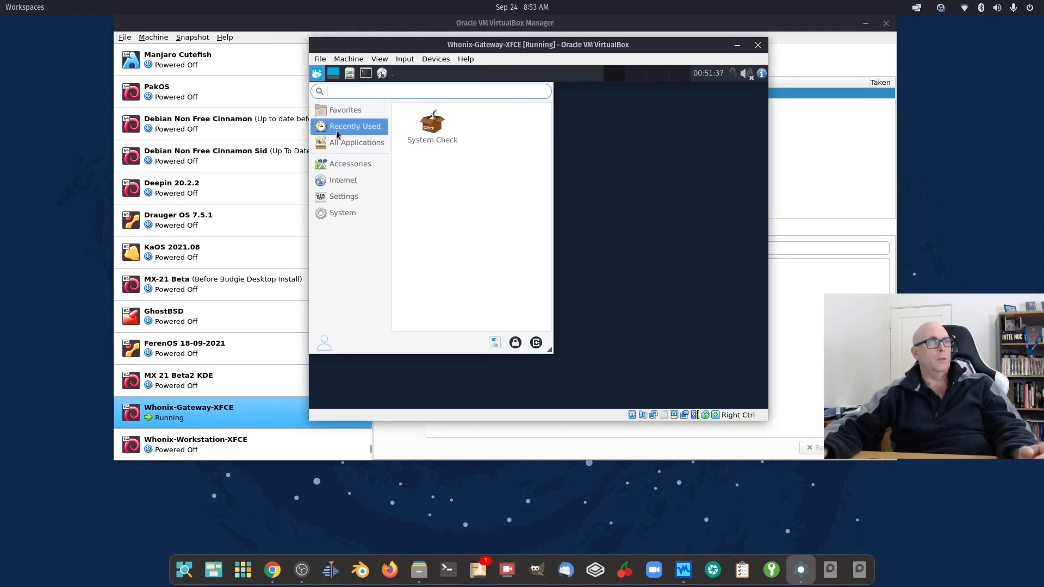
left_click(436, 130)
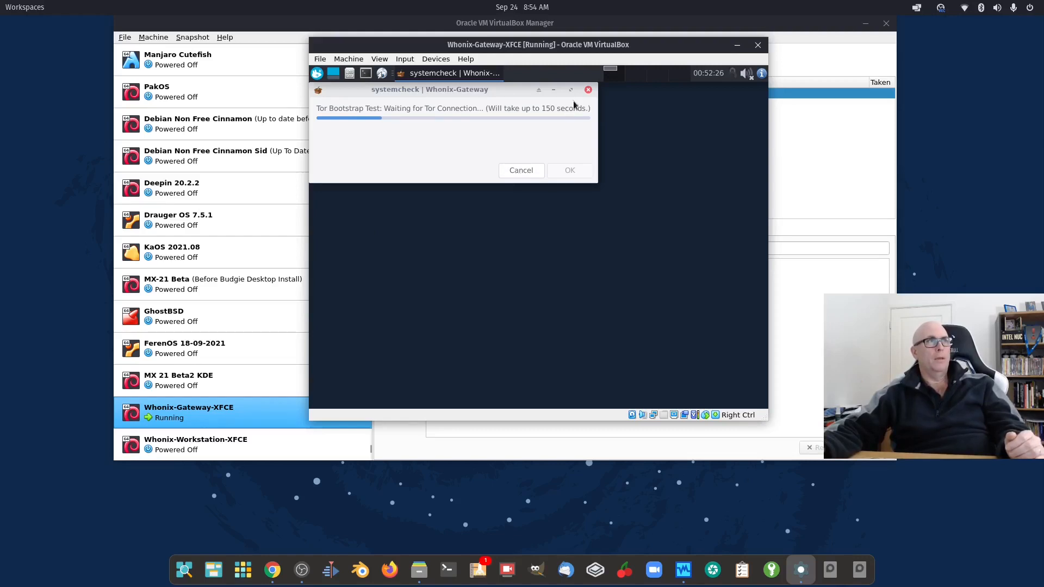
left_click(588, 90)
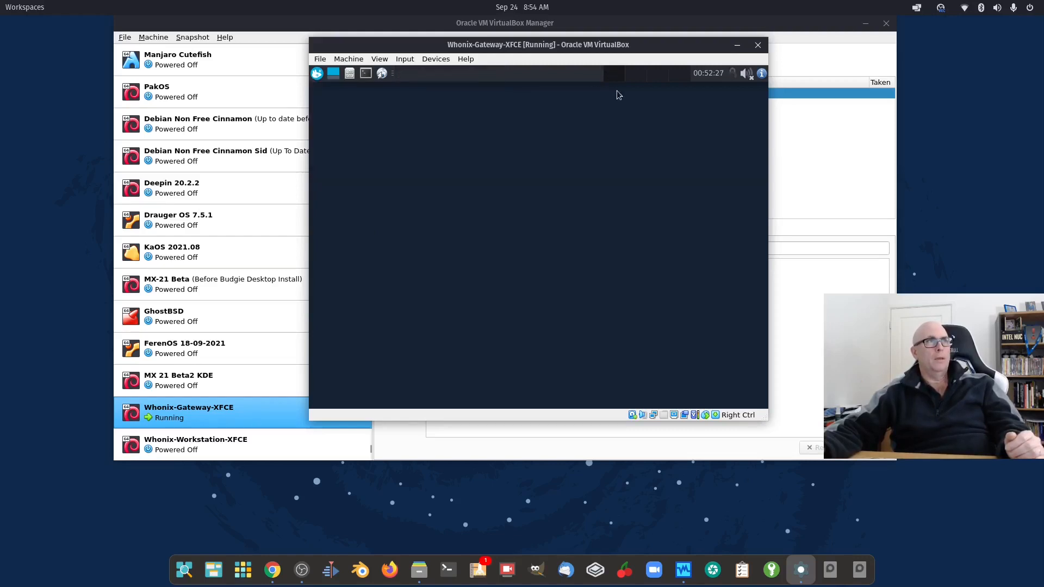
Shut down the Whonix-Gateway-XFCE guest and attach its network Adapter 1 to NAT again
left_click(317, 73)
left_click(536, 343)
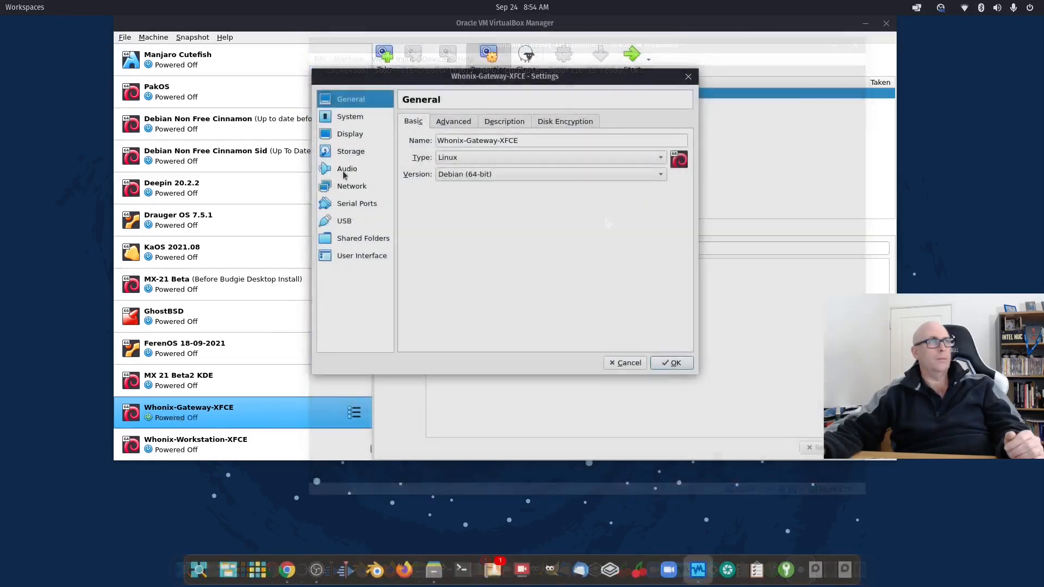
left_click(344, 189)
left_click(499, 158)
left_click(500, 140)
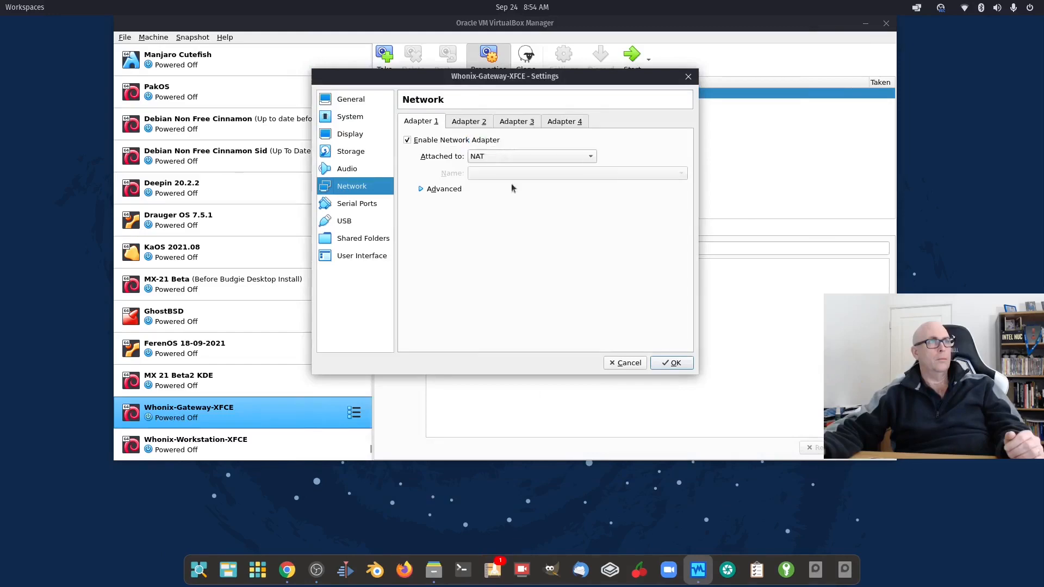
left_click(656, 364)
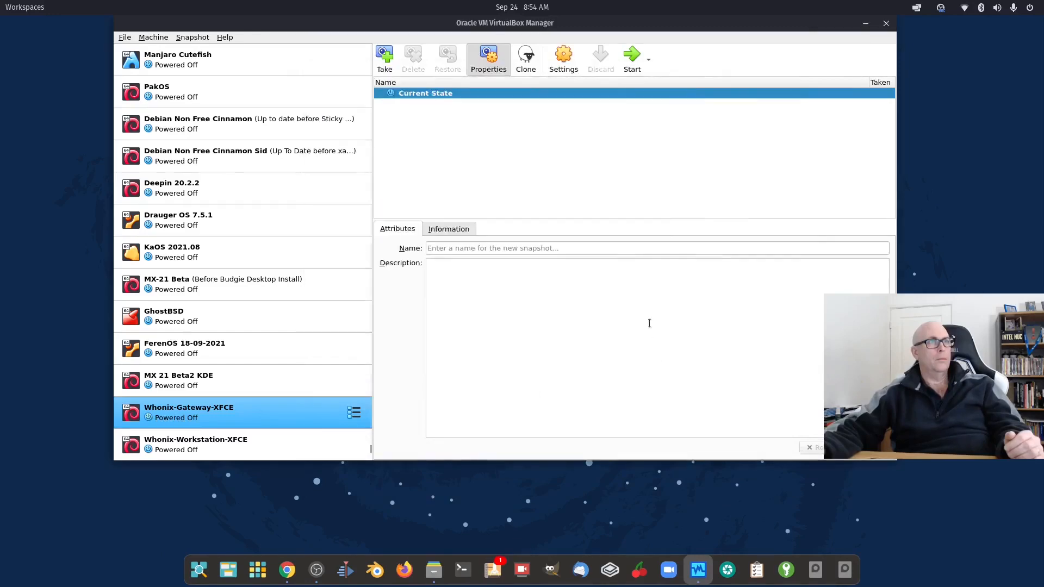
Start the Whonix-Gateway-XFCE machine again, run a full System Check in it, and dismiss the report
left_click(636, 61)
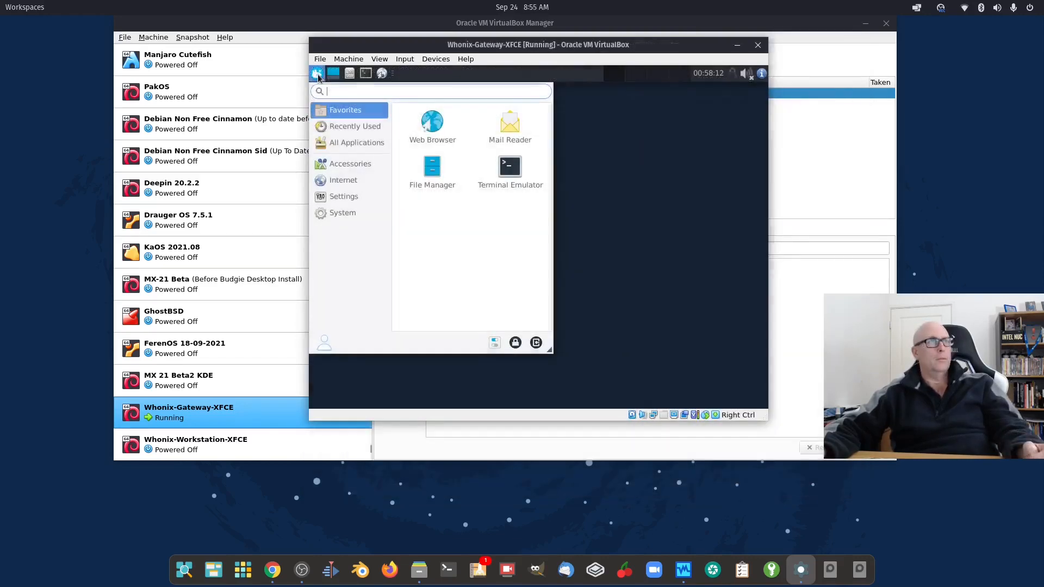
left_click(337, 128)
left_click(433, 126)
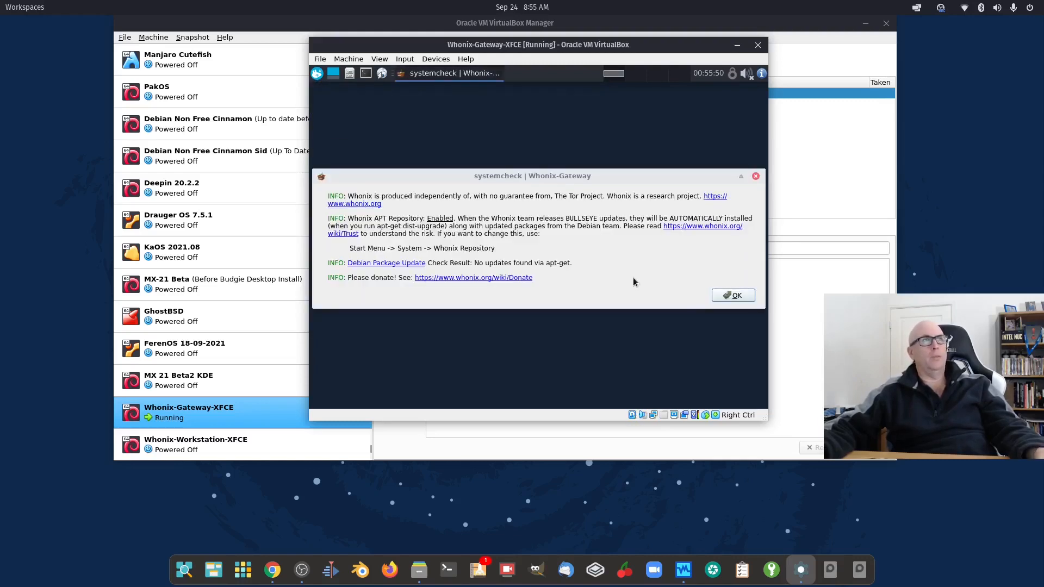
left_click(732, 295)
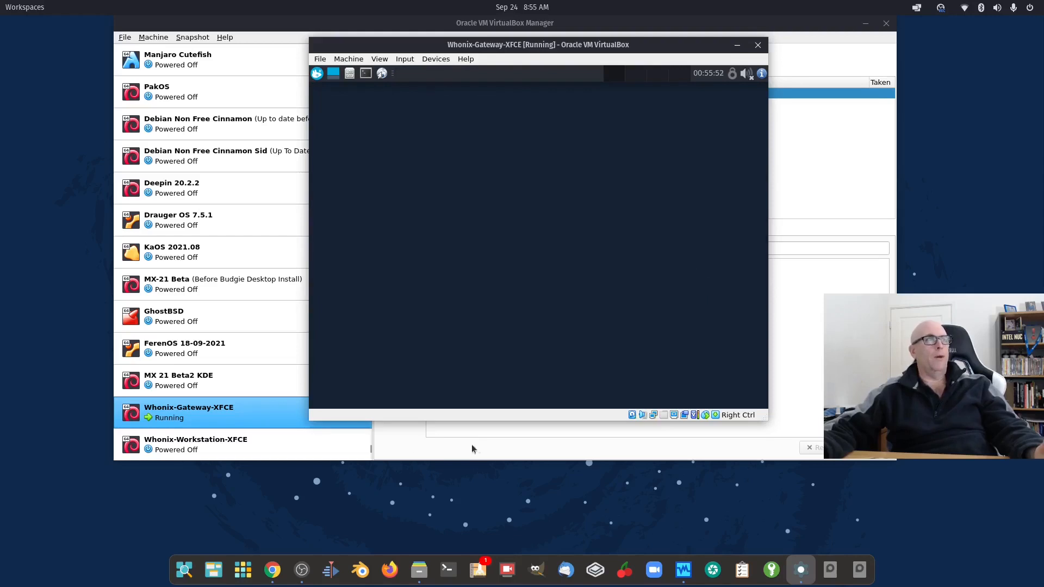
Attach network Adapter 1 of the Whonix-Workstation-XFCE machine to Bridged Adapter and save its settings
left_click(180, 449)
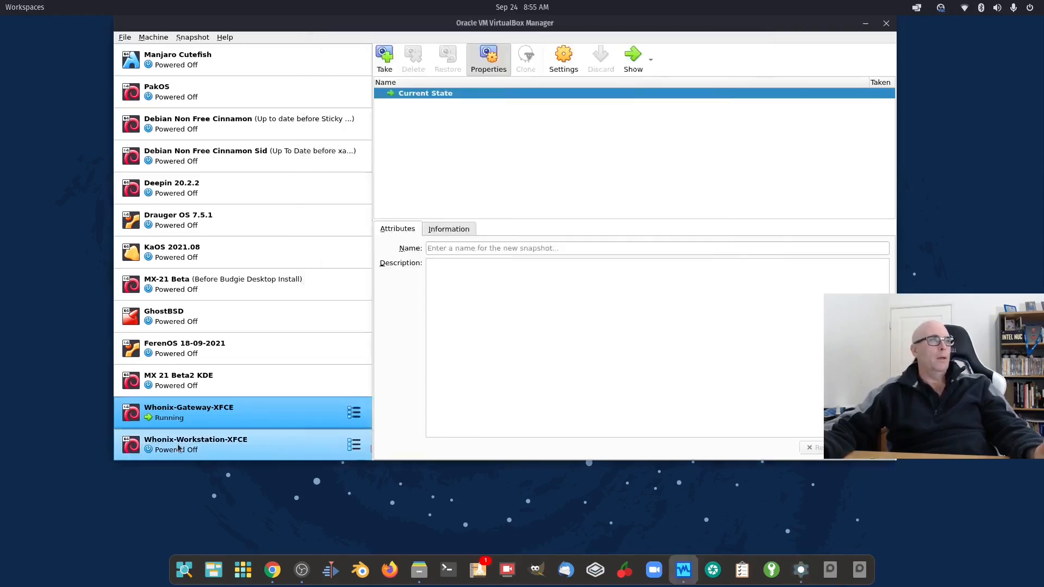
left_click(562, 69)
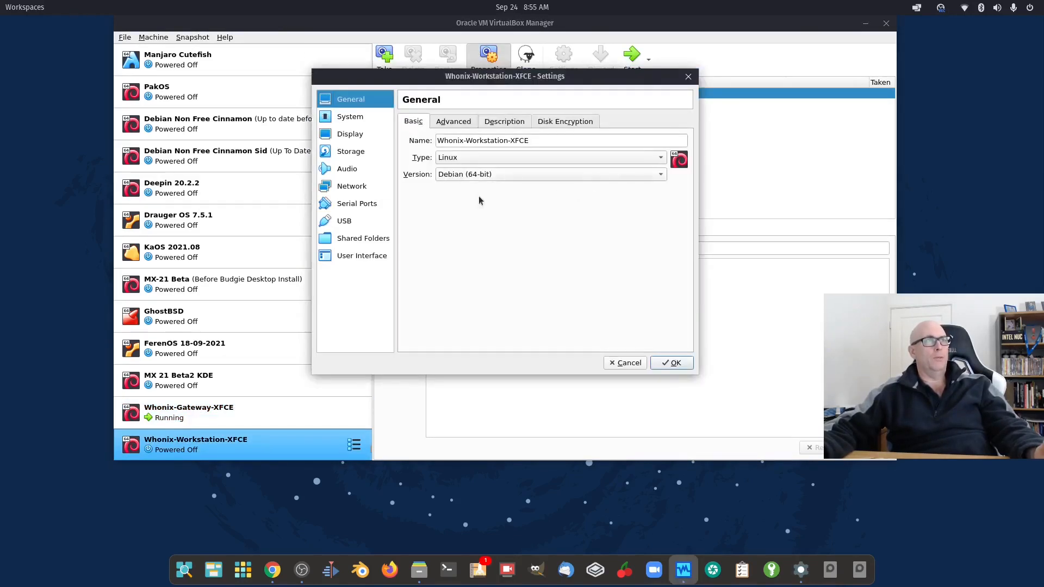
left_click(351, 188)
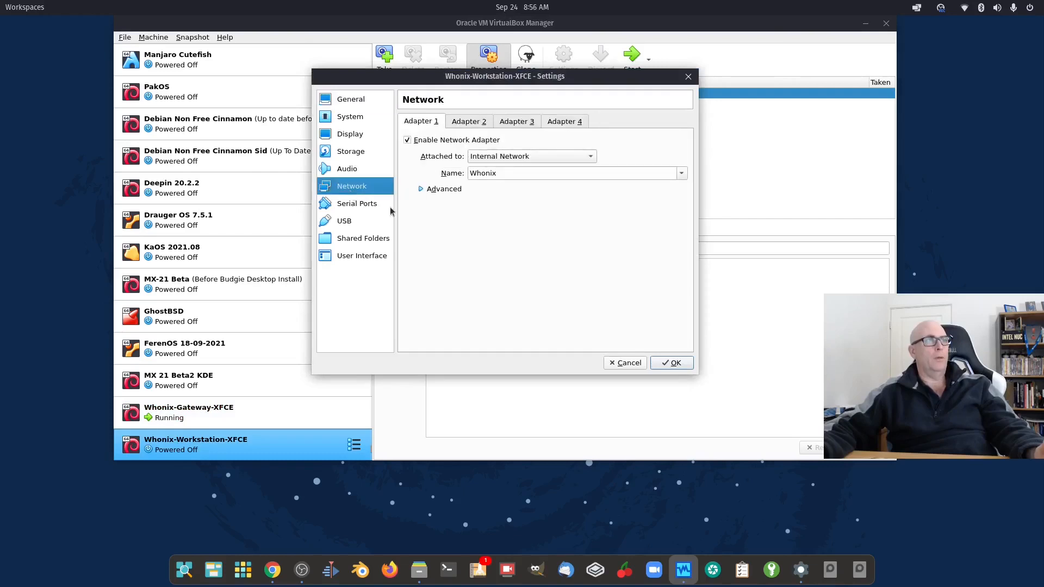
left_click(566, 163)
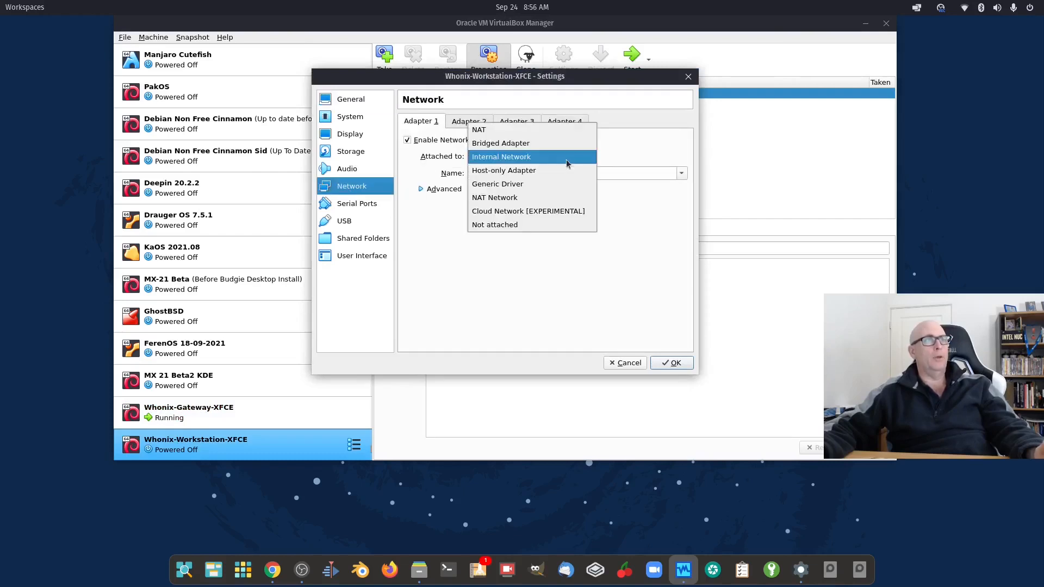
left_click(541, 142)
left_click(672, 363)
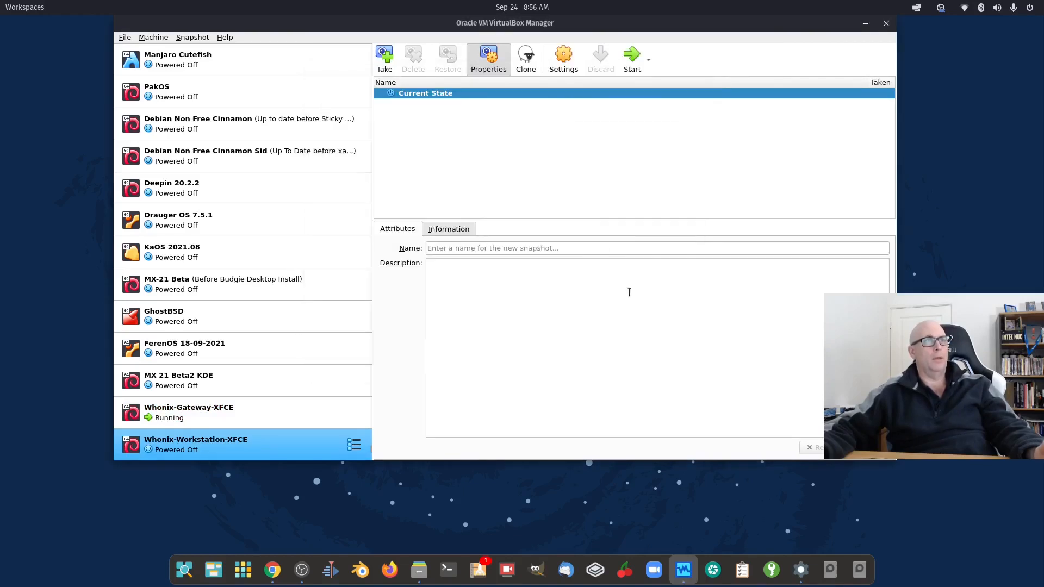
Start the Whonix-Workstation-XFCE machine and run System Check in it to test the Tor connection
left_click(631, 59)
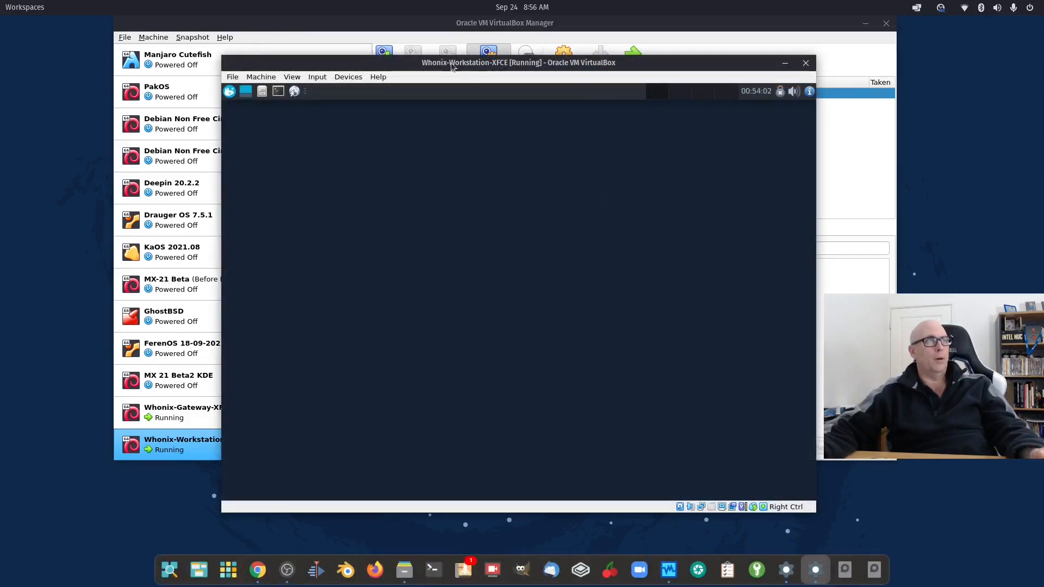
left_click(232, 92)
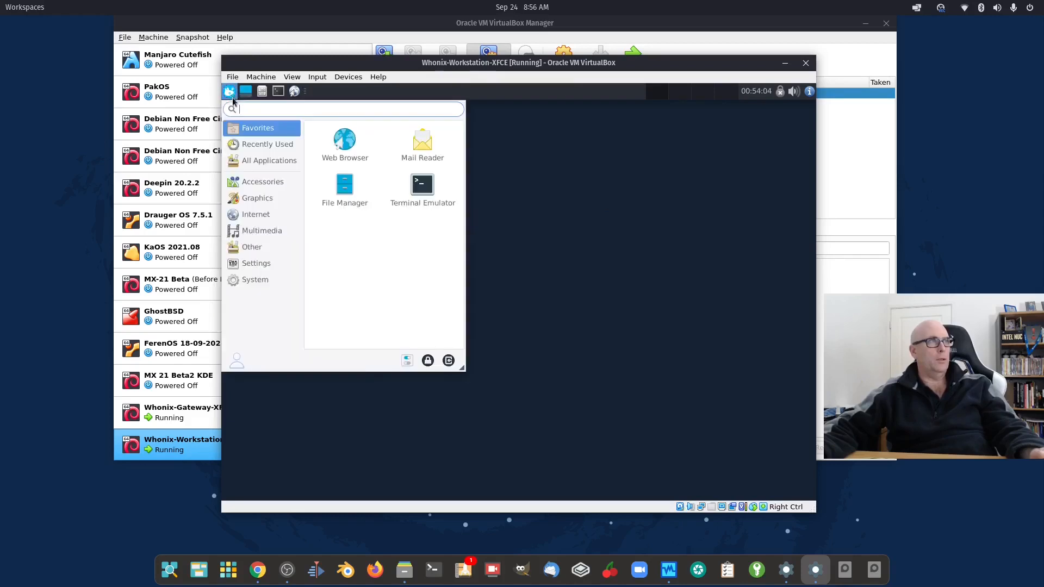
left_click(421, 153)
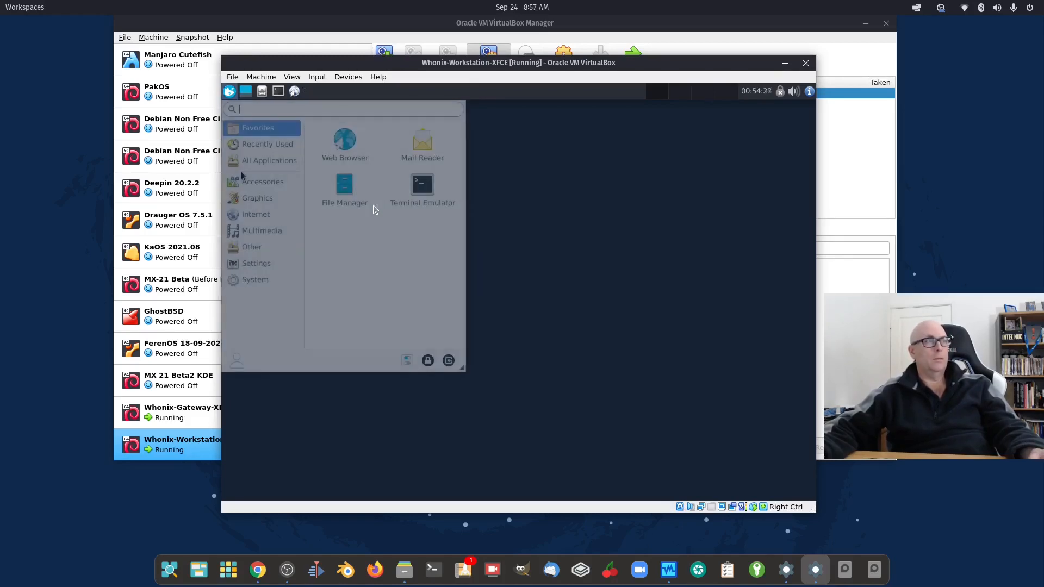
mouse_move(266, 144)
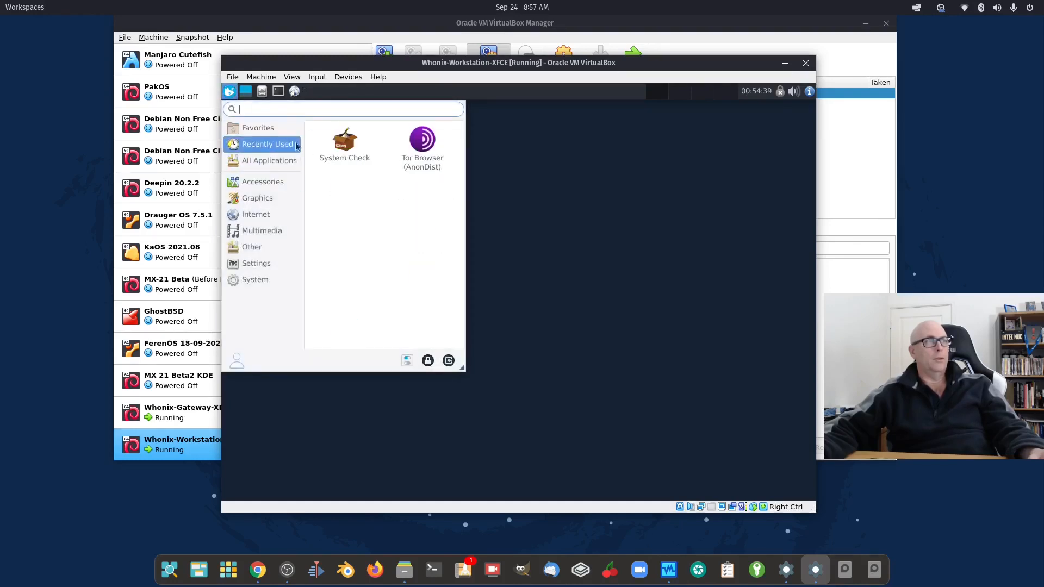
left_click(342, 146)
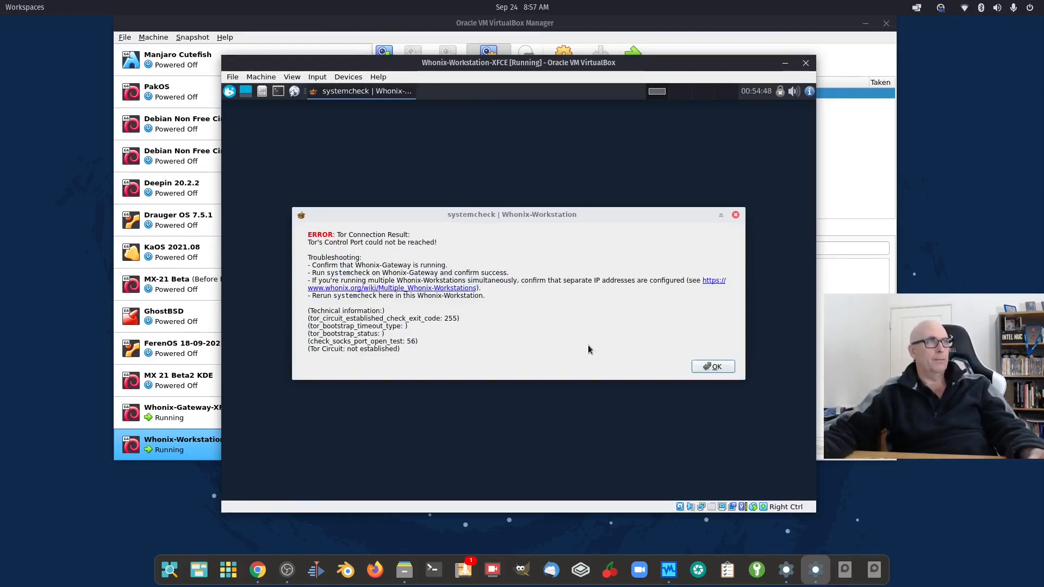
Dismiss the report, rerun System Check in the Whonix workstation, and try to open pctlc.com.au in Tor Browser
left_click(713, 366)
left_click(229, 91)
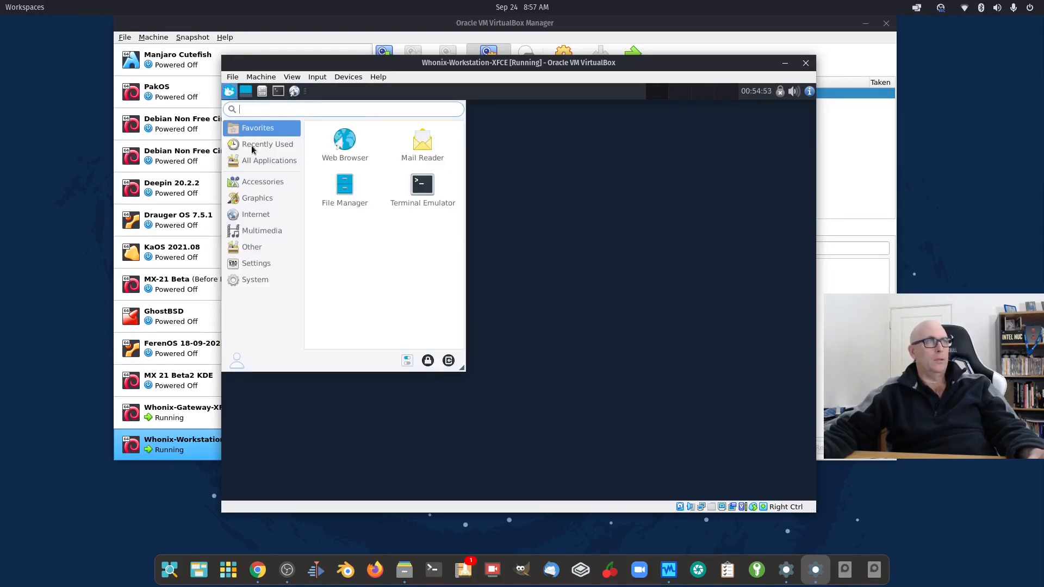
left_click(252, 149)
left_click(423, 146)
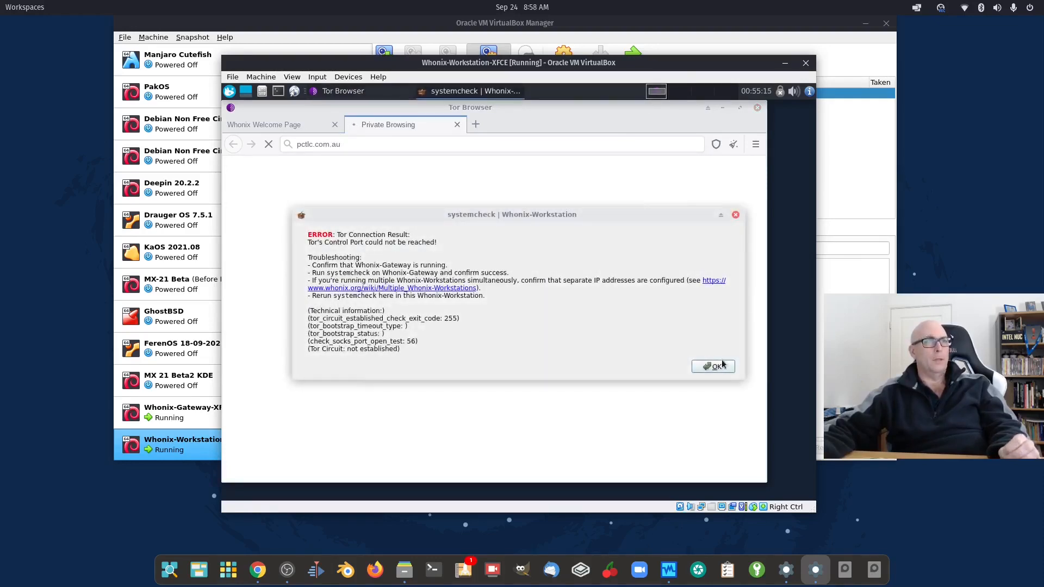
Dismiss the System Check report, quit Tor Browser with both tabs, and shut down the Whonix workstation guest
left_click(721, 363)
left_click(757, 108)
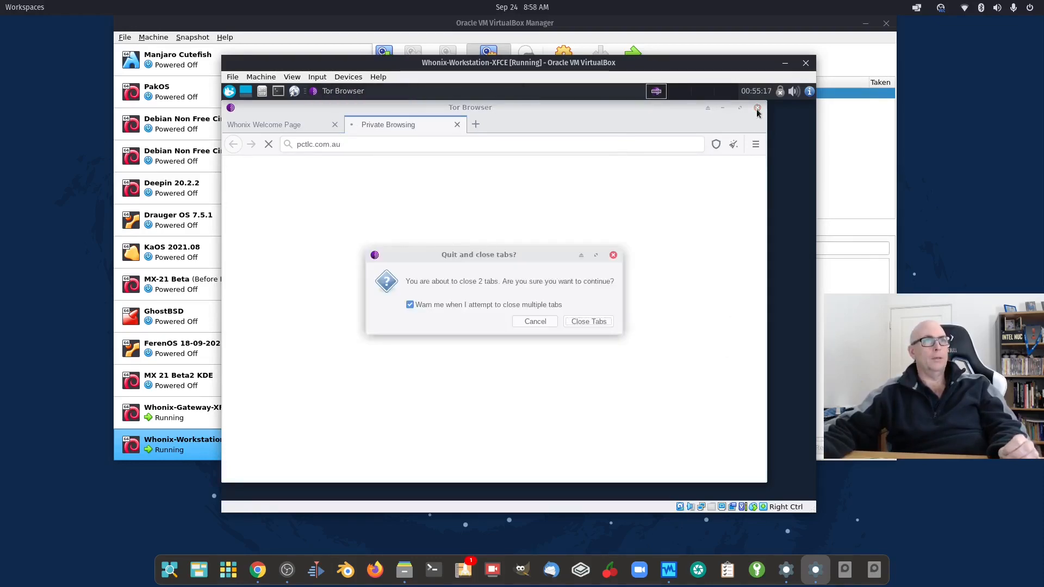
left_click(607, 322)
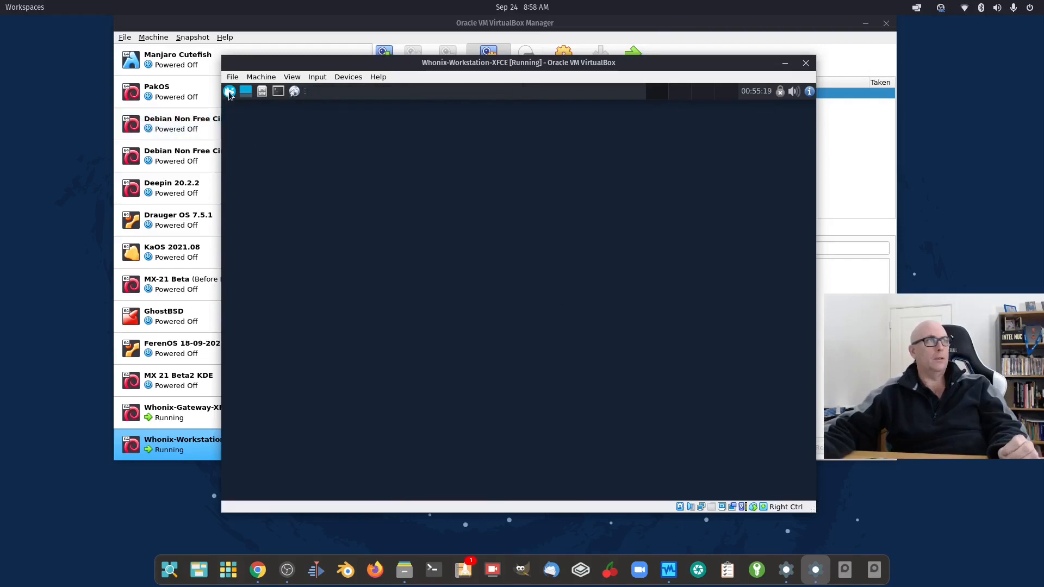
left_click(229, 91)
left_click(446, 361)
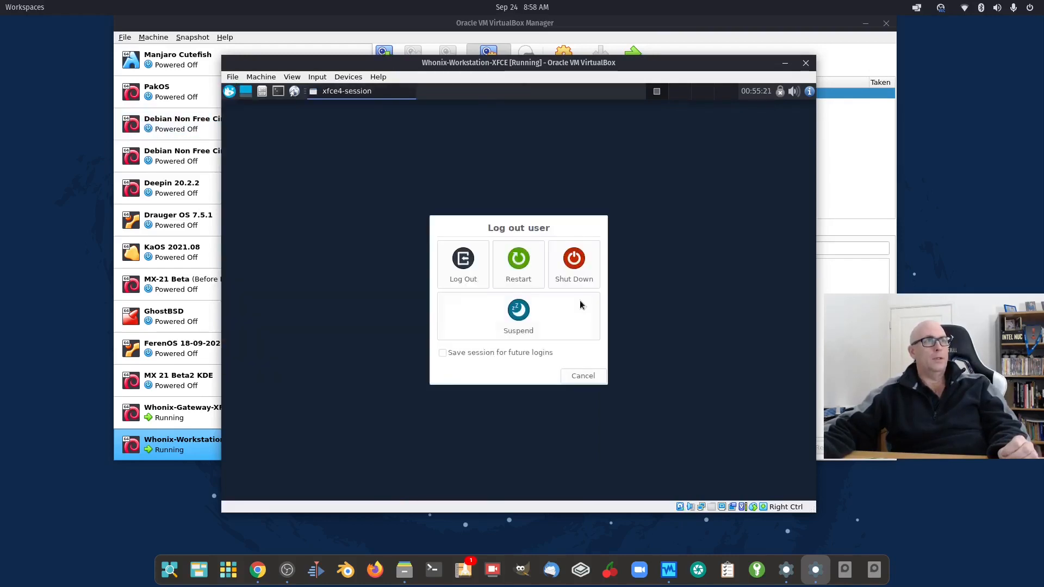
left_click(575, 267)
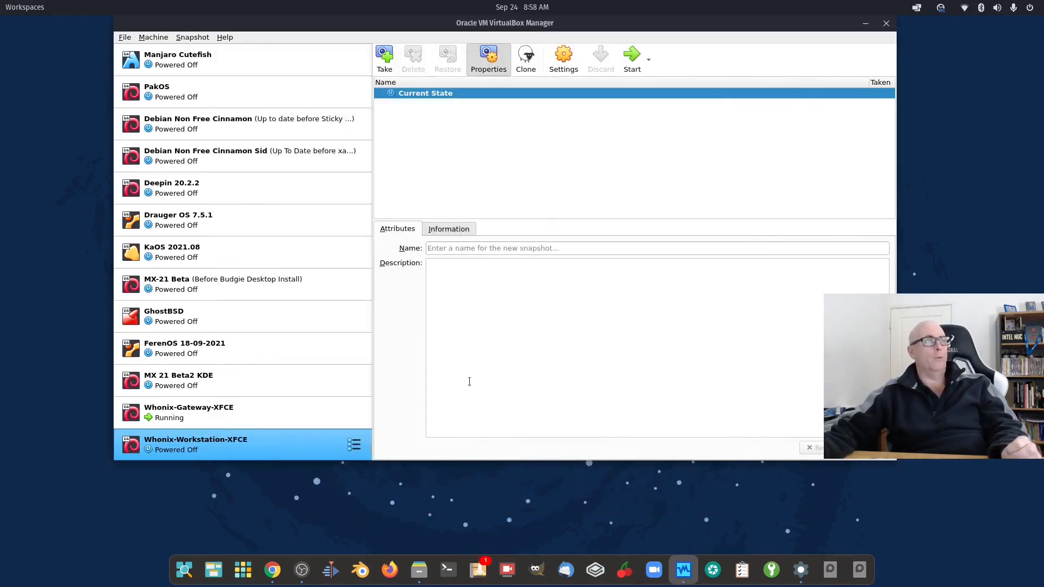
Attach network Adapter 1 of the Whonix-Workstation-XFCE machine to Internal Network and start the machine
key("ctrl+s")
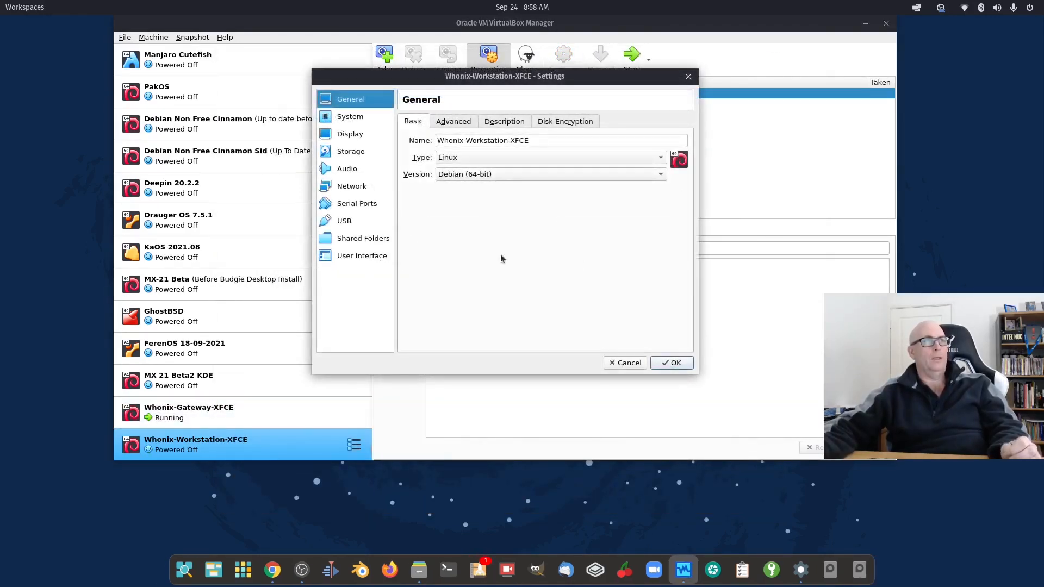
left_click(351, 191)
left_click(563, 154)
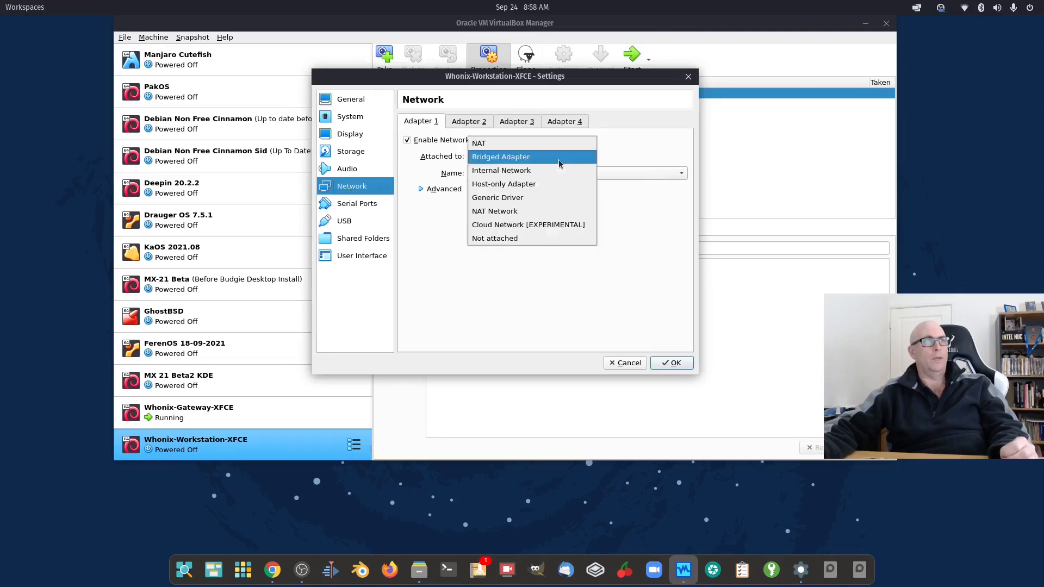
left_click(522, 170)
left_click(671, 363)
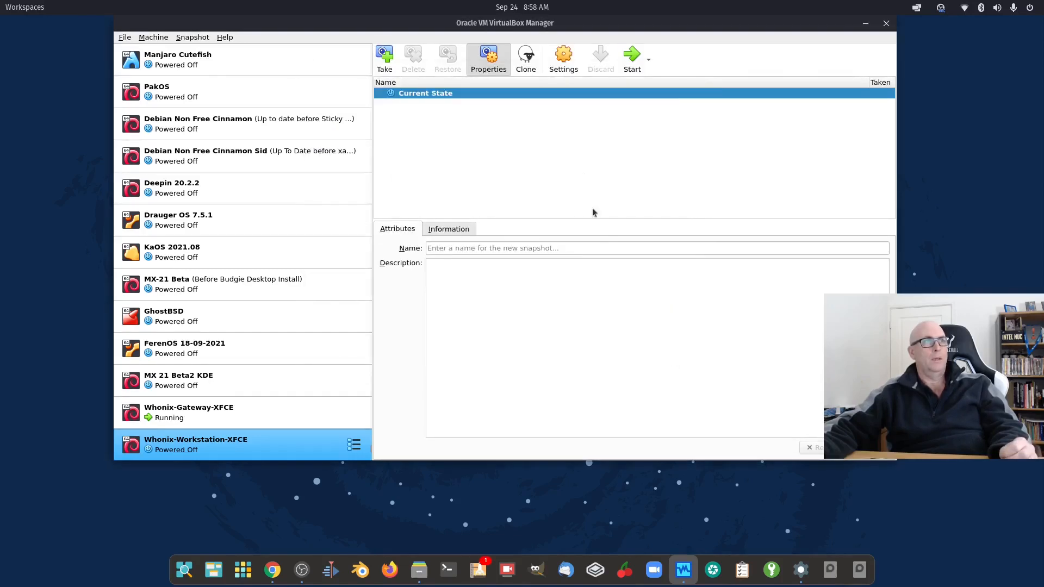
left_click(631, 57)
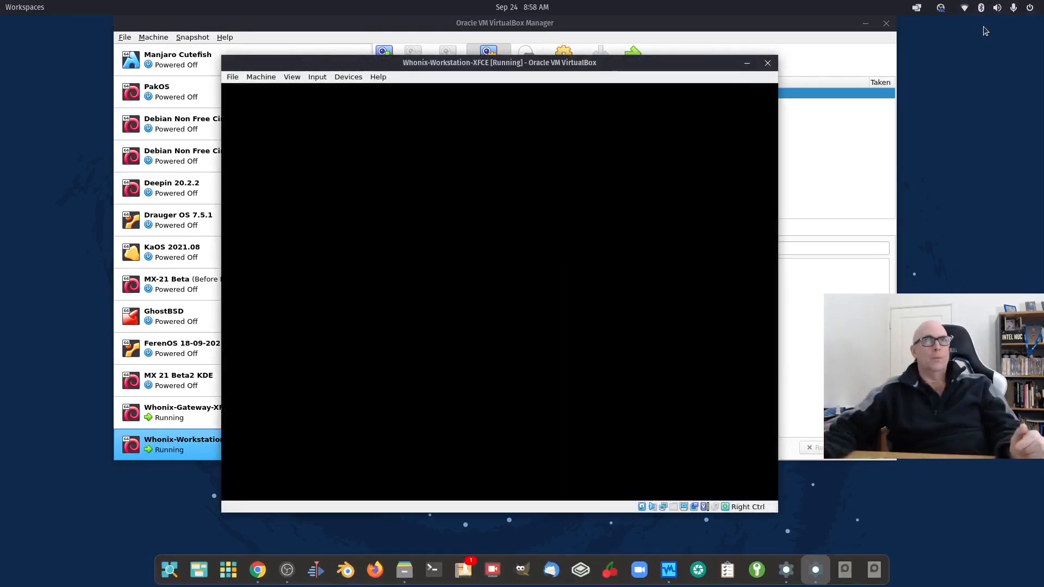
Check which Wi-Fi network the host computer uses in its list of available networks, leaving the selection unchanged
left_click(991, 13)
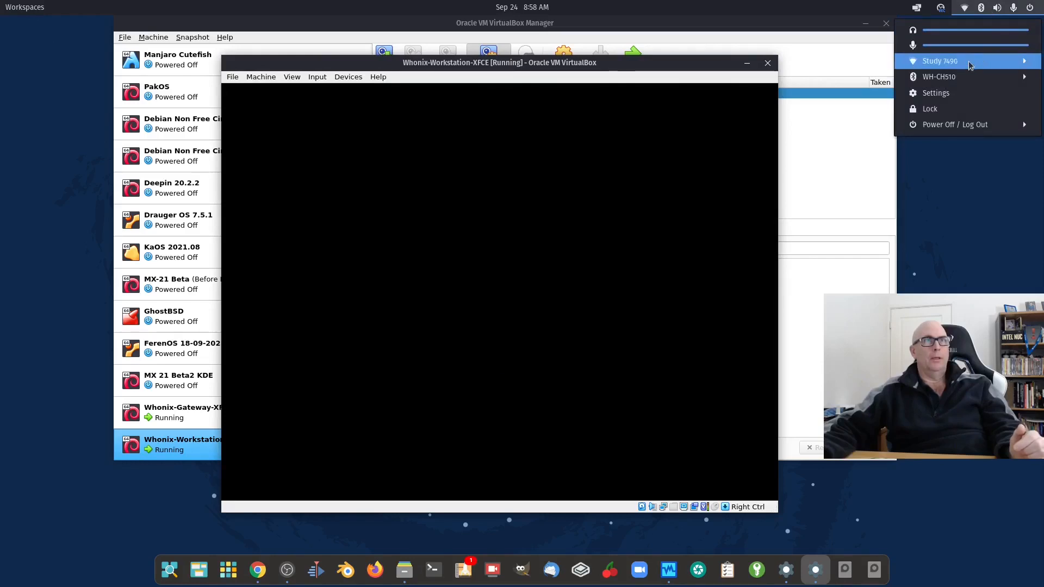
left_click(970, 64)
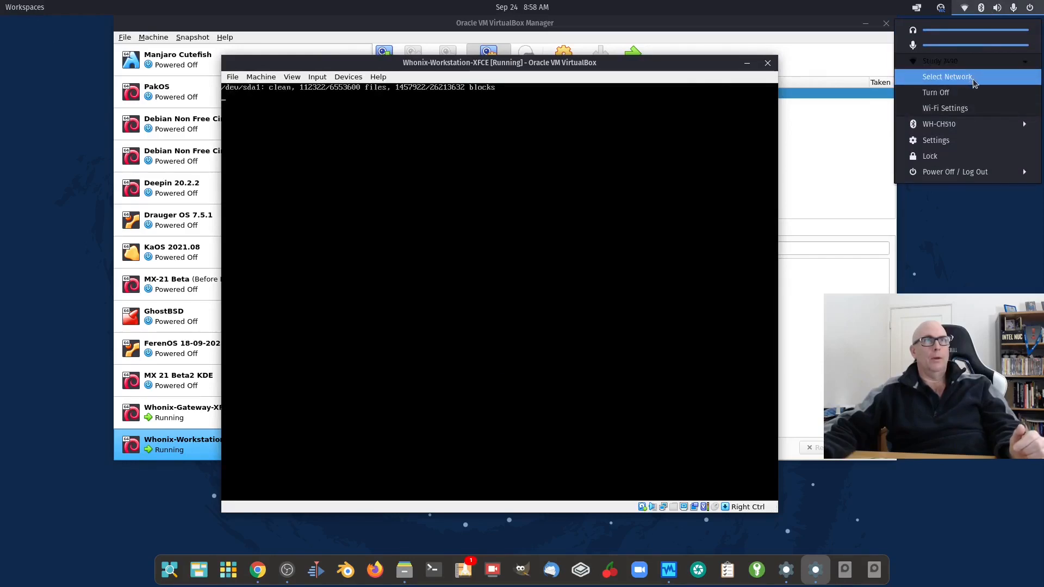
left_click(970, 270)
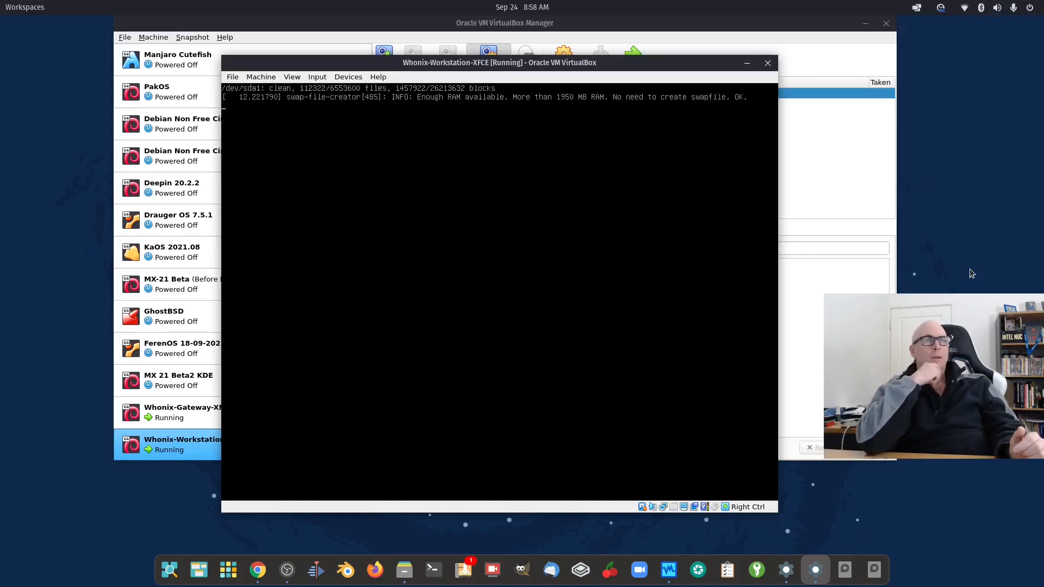
left_click(998, 9)
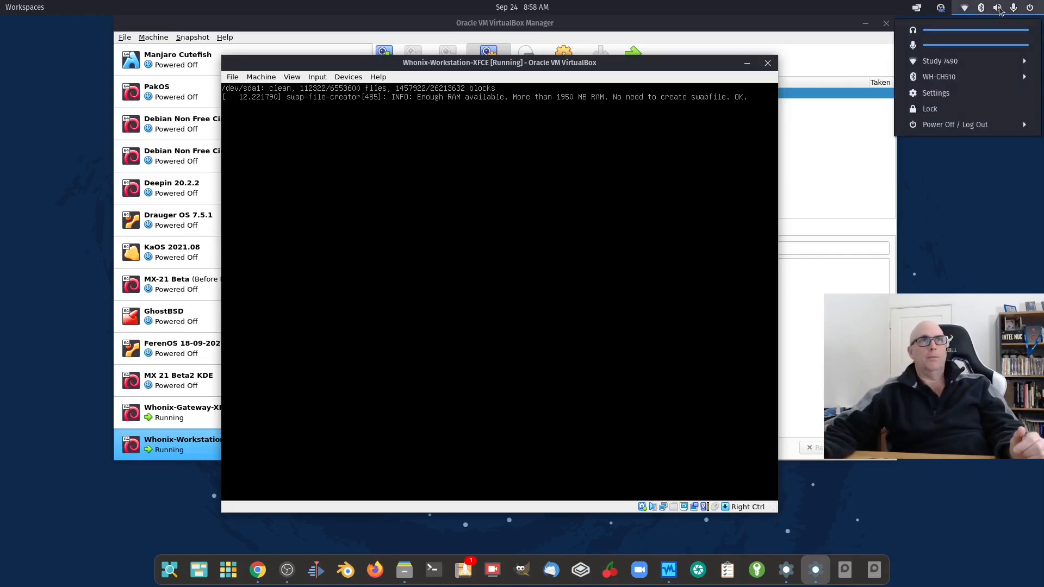
left_click(984, 63)
left_click(983, 75)
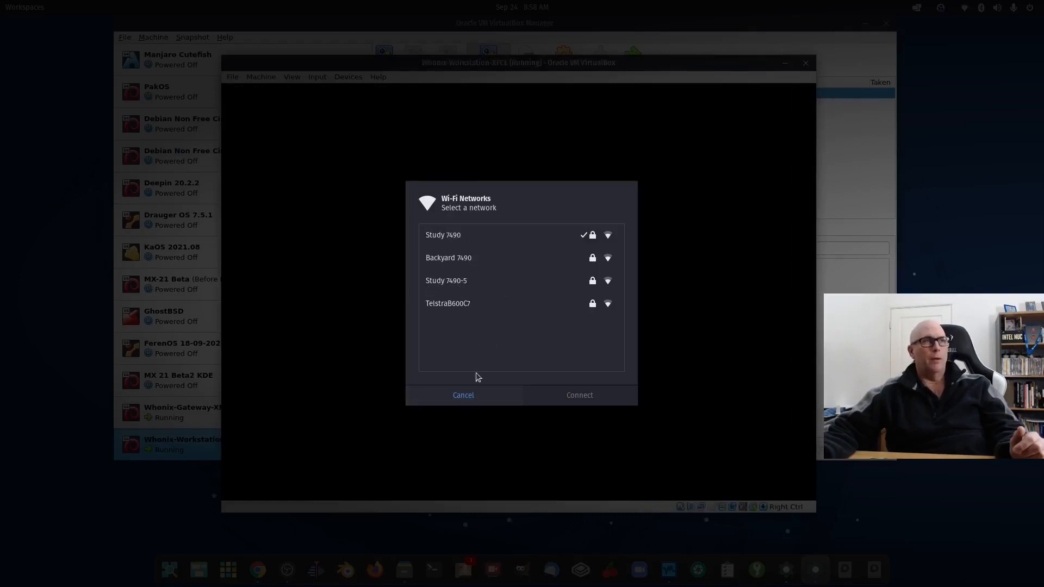
left_click(472, 397)
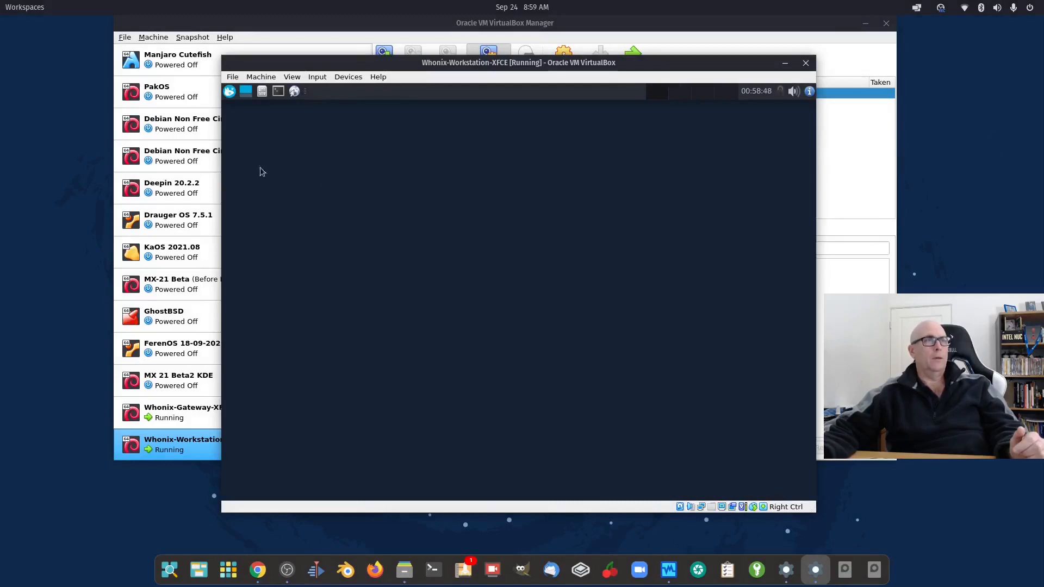
Run System Check in the restarted Whonix workstation and dismiss the finished report
left_click(230, 91)
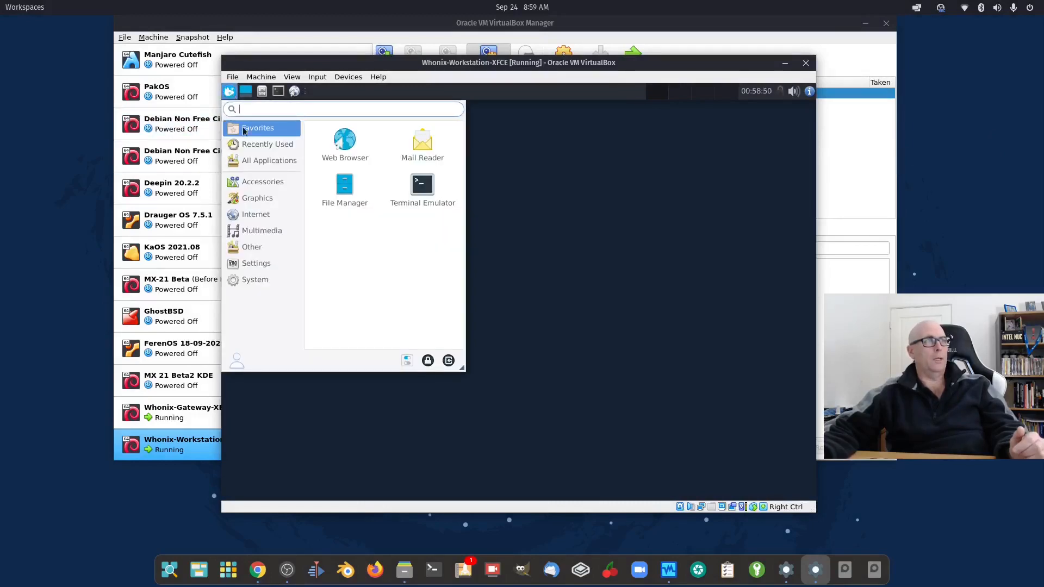
mouse_move(249, 144)
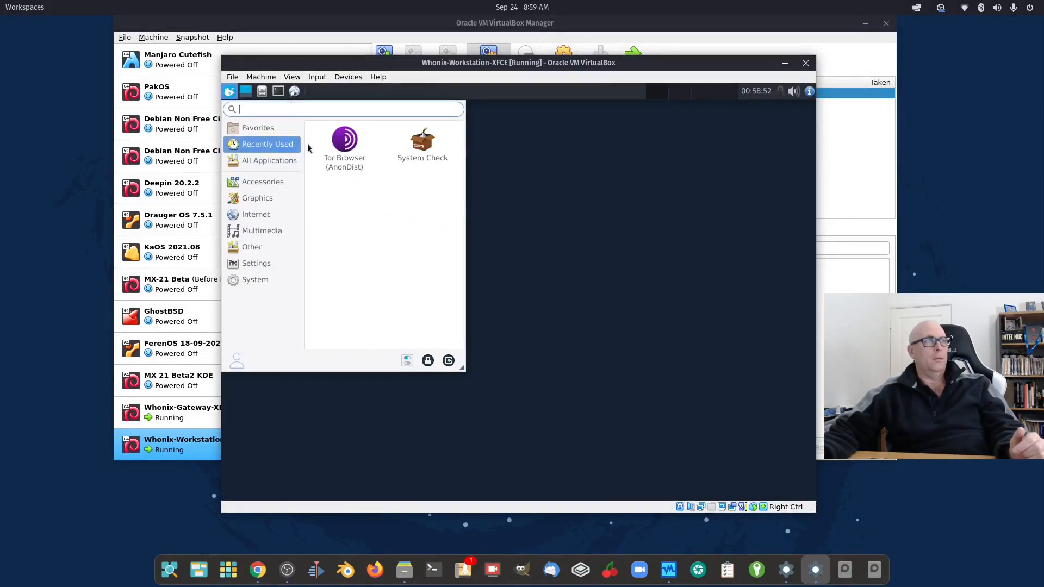
left_click(441, 151)
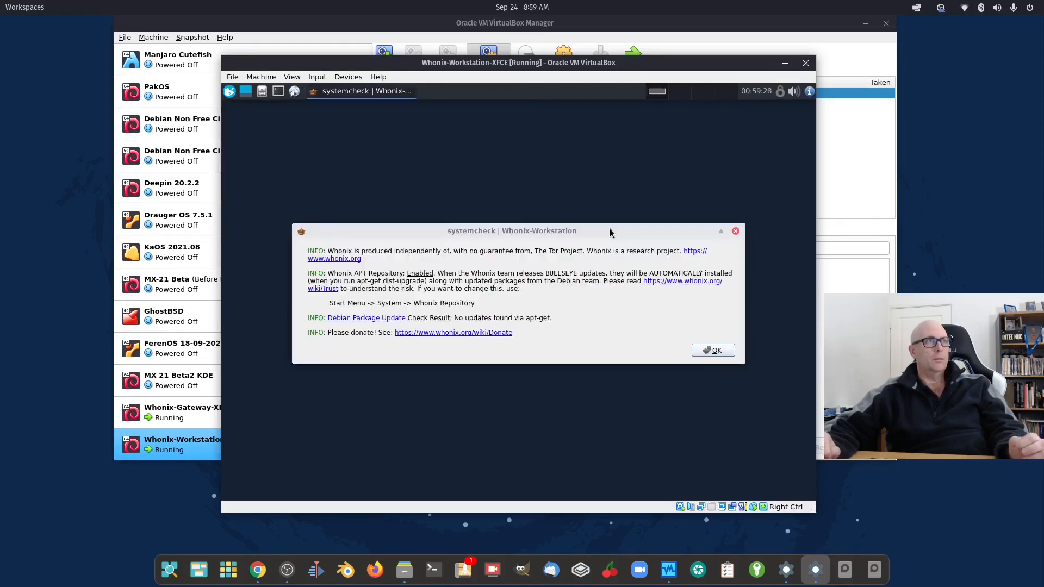
left_click(703, 352)
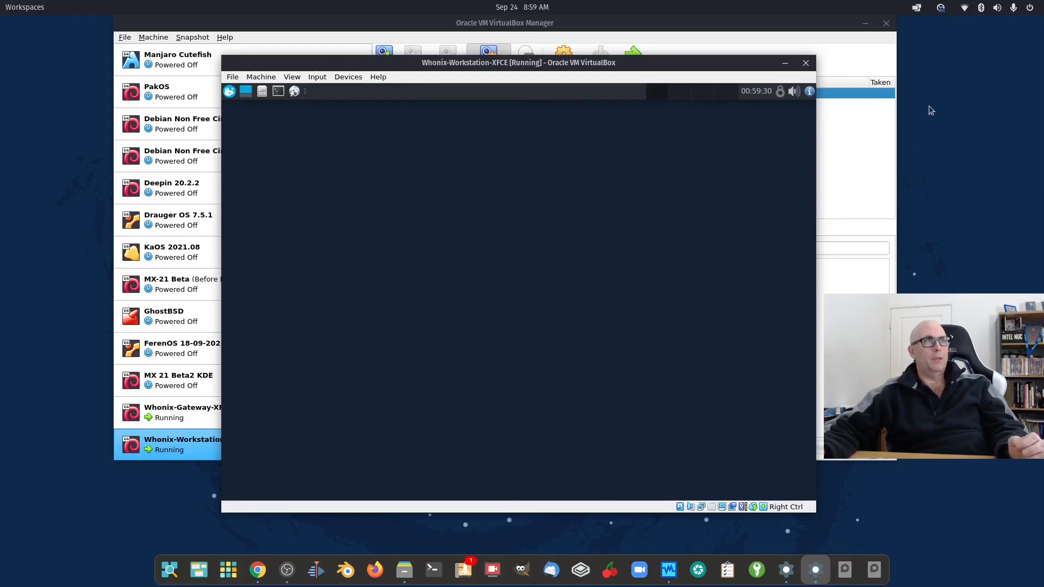
Connect the host computer to the Study 7490-5 Wi-Fi network and check the active connection
left_click(981, 7)
left_click(967, 61)
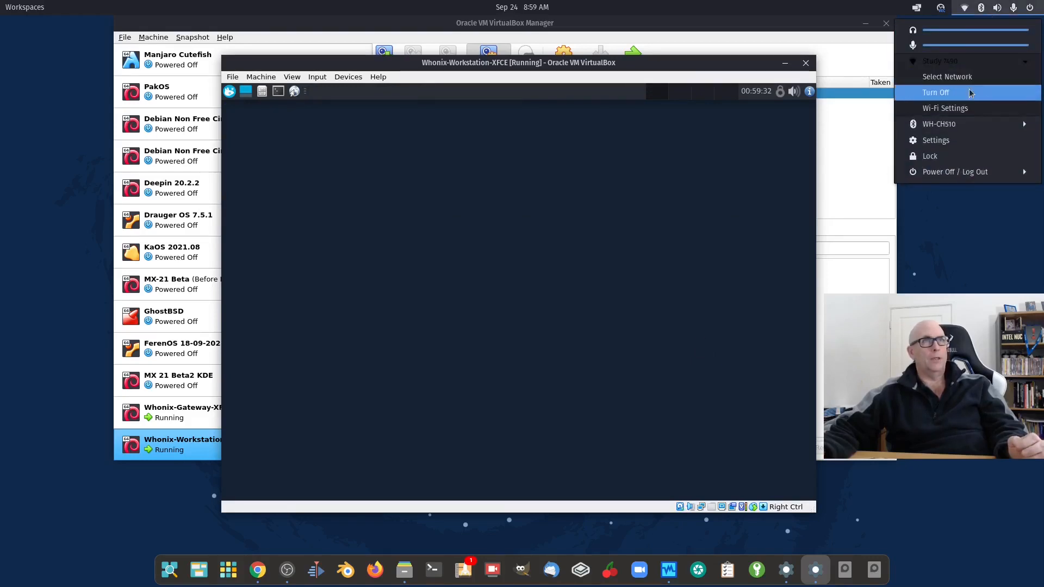
left_click(971, 78)
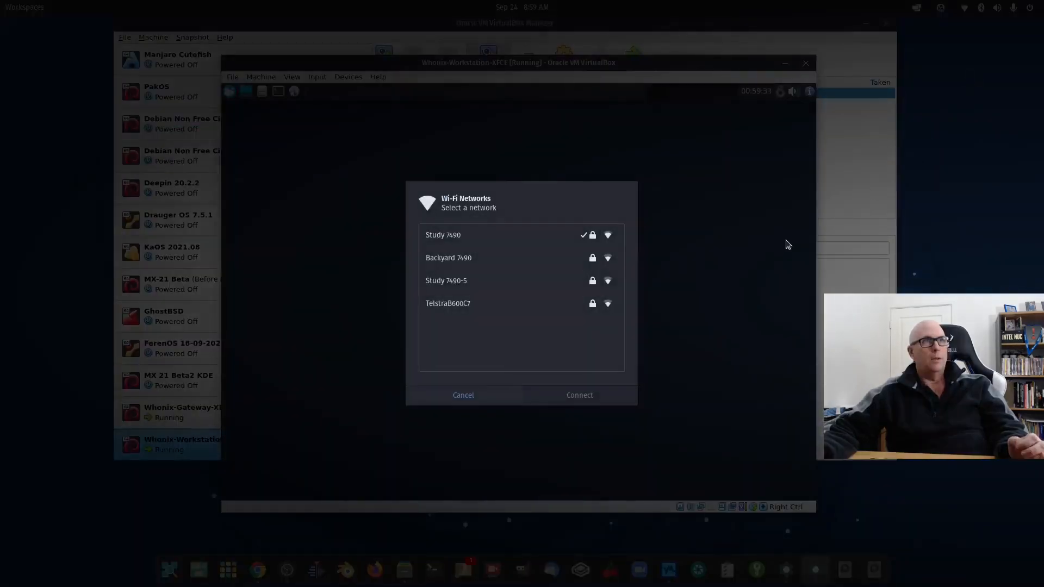
left_click(445, 281)
left_click(572, 393)
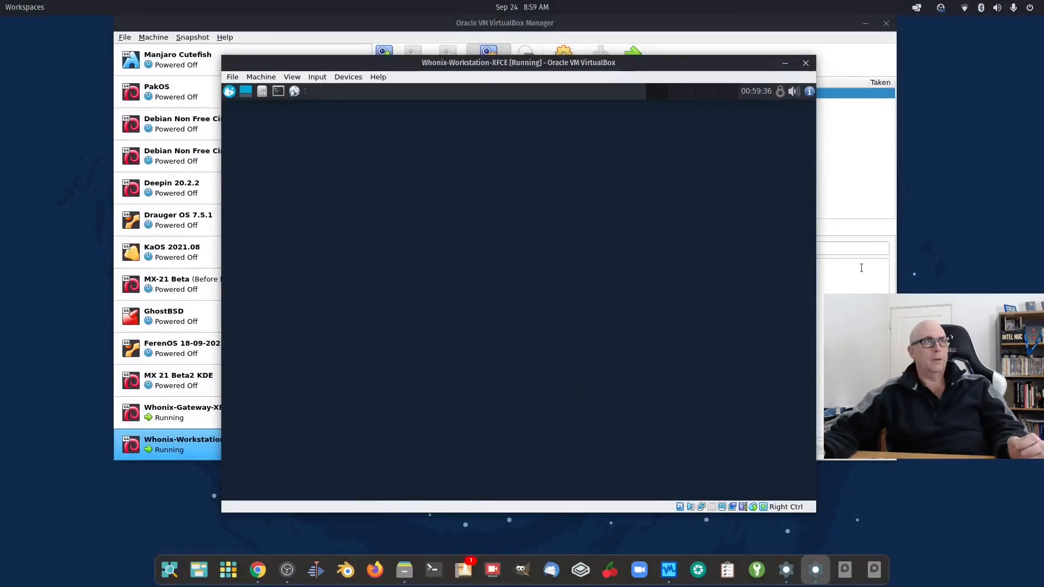
left_click(1012, 12)
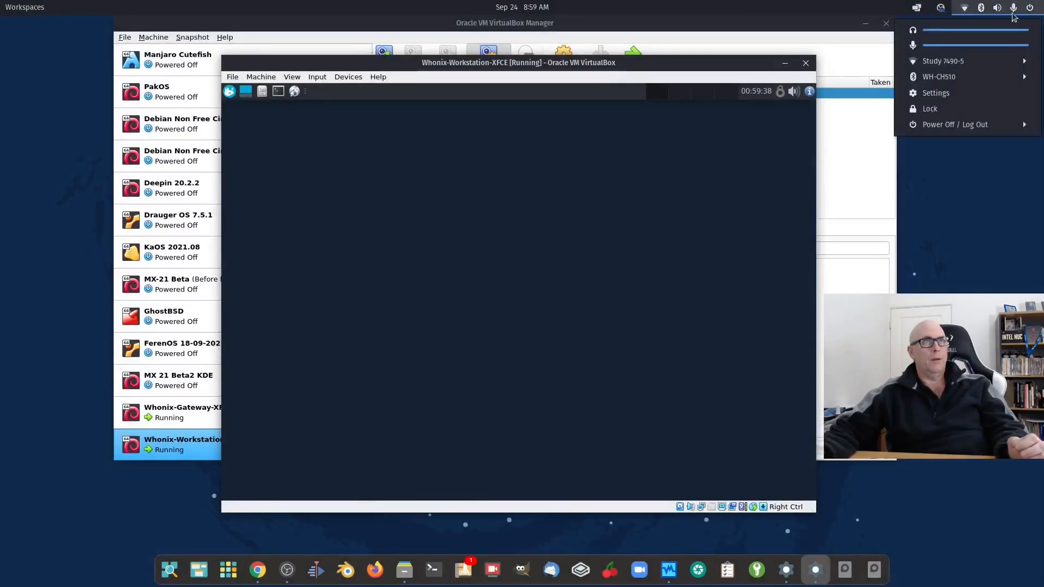
left_click(987, 251)
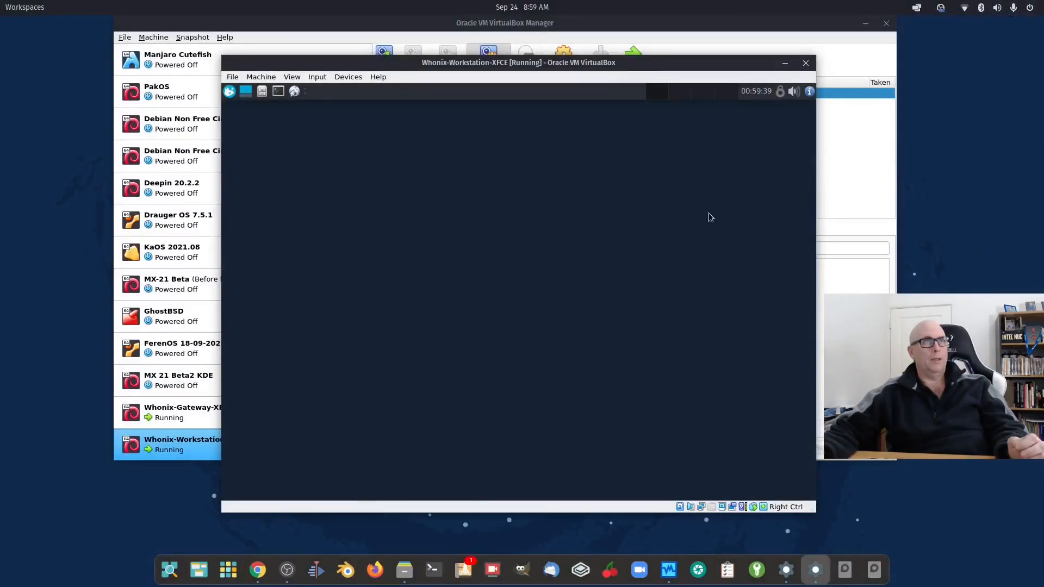
Load pctlc.com.au in the workstation's Tor Browser, and maximize the machine window and the browser window
left_click(230, 92)
left_click(266, 144)
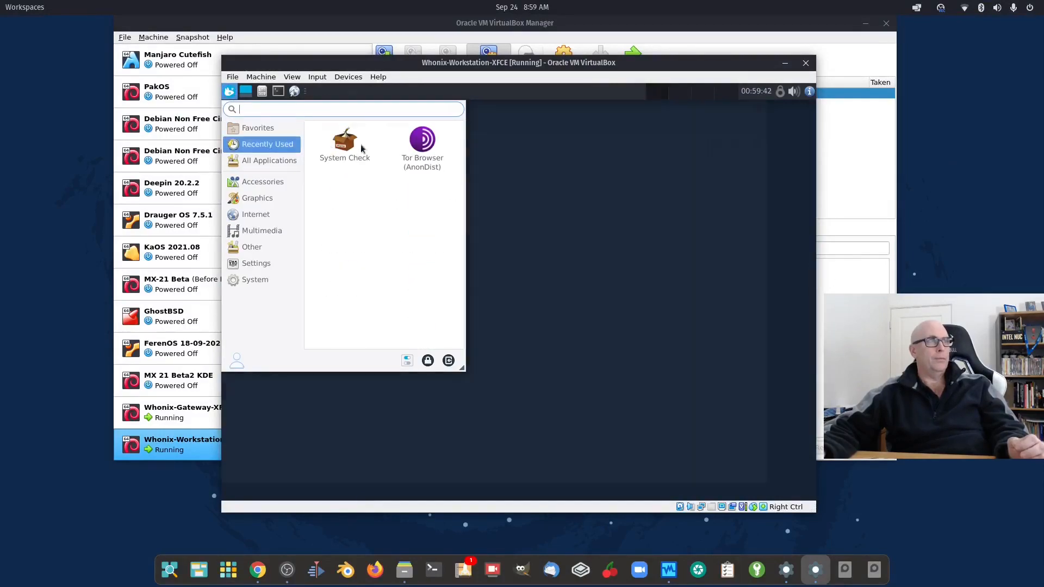
left_click(419, 142)
type("pctlc")
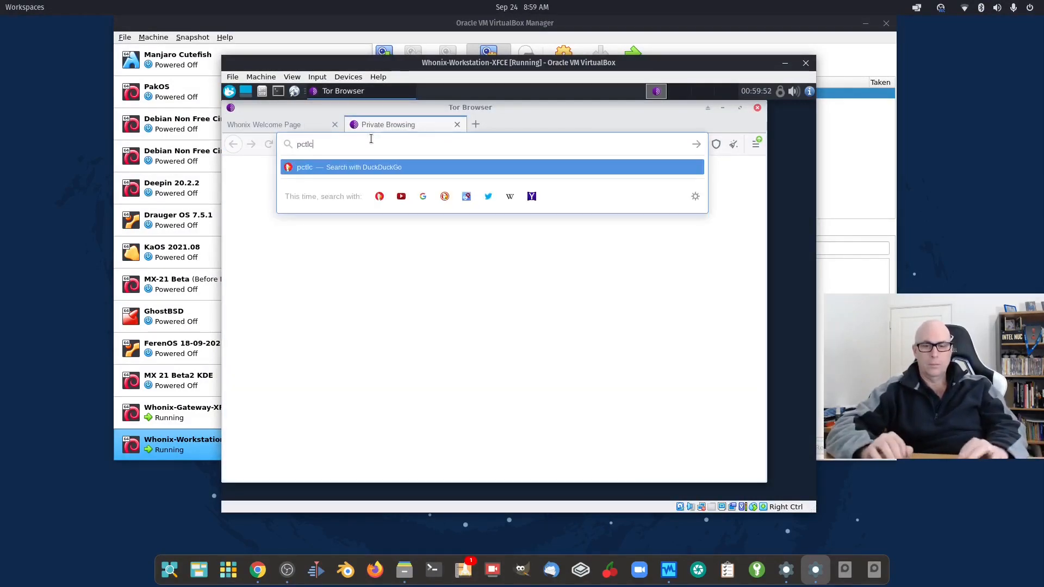
type(".com.au")
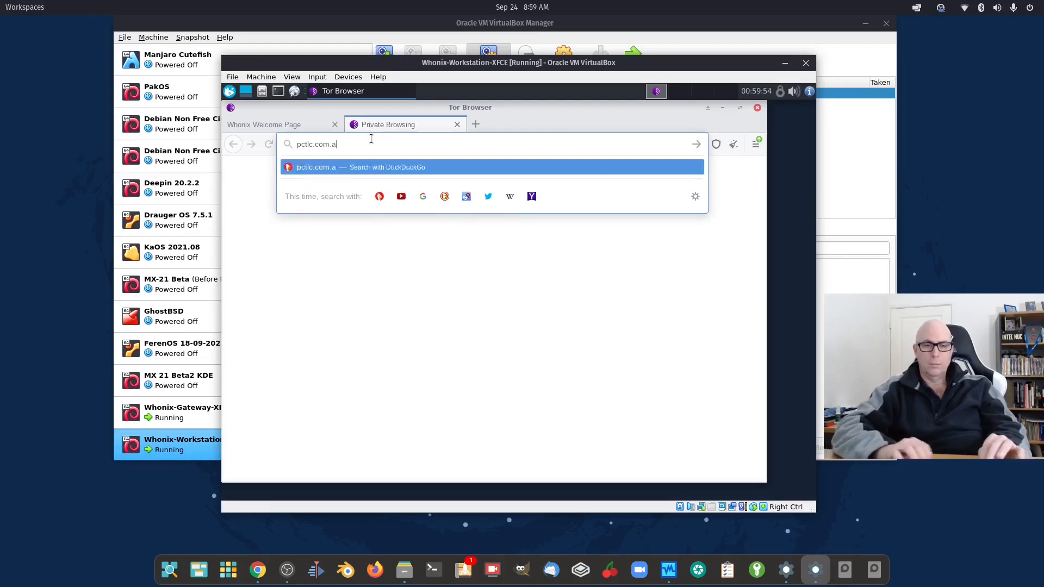
key("Return")
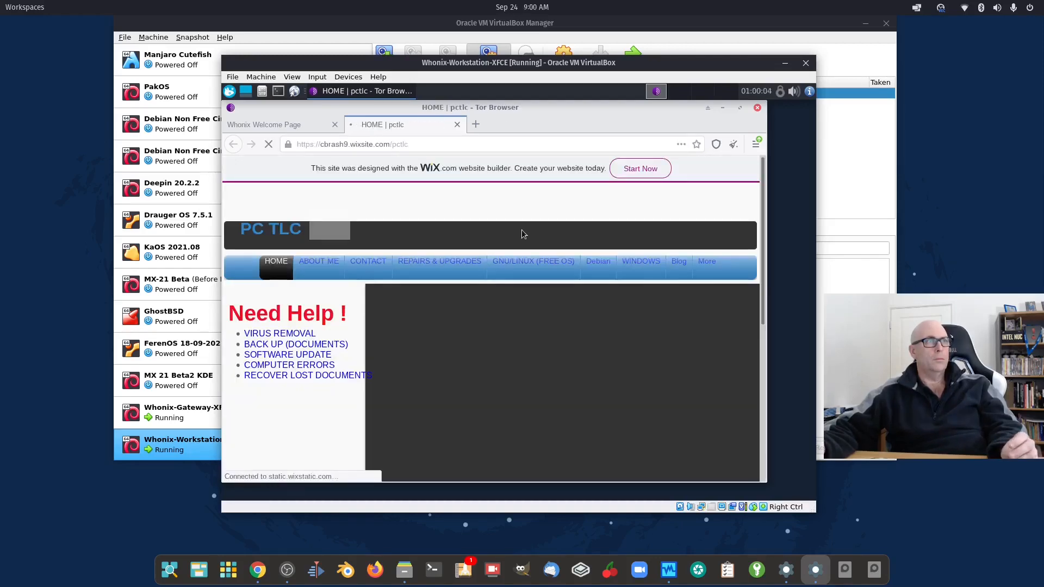
double_click(578, 63)
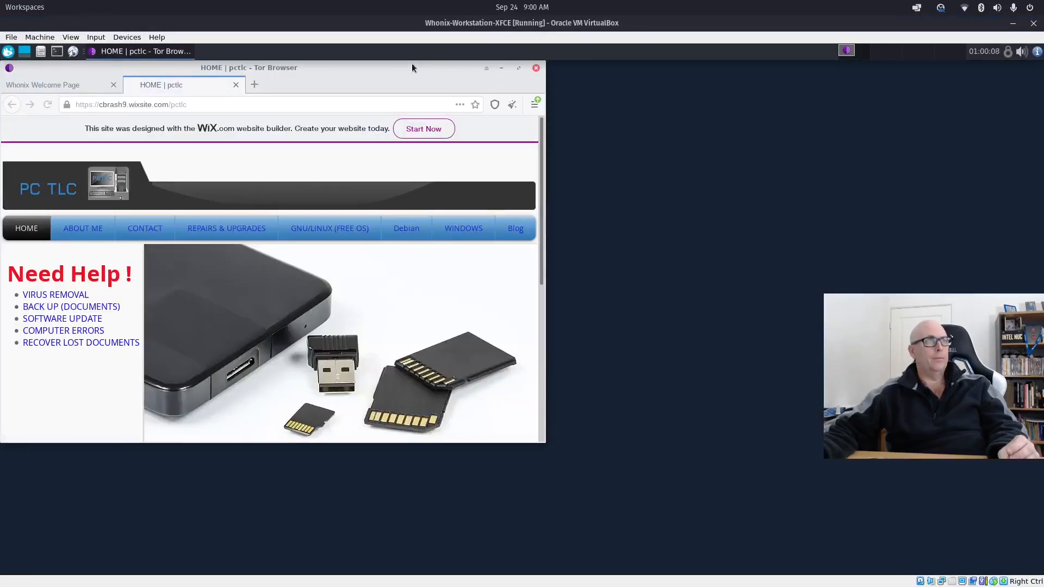
double_click(403, 67)
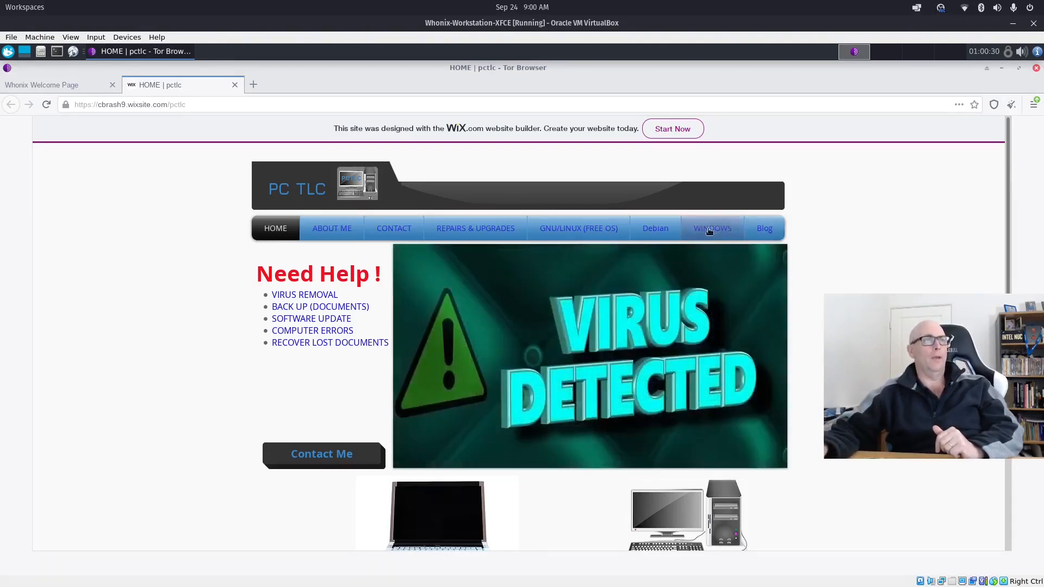
View the website's WINDOWS page, return to its HOME page, and close the website's tab
left_click(725, 229)
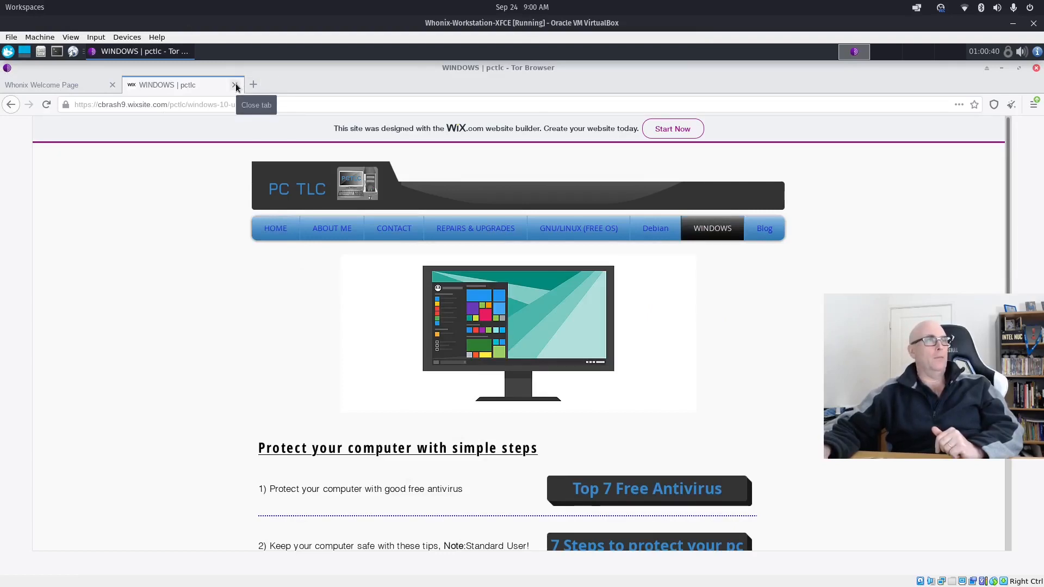
left_click(277, 225)
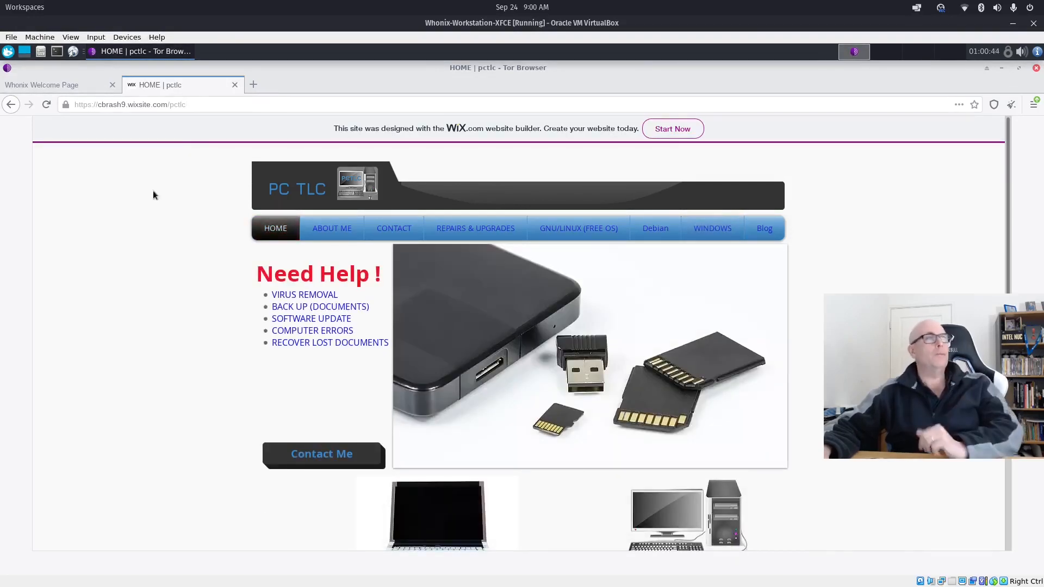
left_click(235, 85)
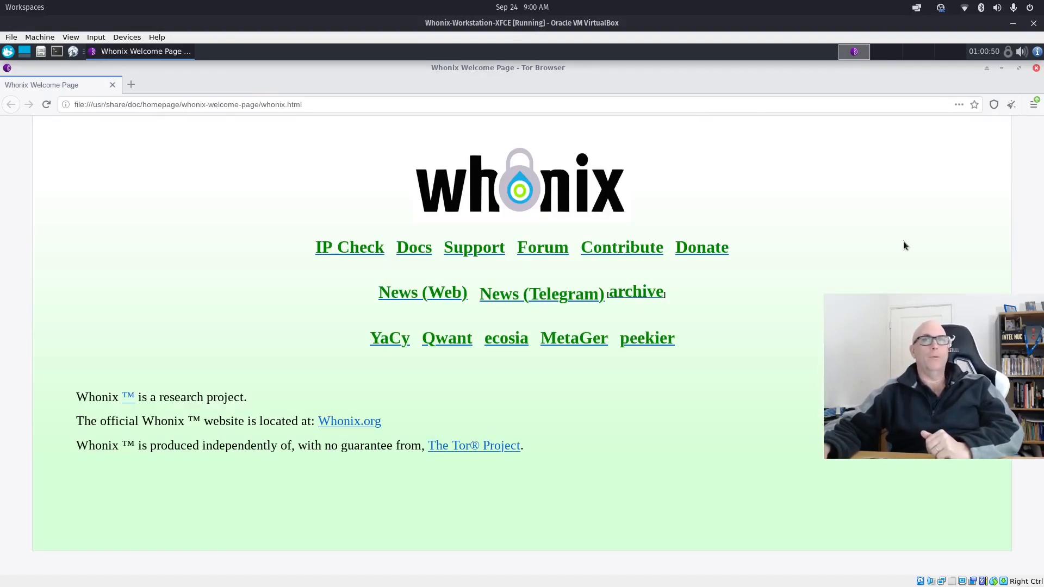
Load youtube.com in the Tor Browser tab showing the Whonix Welcome Page
left_click(204, 104)
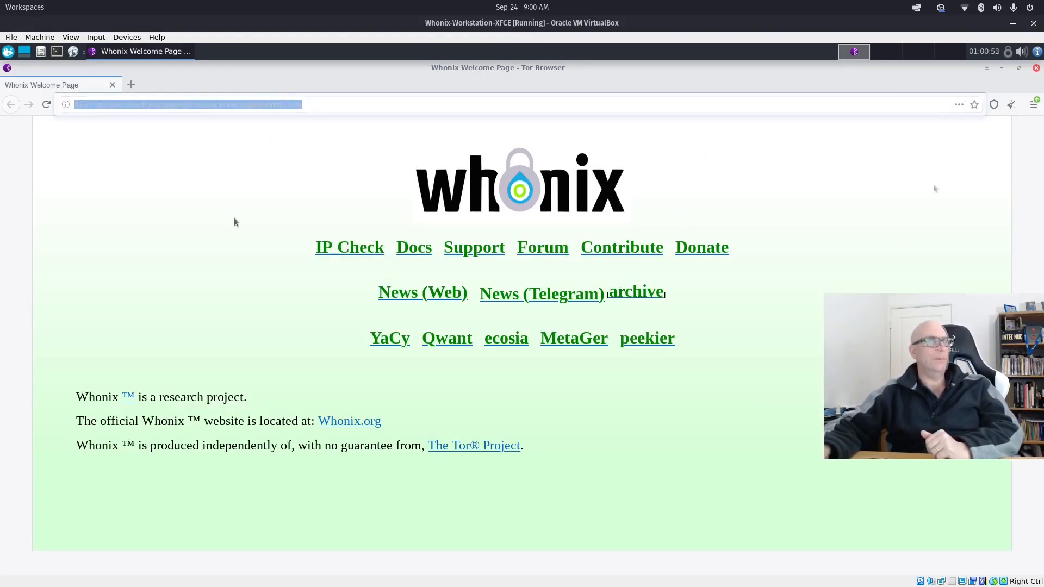
type("youtu")
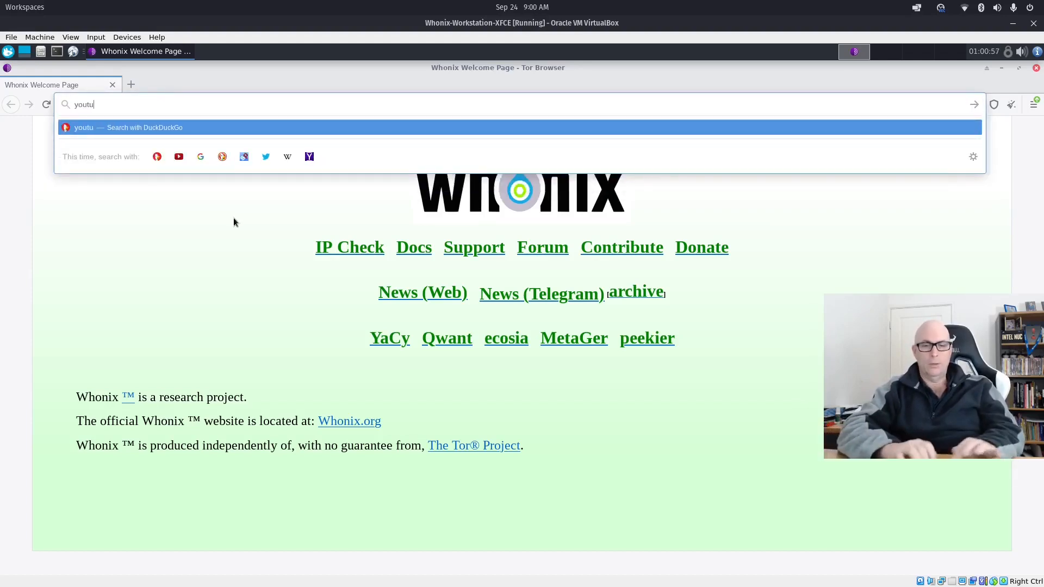
type("be.com")
key("Return")
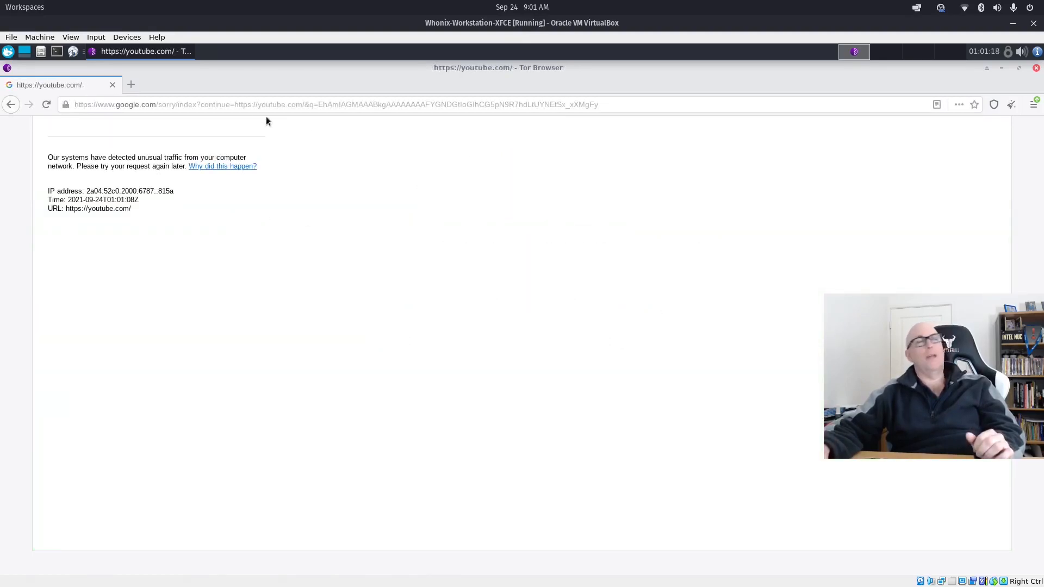
Load the news.com.au website in the same browser tab
left_click(171, 104)
type("news.co")
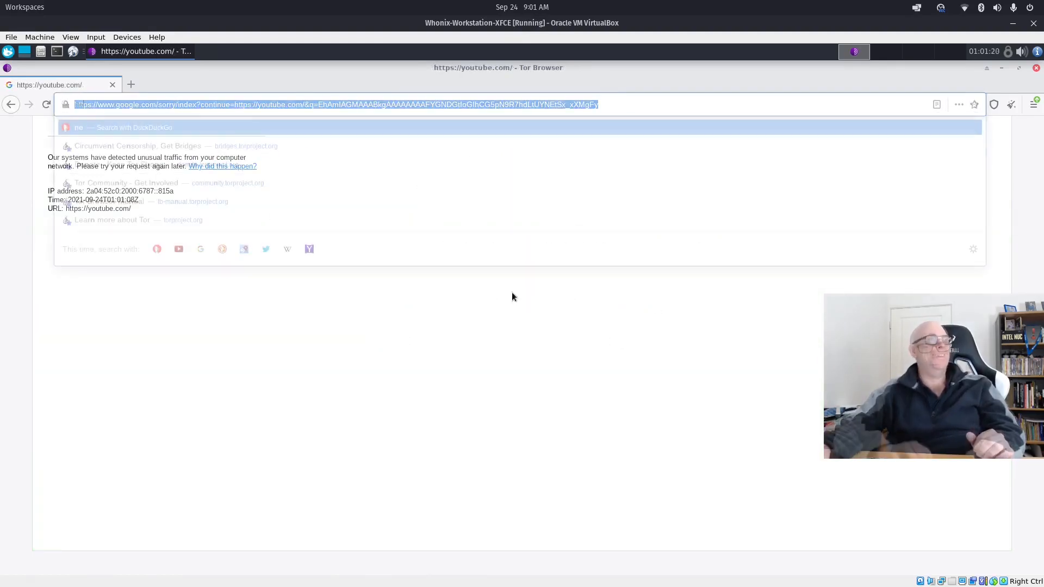
type("m.au")
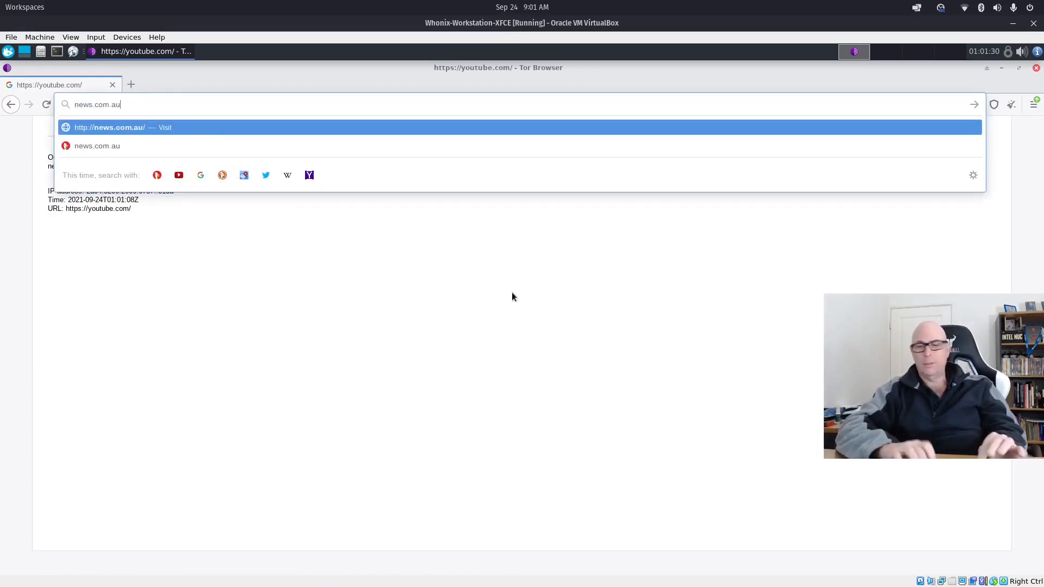
key("Return")
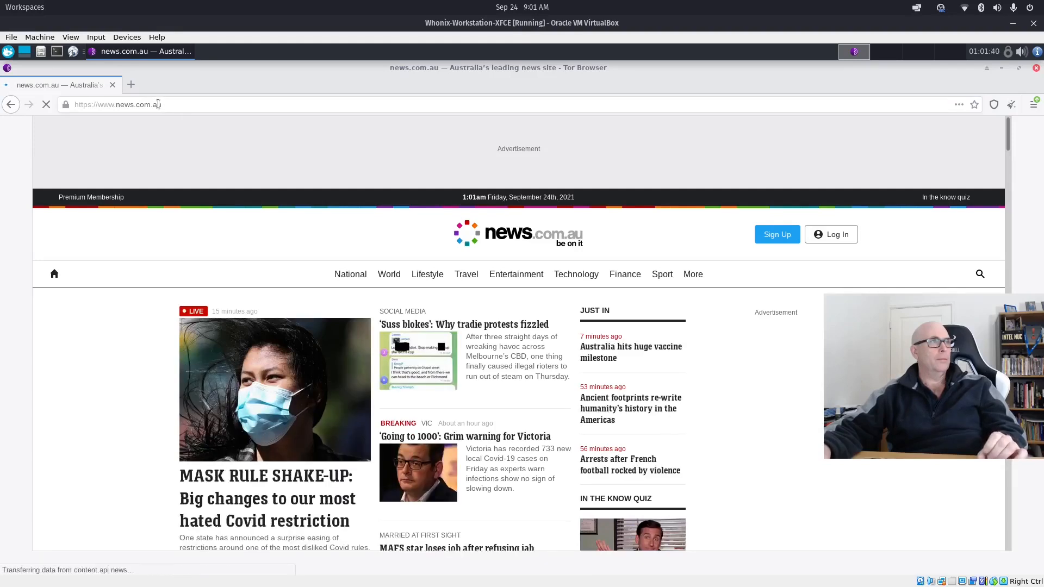
Try youtube.com again in the current tab and open the "Why did this happen?" explanation
left_click(158, 105)
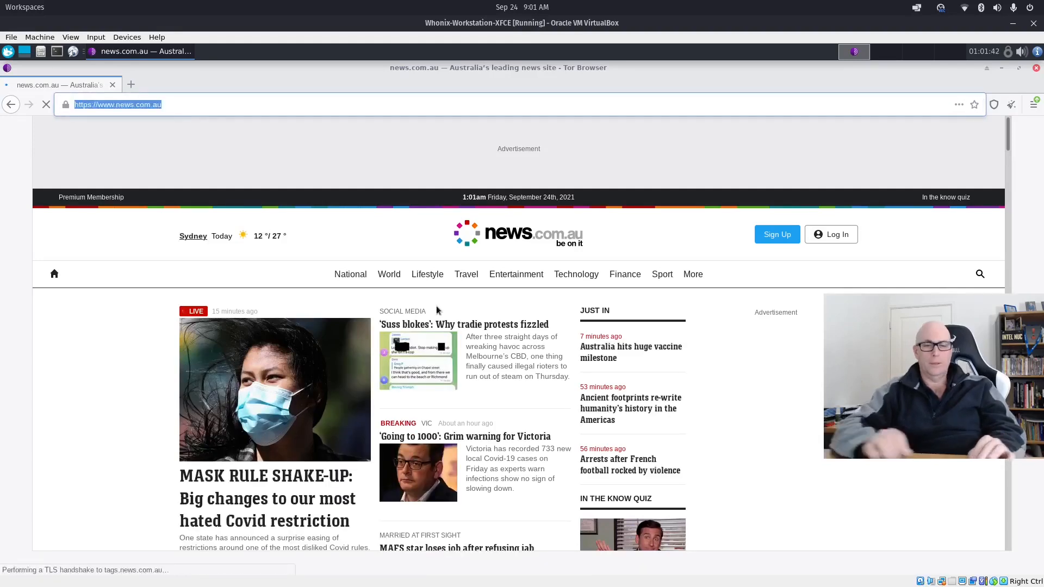
type("youtub")
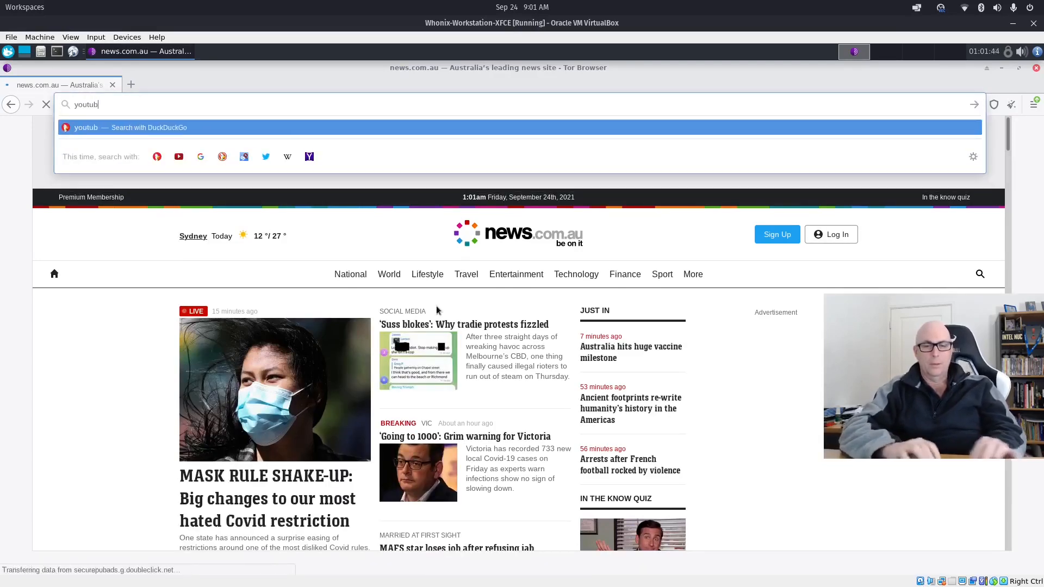
type("e.com")
key("Return")
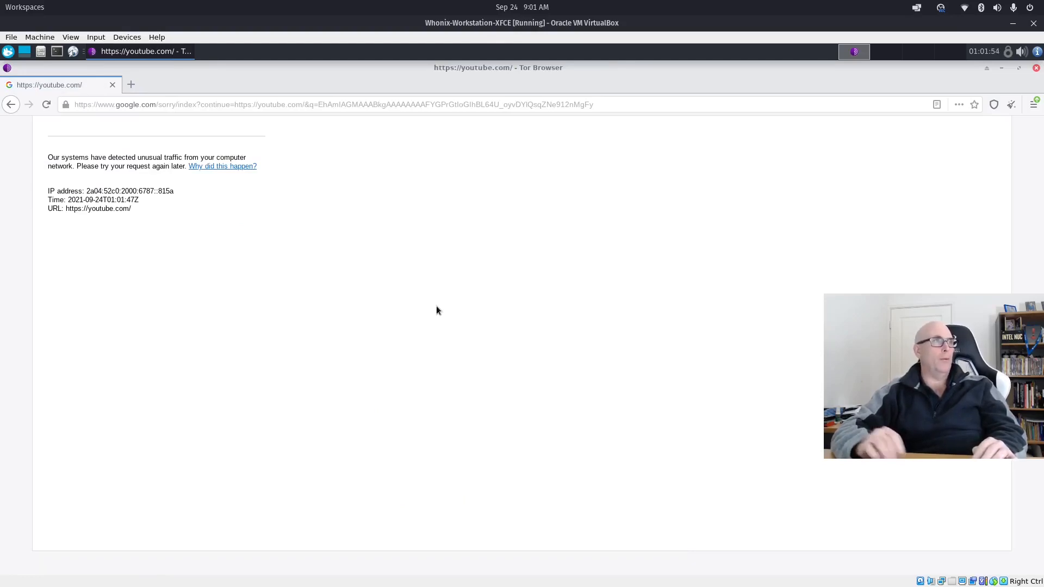
left_click(230, 166)
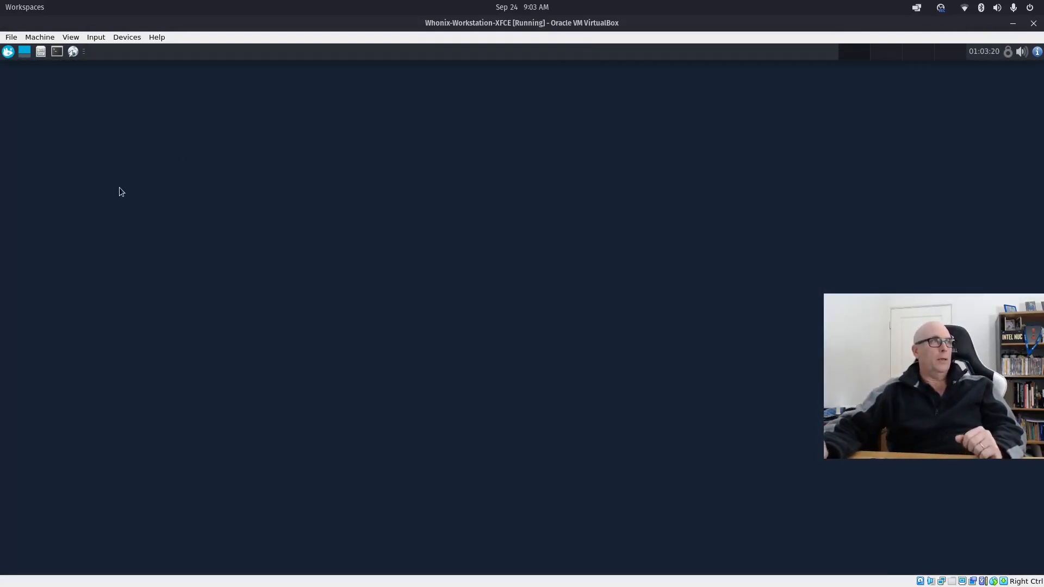
Relaunch Tor Browser in the workstation and maximize its window
left_click(7, 52)
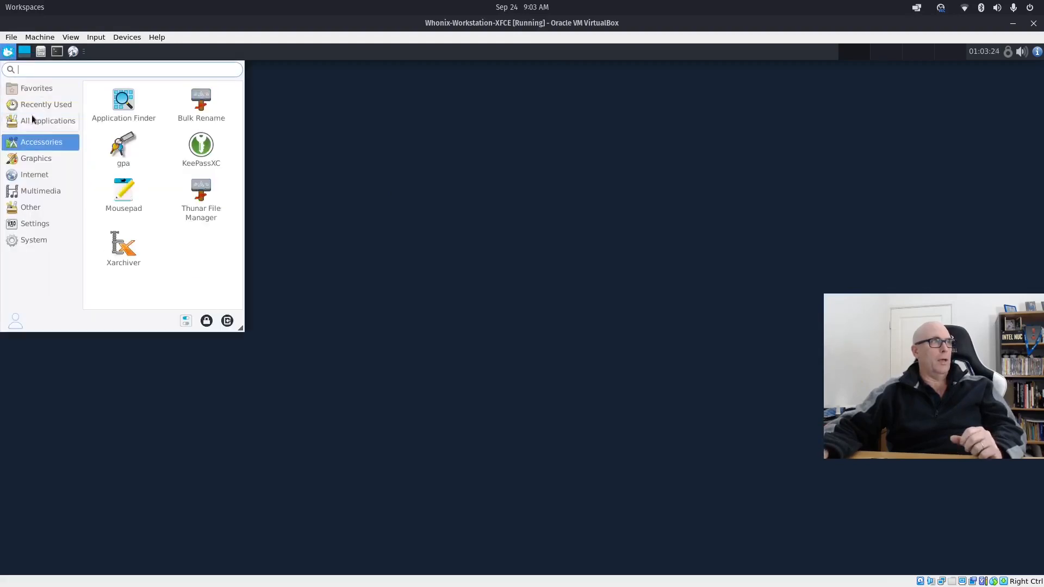
mouse_move(31, 116)
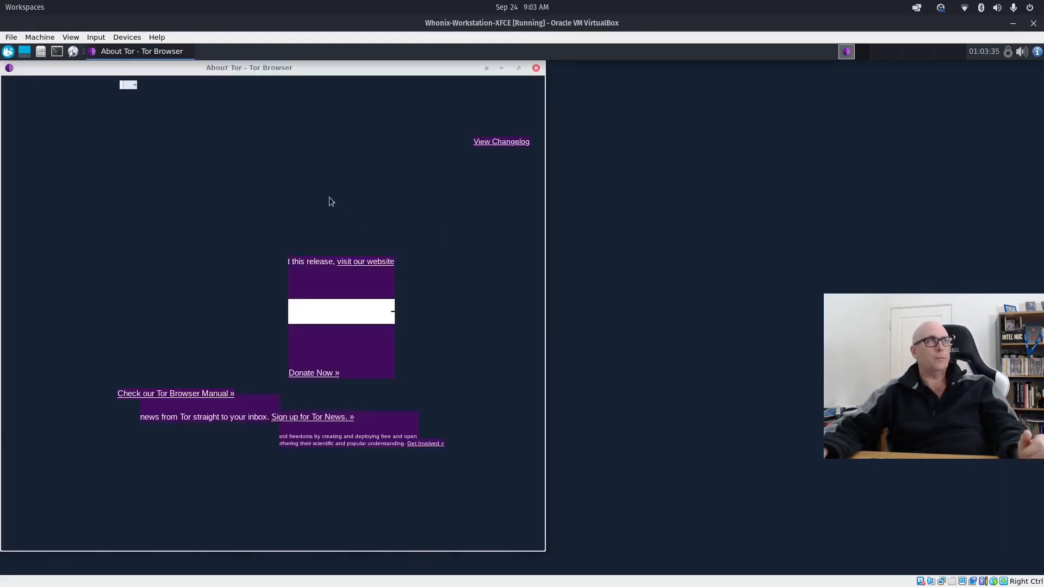
double_click(348, 70)
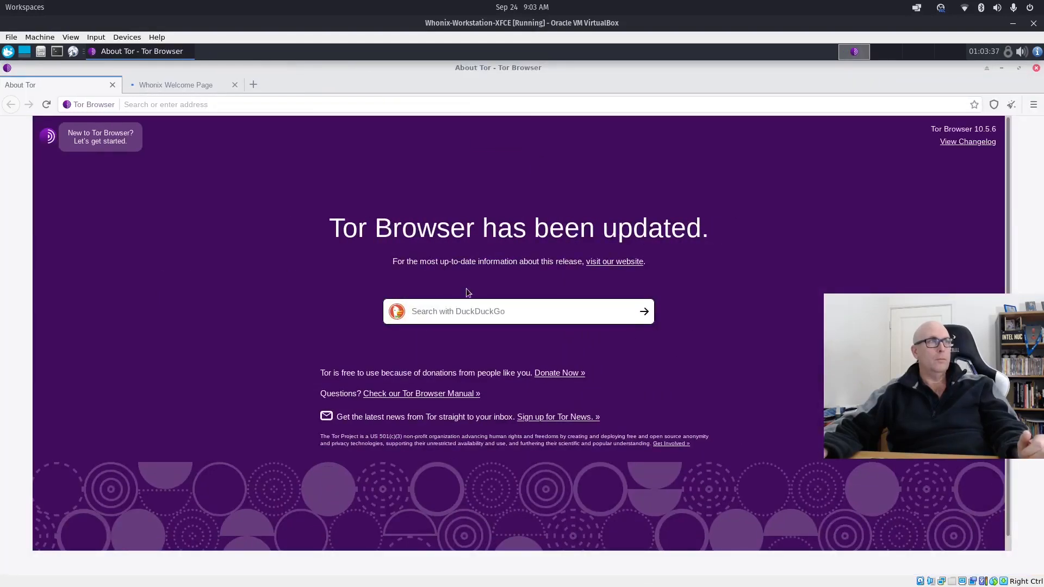
Load ple.com.au in a new Tor Browser tab
left_click(253, 85)
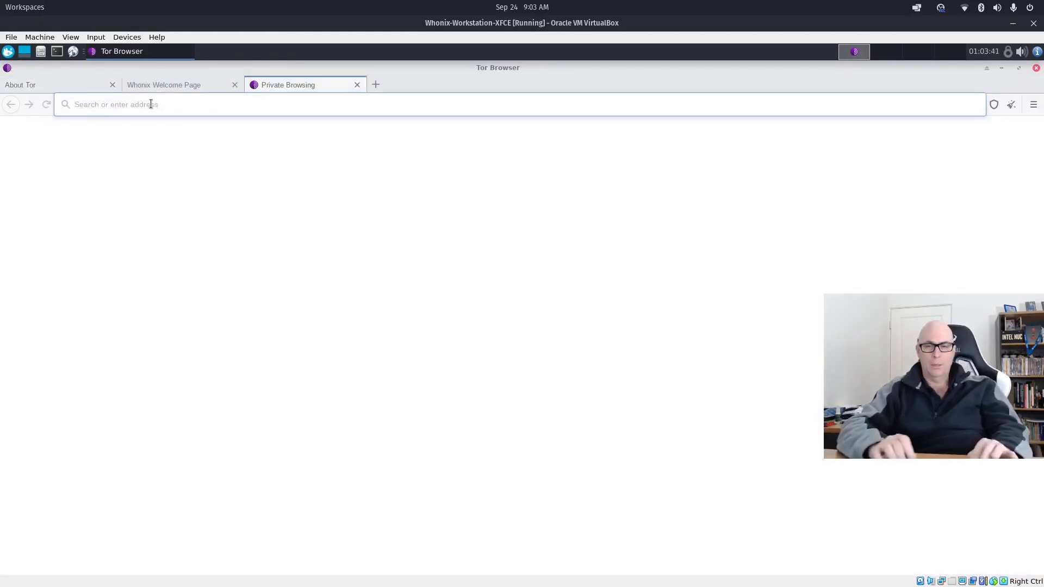
type("ple.com")
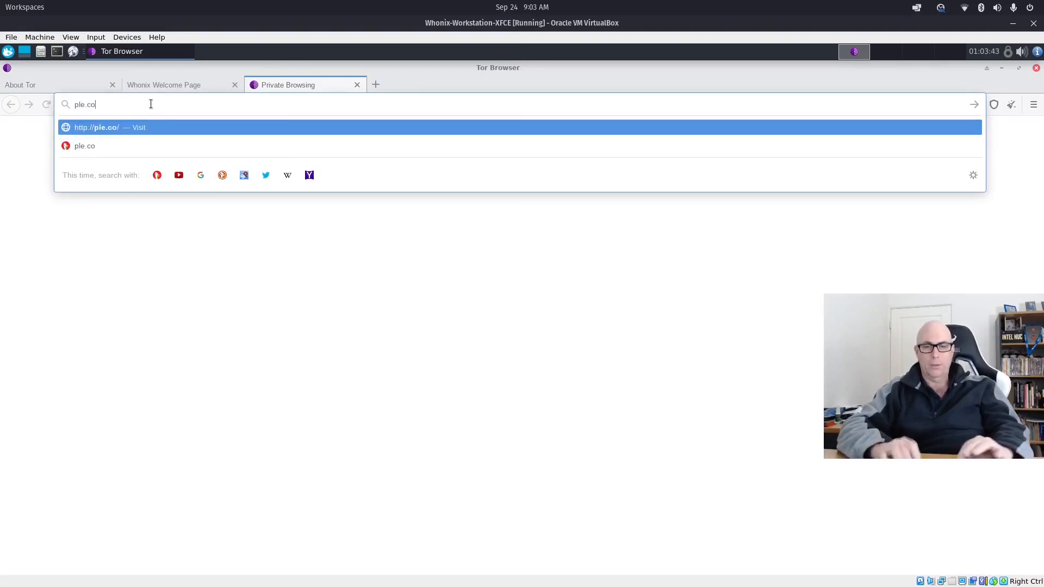
type(".au")
key("Return")
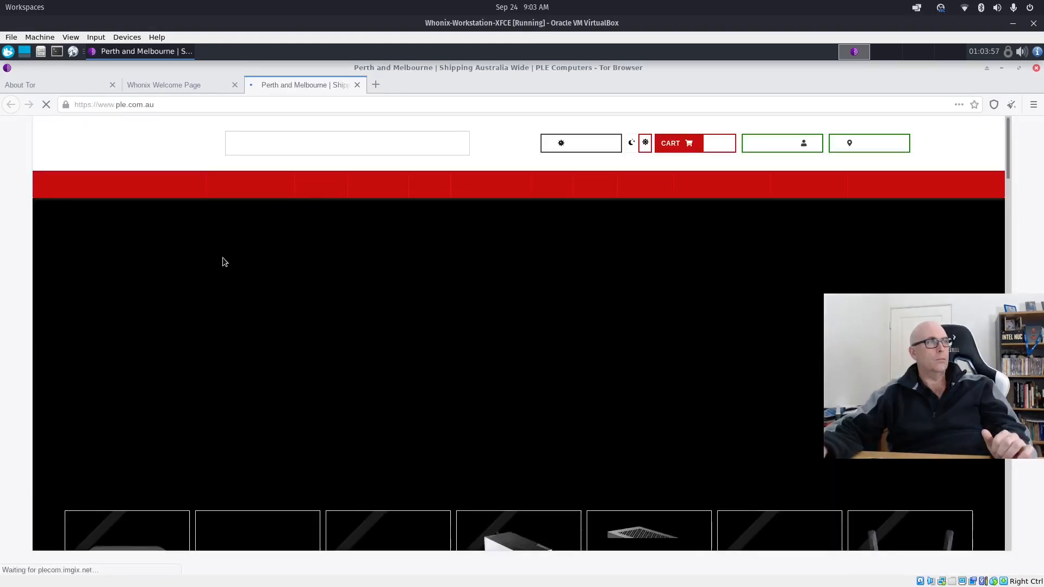
Look over the PLE Computers home page, and view the Whonix Welcome Page and About Tor tabs
mouse_move(482, 188)
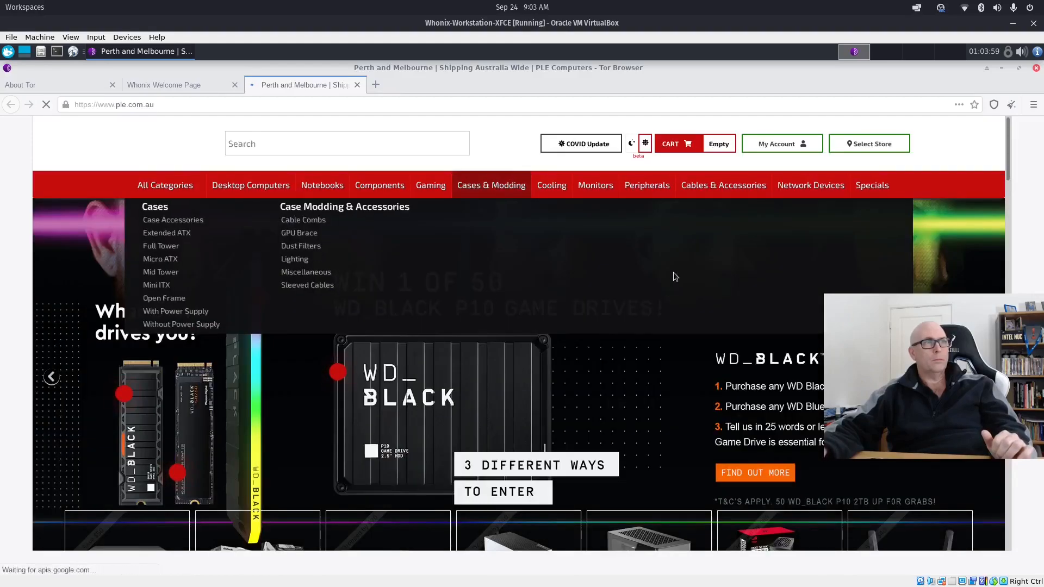
scroll(673, 272, "down", 5)
scroll(677, 275, "up", 3)
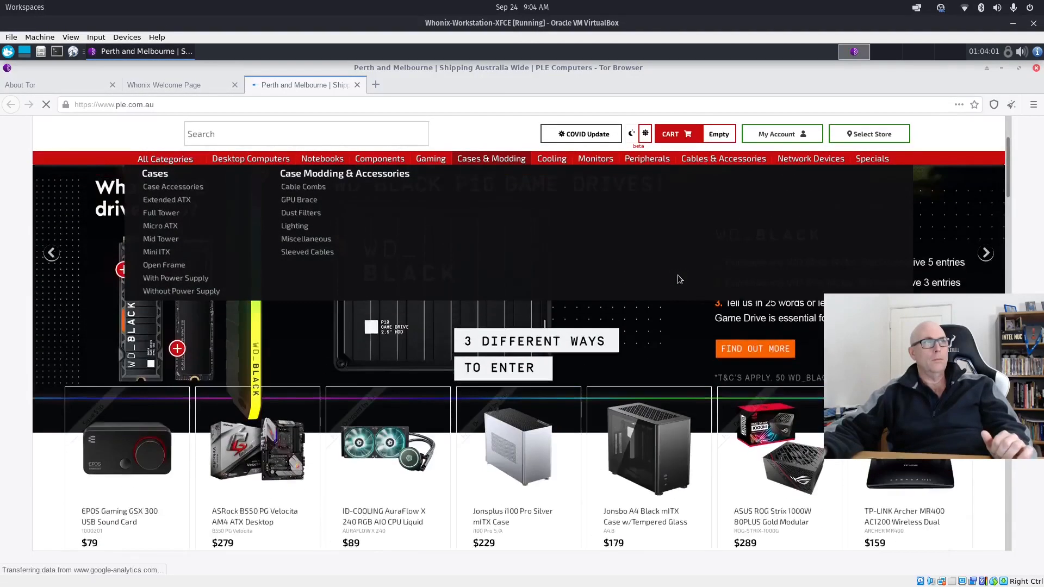
scroll(677, 275, "up", 2)
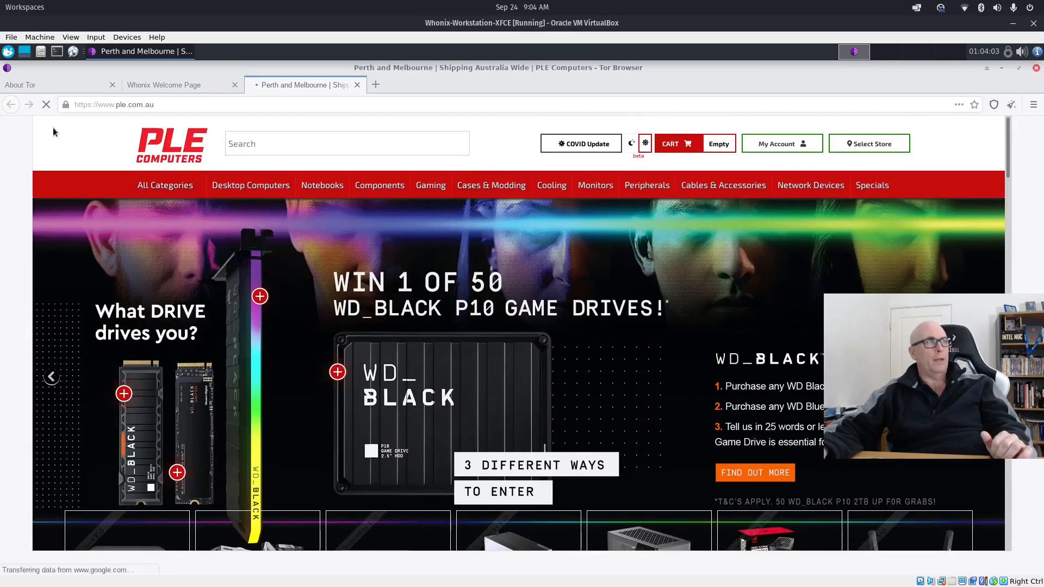
left_click(174, 89)
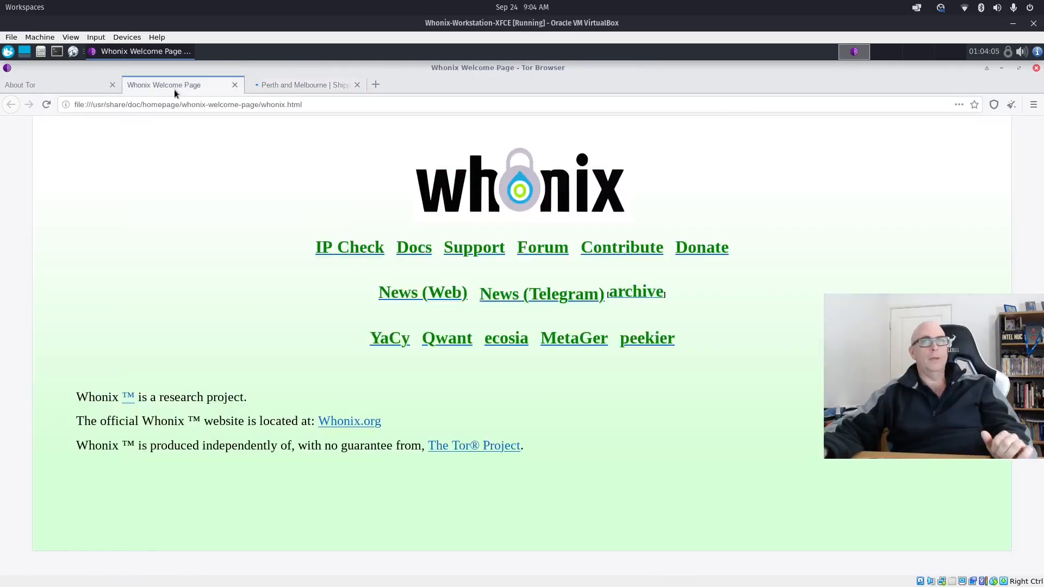
left_click(62, 84)
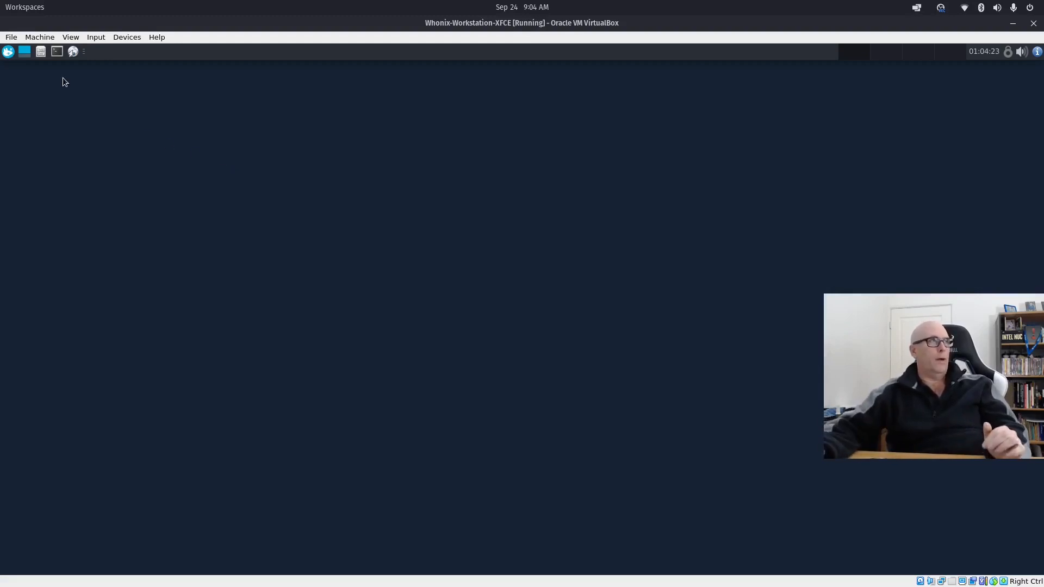
Launch Tor Browser (AnonDist) from the workstation's Internet applications
left_click(11, 52)
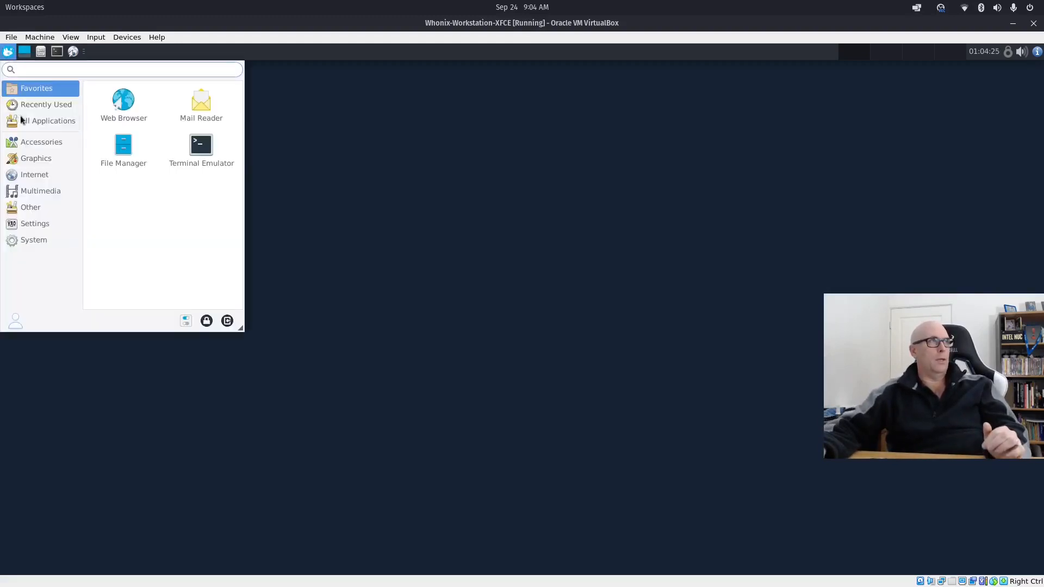
left_click(27, 146)
left_click(30, 177)
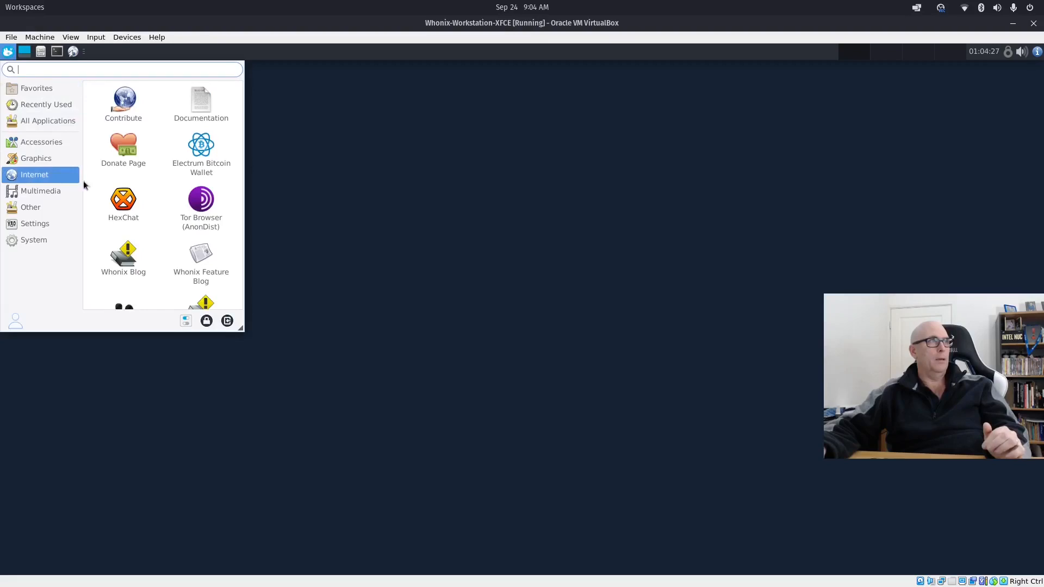
left_click(196, 204)
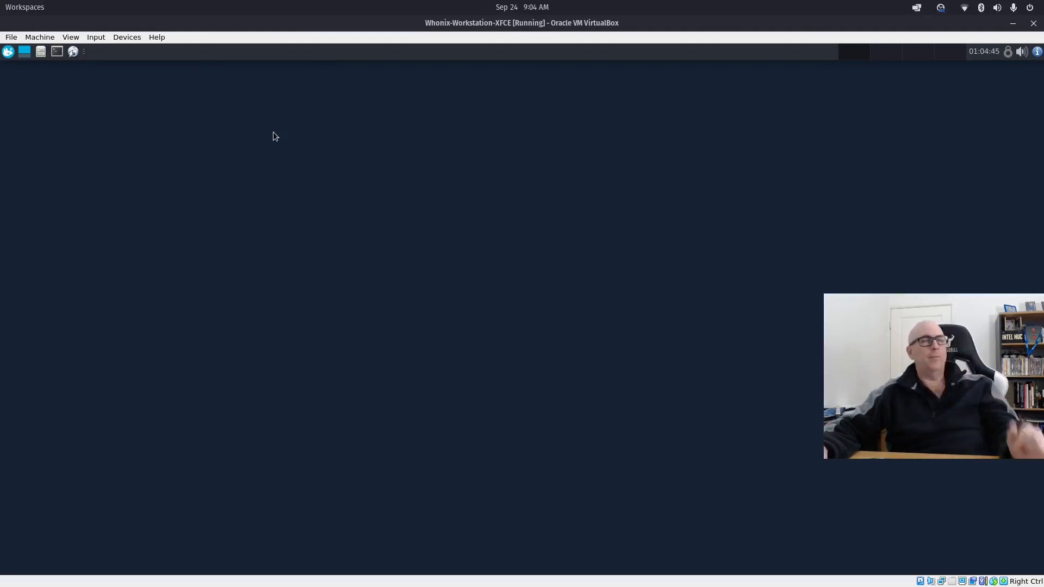
Review the workstation's installed applications by category: Accessories, Graphics, Internet, Multimedia, Other, Settings and System
left_click(8, 52)
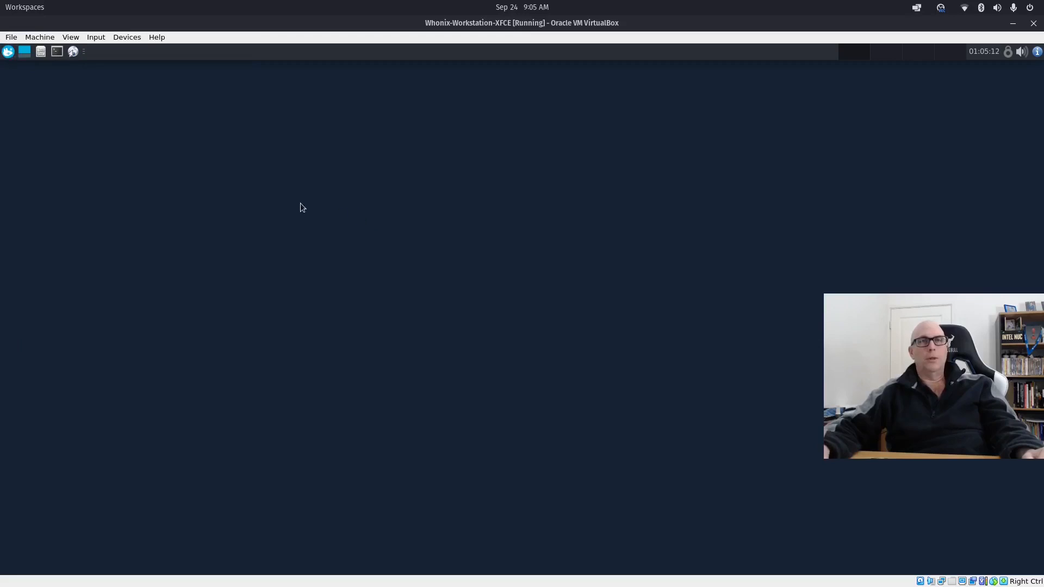
left_click(15, 54)
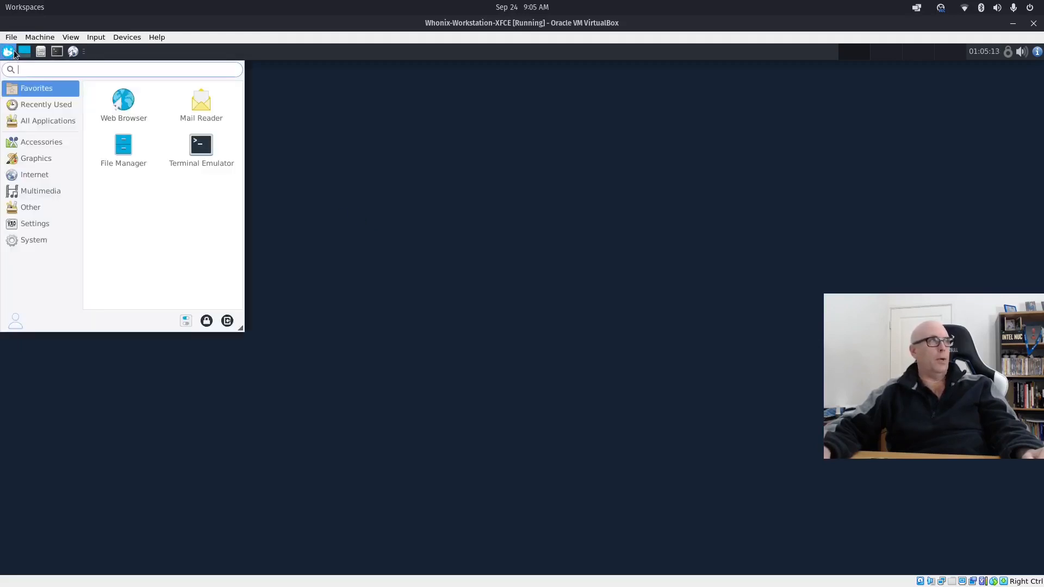
left_click(38, 143)
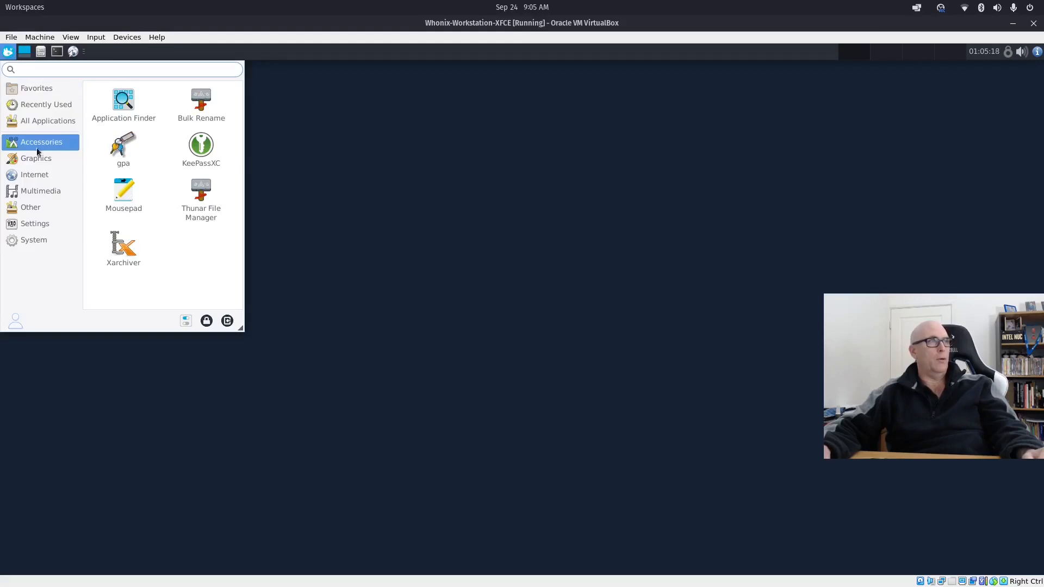
left_click(37, 153)
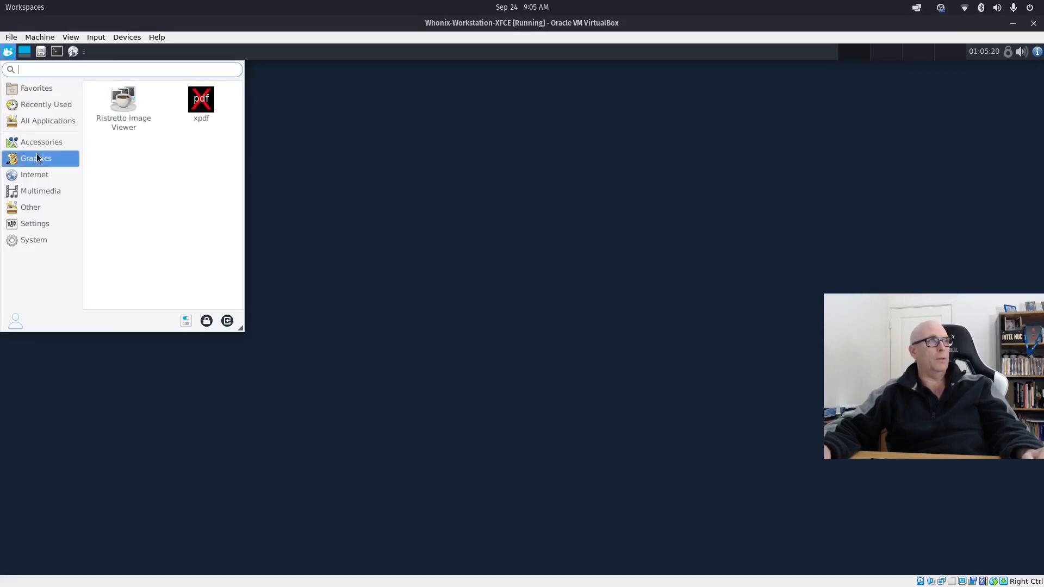
left_click(35, 177)
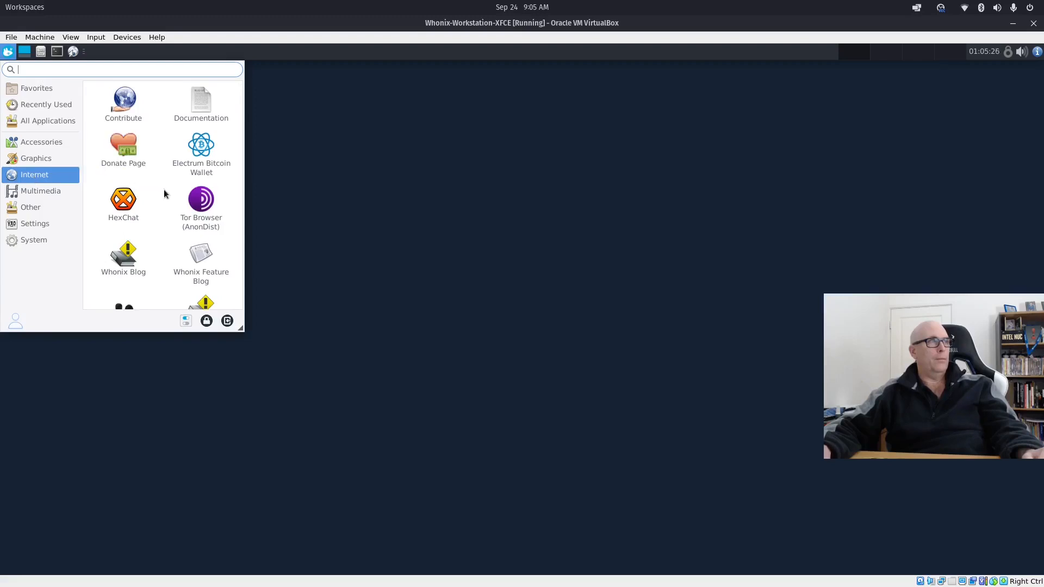
scroll(164, 190, "down", 1)
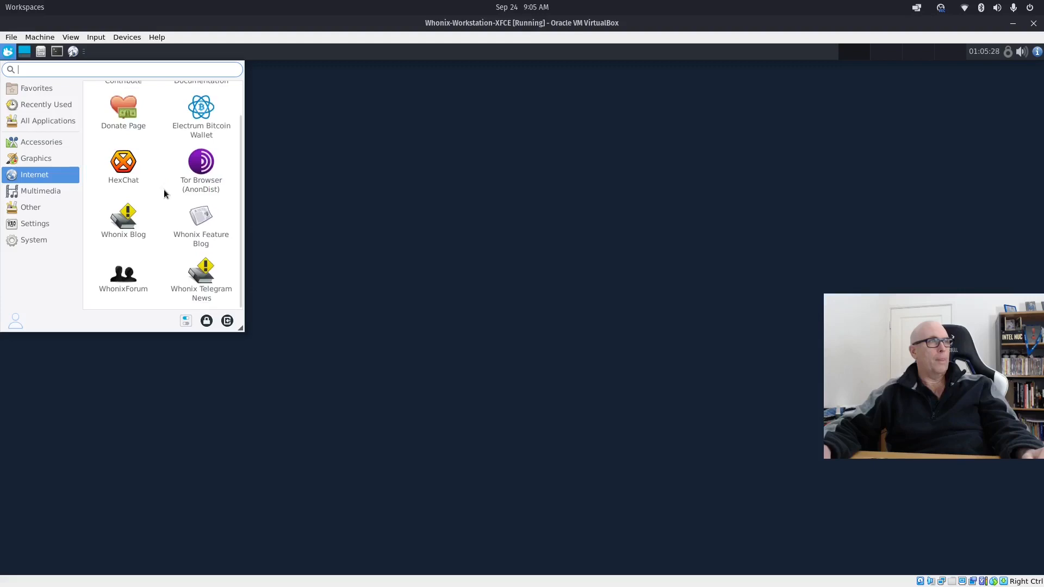
left_click(37, 191)
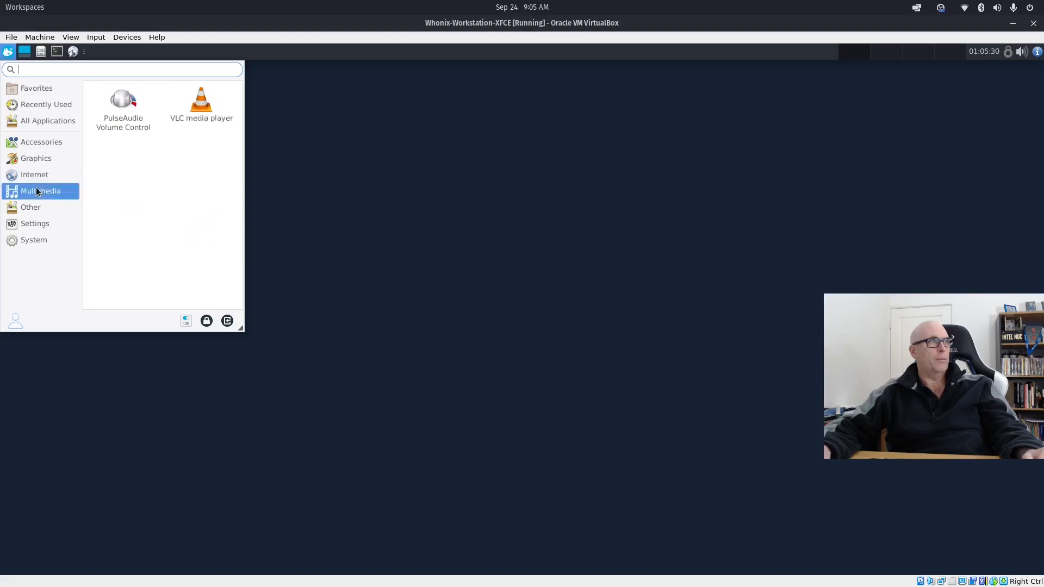
left_click(24, 213)
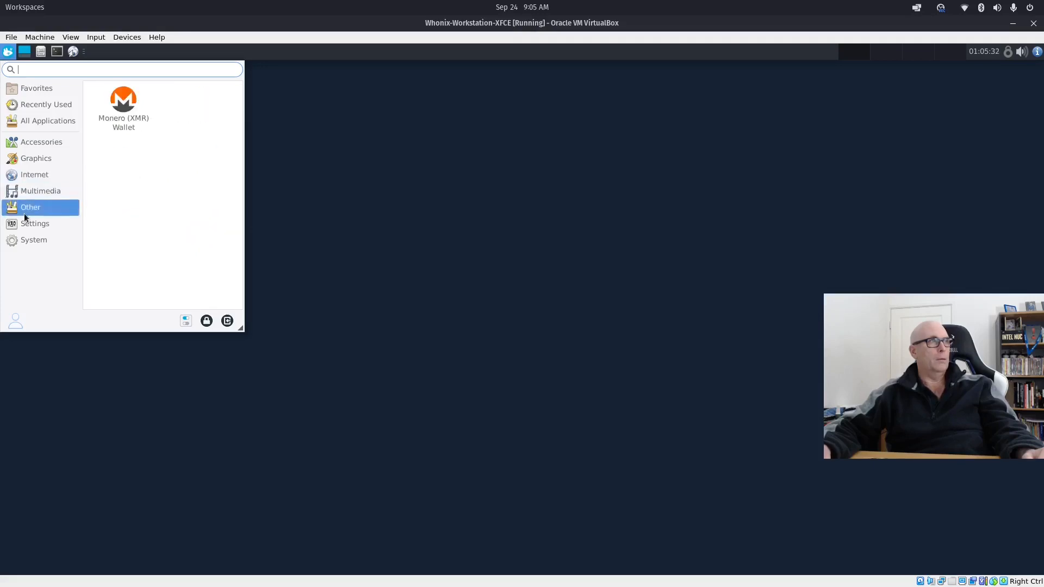
left_click(26, 224)
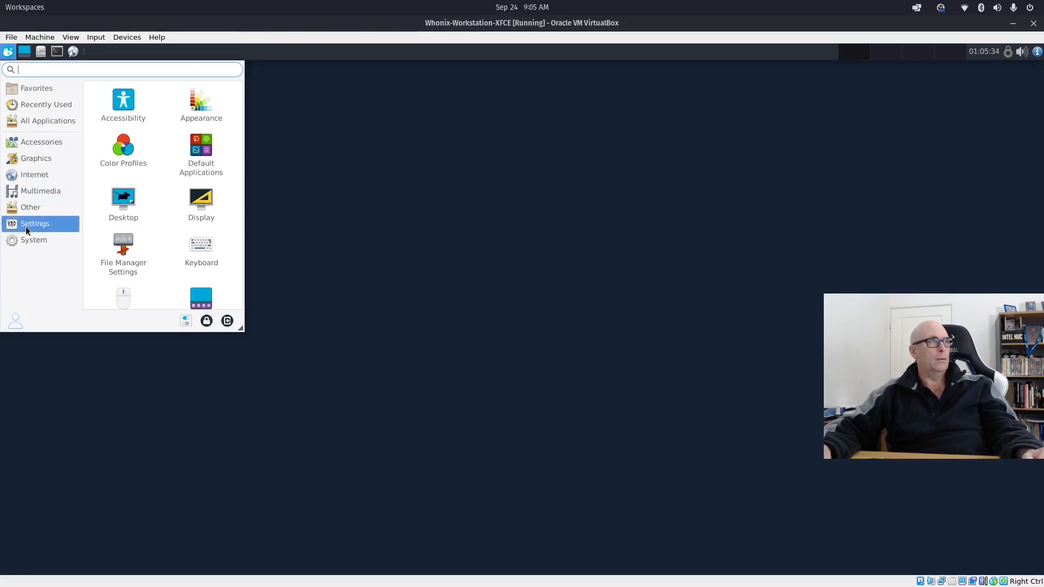
scroll(157, 227, "down", 5)
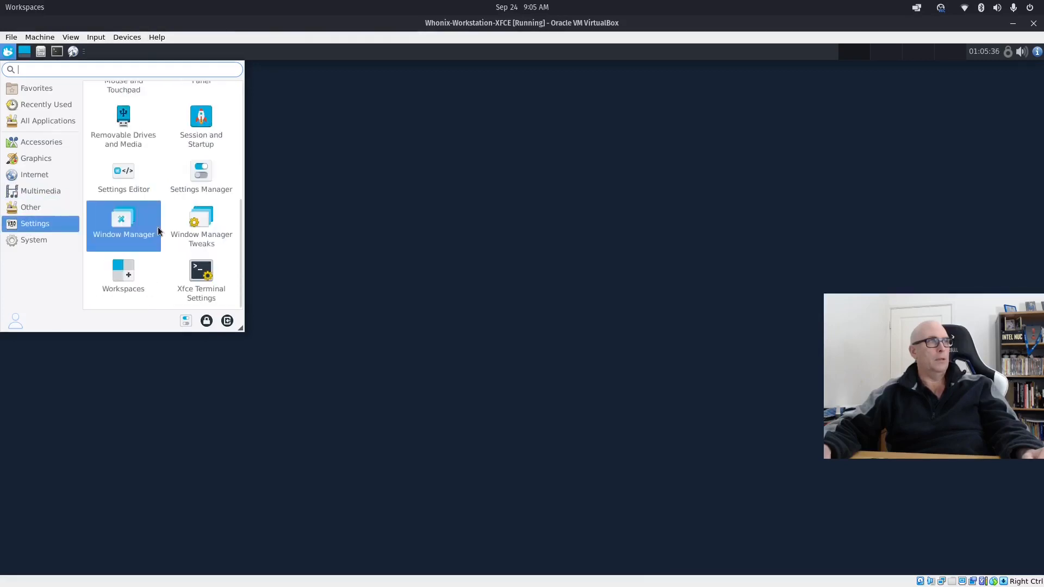
left_click(22, 241)
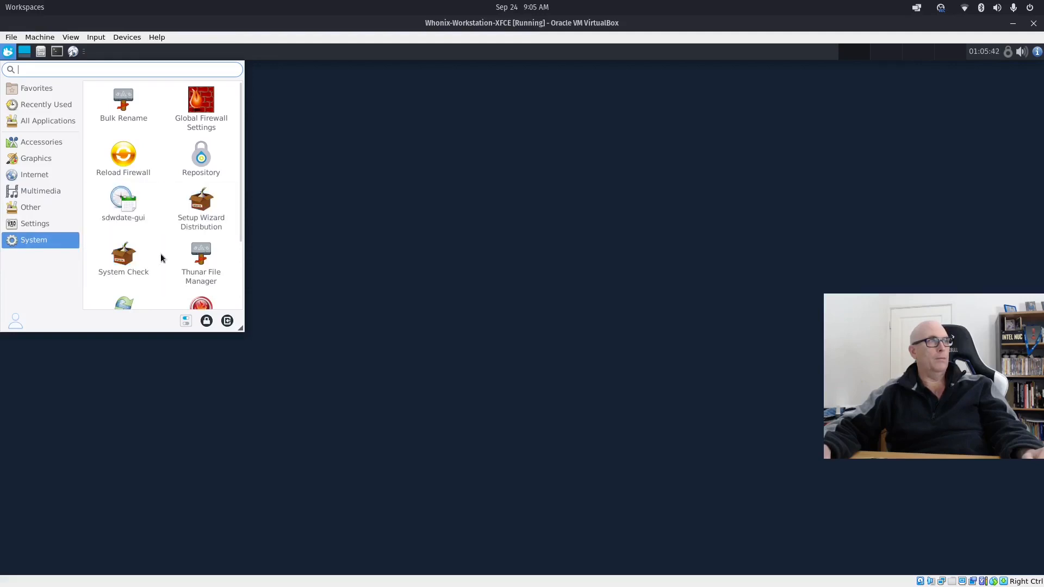
scroll(161, 257, "down", 2)
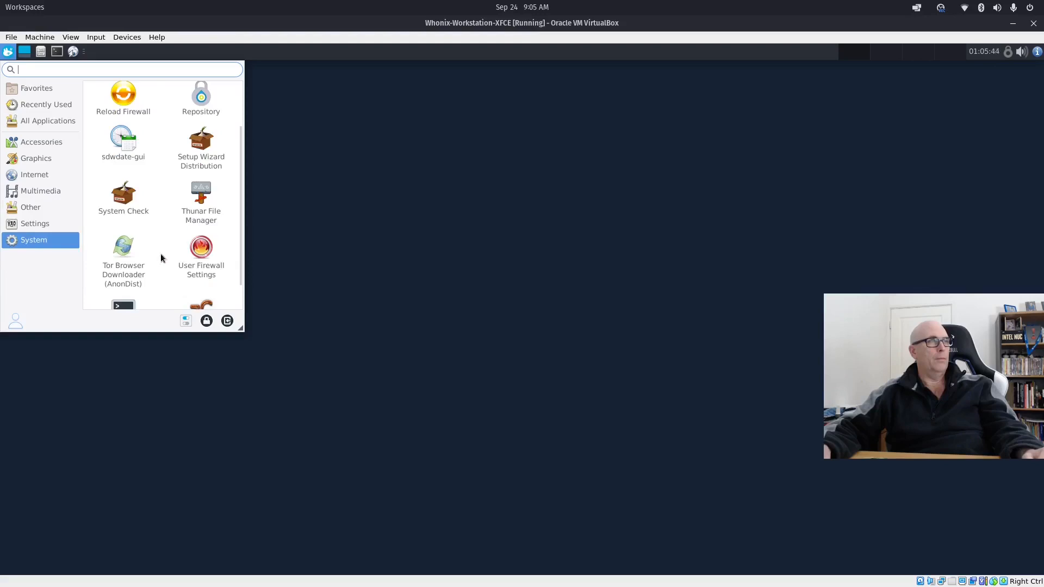
scroll(161, 259, "down", 1)
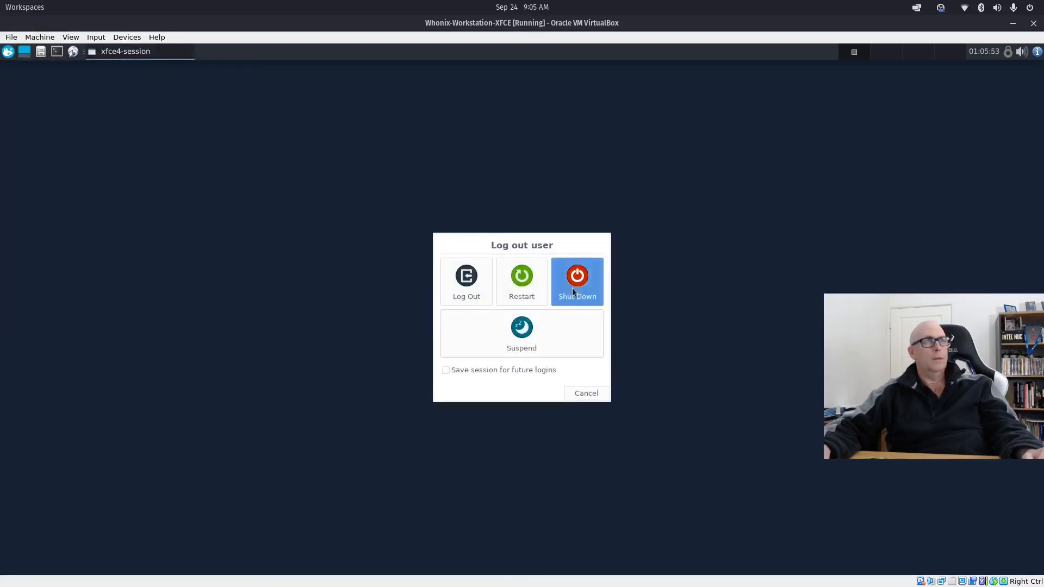
Shut down the Whonix workstation and open the applications menu in the running Whonix-Gateway-XFCE machine
left_click(573, 289)
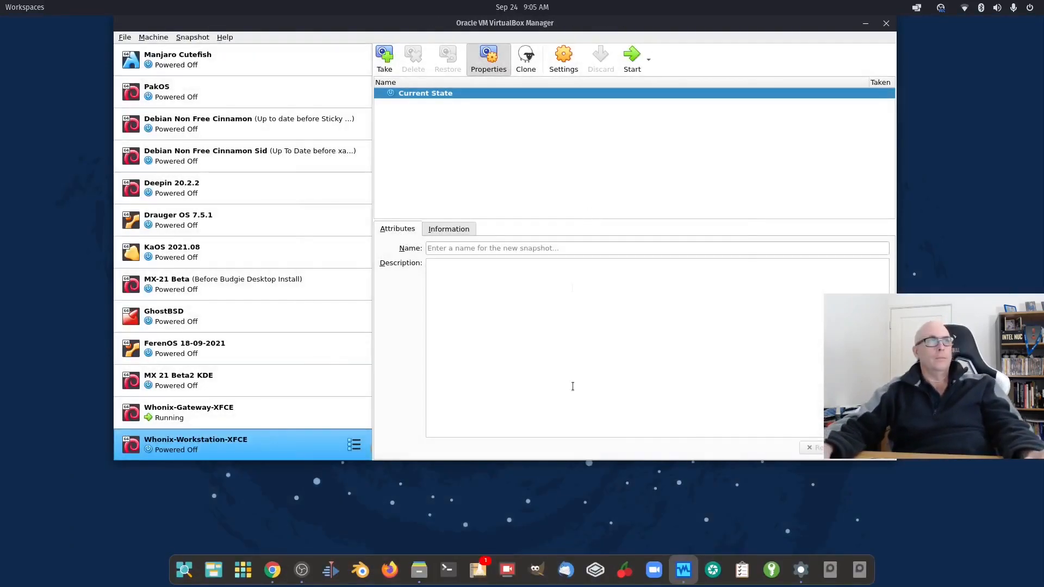
left_click_drag(595, 30, 594, 172)
left_click(543, 108)
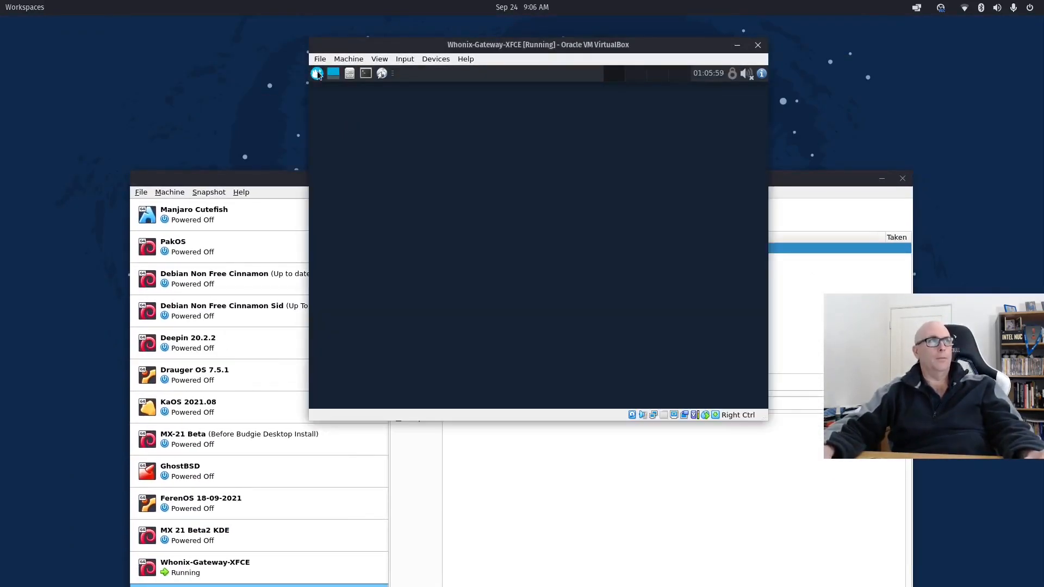
left_click(317, 73)
left_click(536, 343)
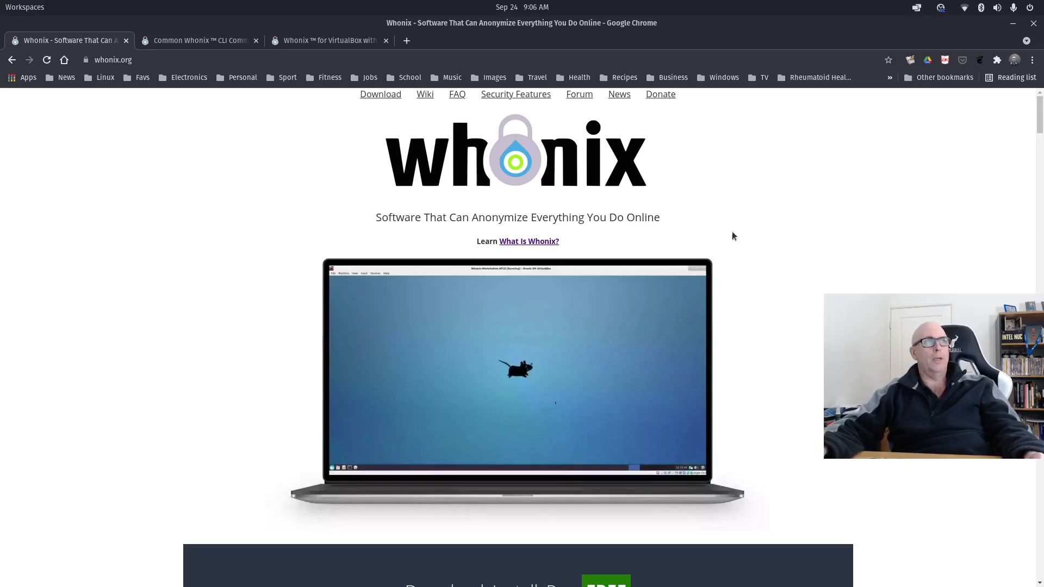
Look over the whonix.org home page in Chrome, including the supported platforms under Download, Install, Run
scroll(769, 233, "down", 1)
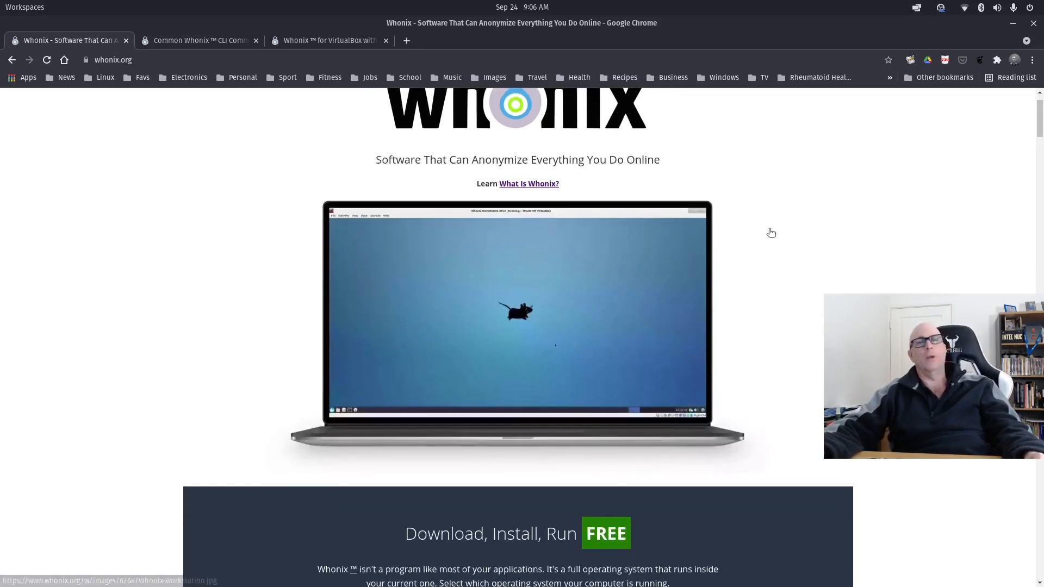
scroll(840, 212, "down", 2)
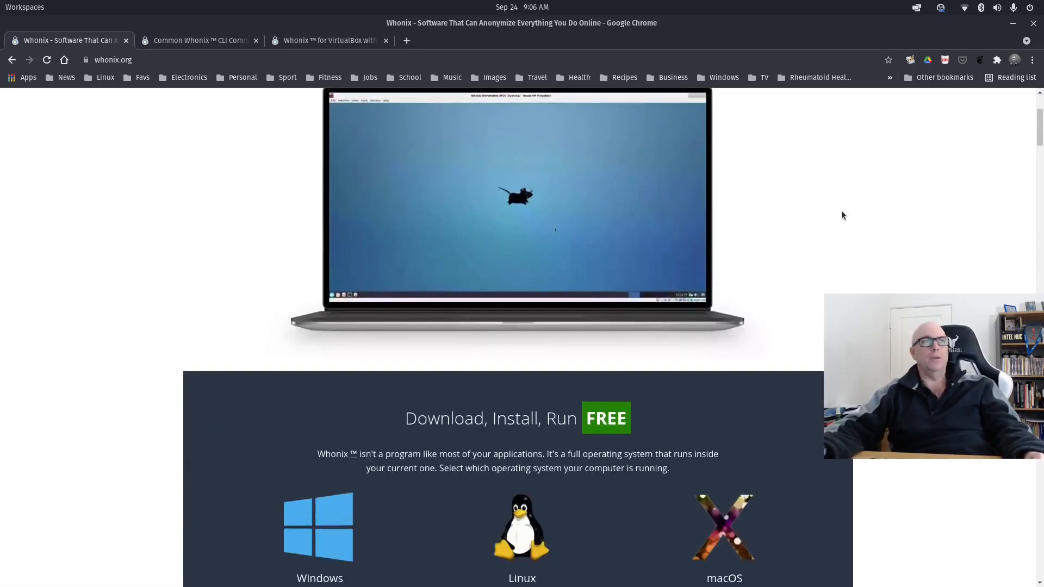
scroll(918, 218, "down", 3)
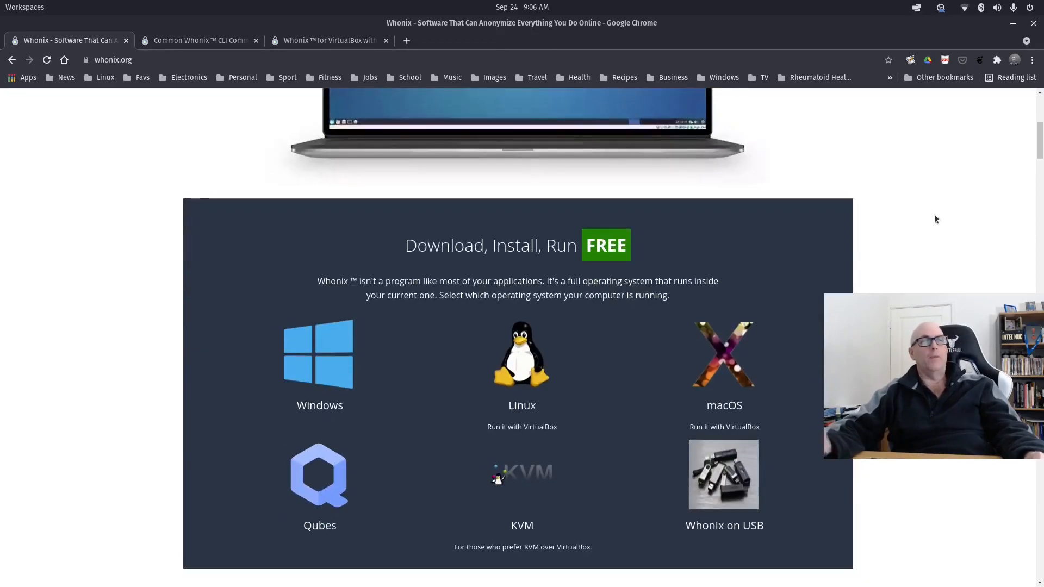
scroll(934, 216, "down", 1)
scroll(935, 219, "down", 1)
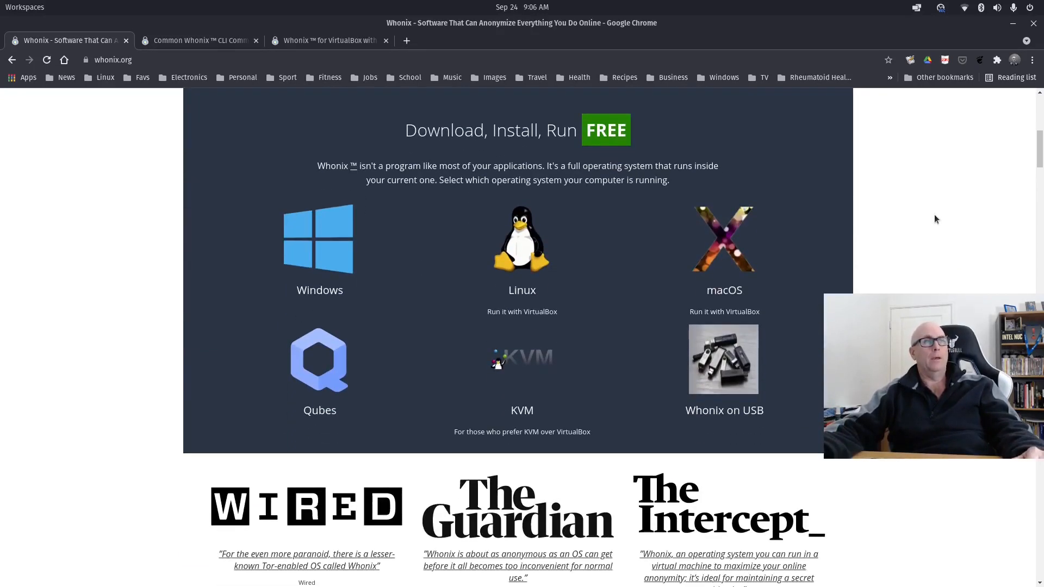